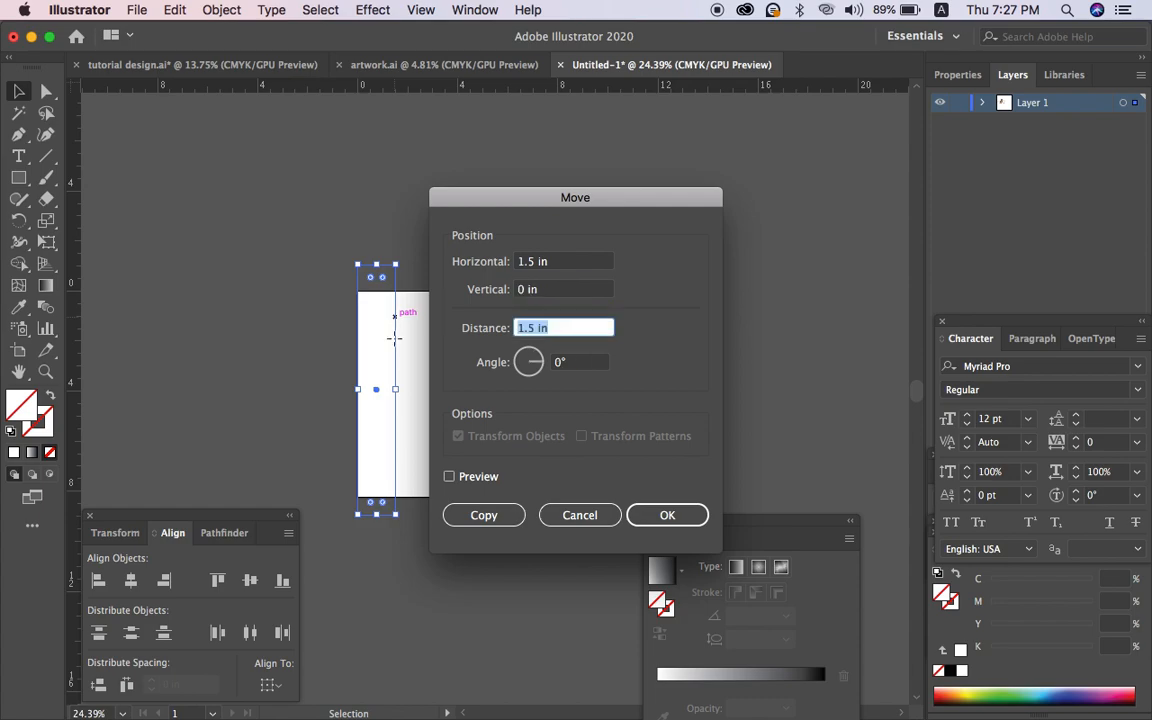
Step: Copy the vertical strip 1.5 in horizontally and repeat the copy six more times to form a row of eight strips
left_click(485, 515)
key("super+d")
key("super+d")
key("super+d")
key("super+d")
key("super+d")
key("super+d")
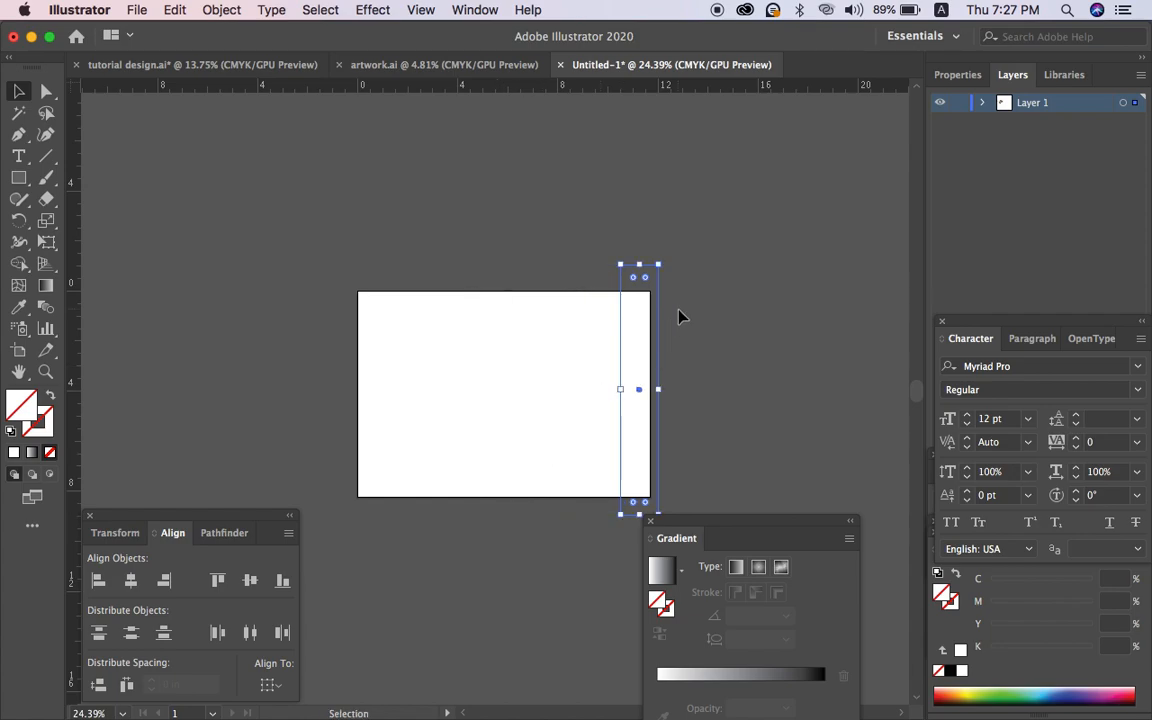
Step: Switch to Outline view and move every strip except the first 0.1 in to the right
key("super+shift+a")
key("super+y")
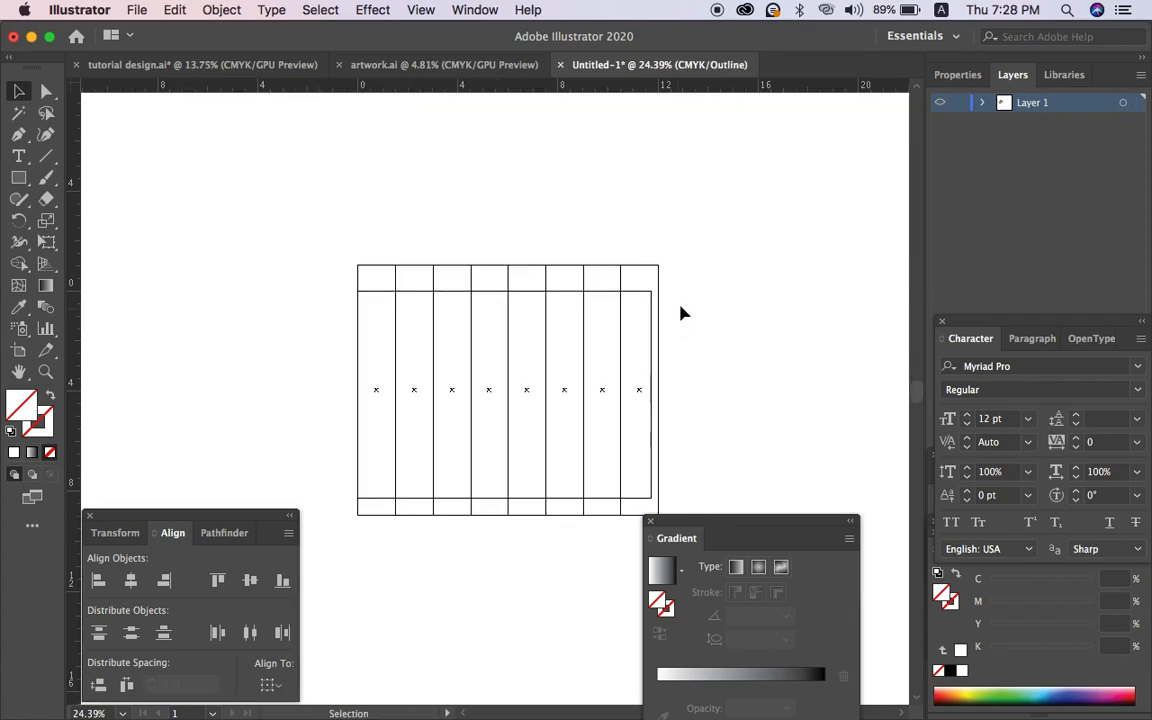
left_click_drag(722, 257, 421, 290)
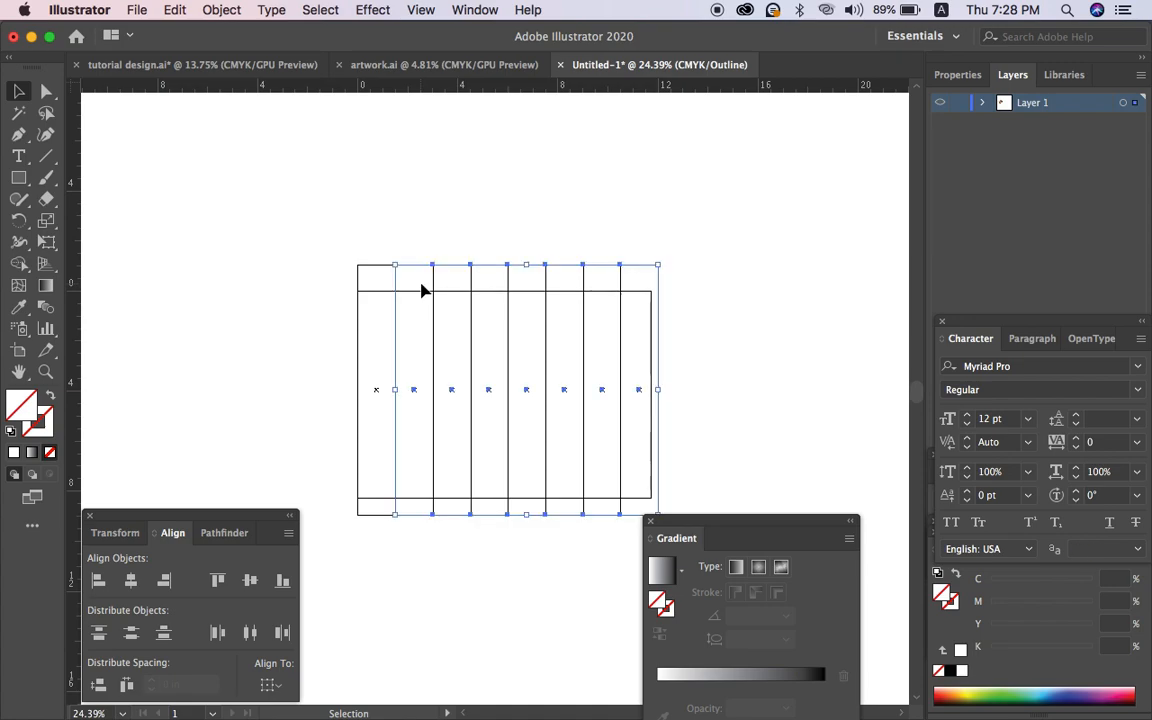
key("Return")
key("BackSpace")
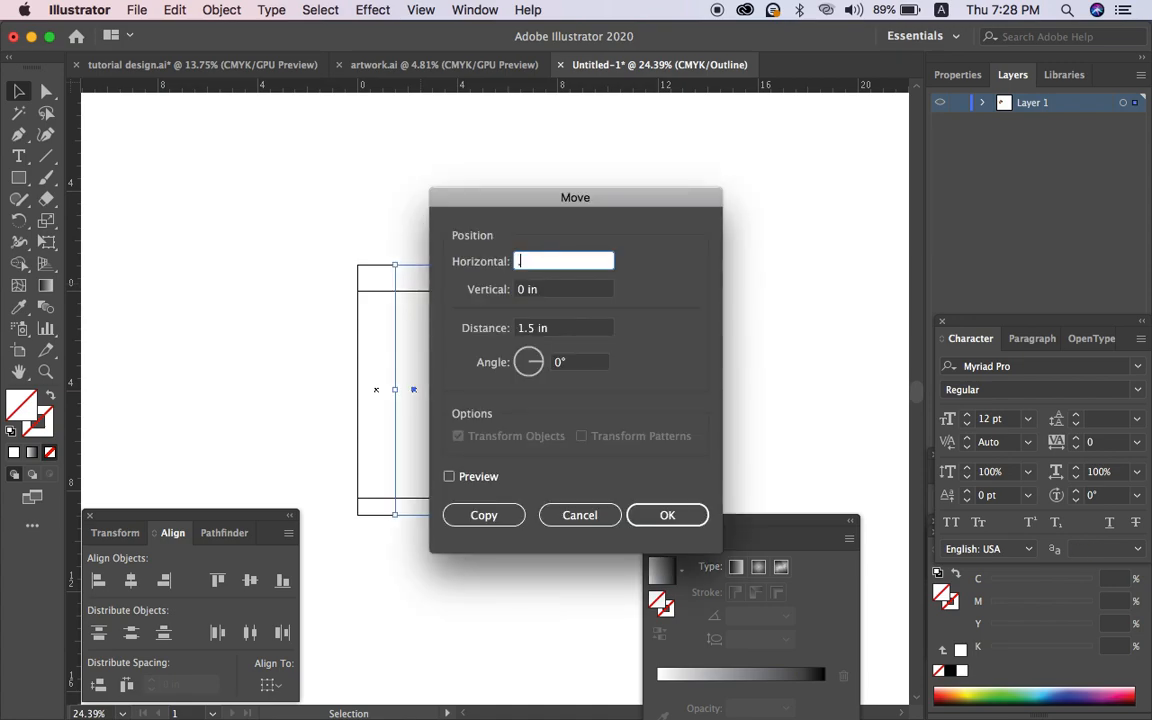
type(".1")
key("Return")
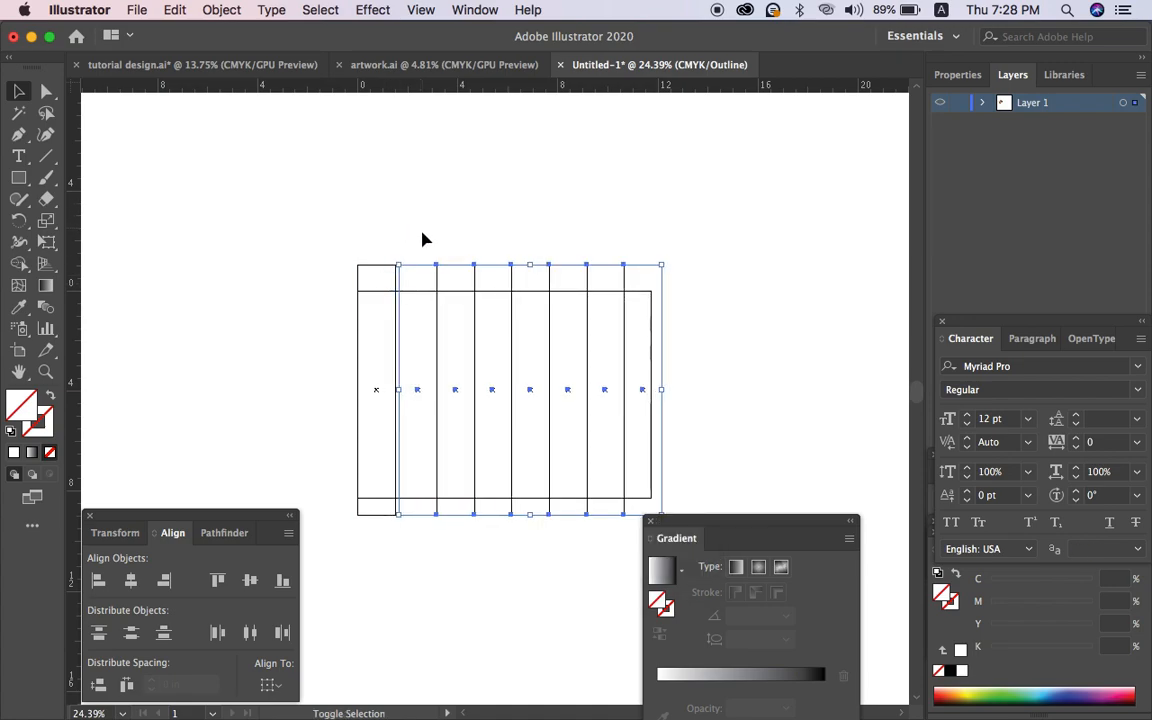
Step: Repeat the 0.1 in shift, dropping the next strip from the selection each time, until all eight strips are separated by gaps
left_click_drag(420, 287, 419, 283)
key("super+d")
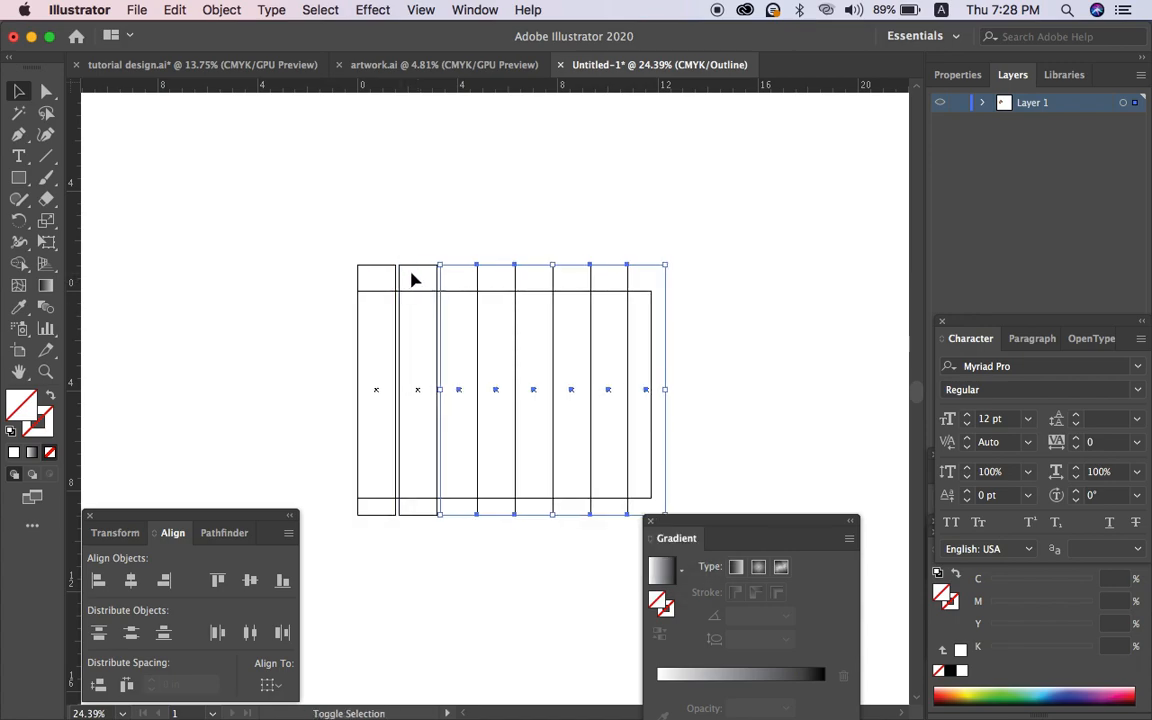
left_click(463, 283, "shift")
key("Return")
key("Return")
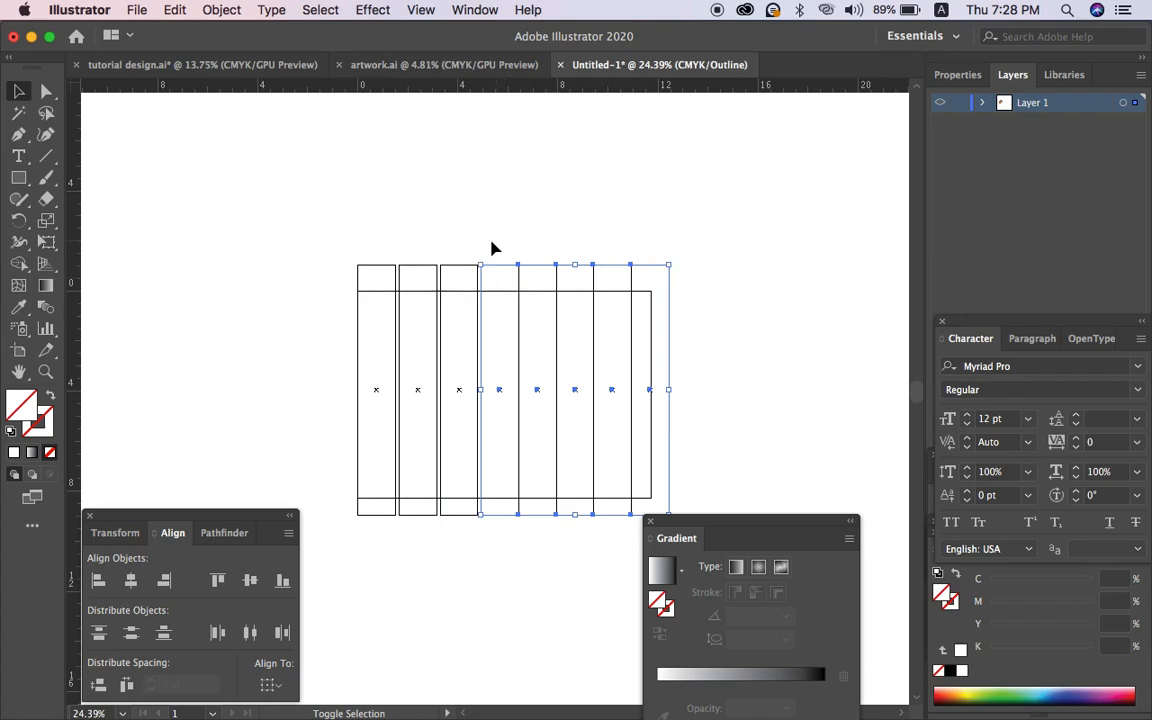
left_click(502, 296, "shift")
key("Return")
key("Return")
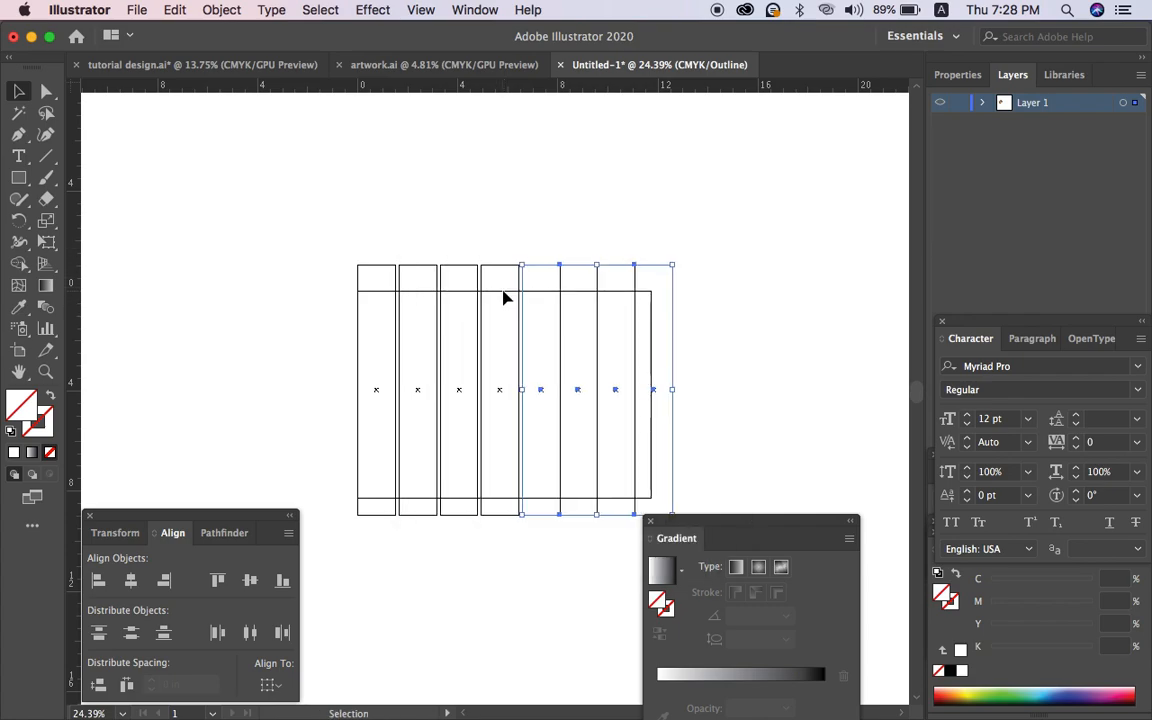
left_click(541, 314, "shift")
key("Return")
key("Return")
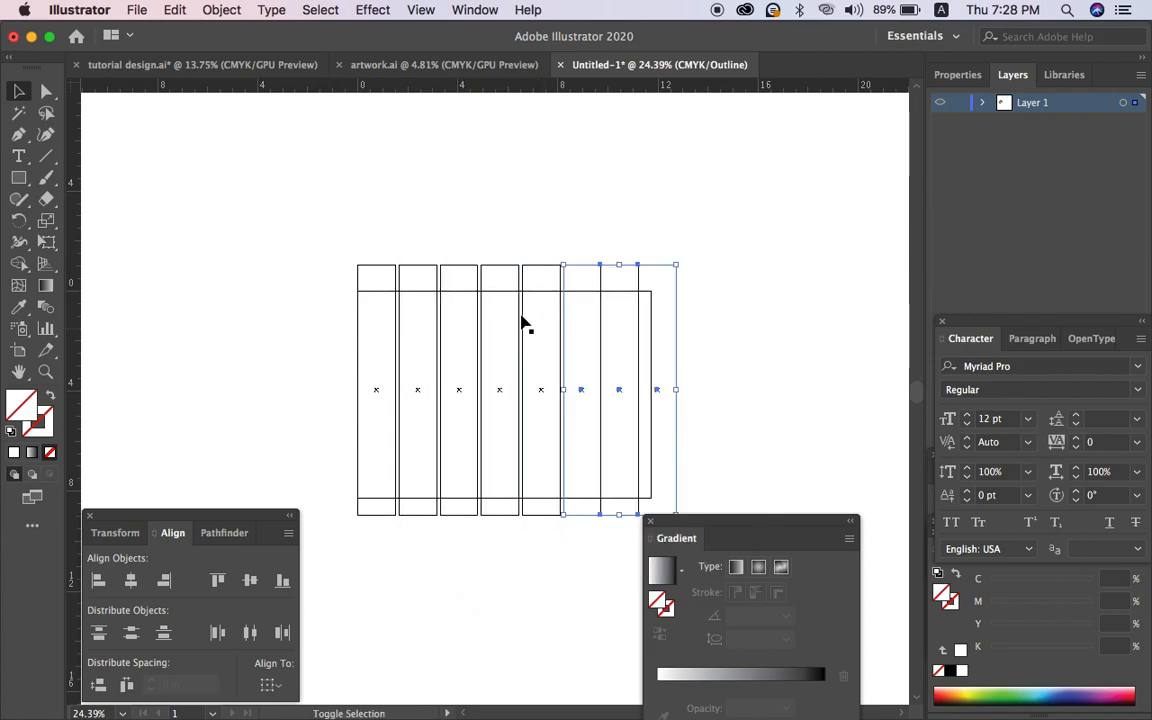
left_click(587, 275, "shift")
key("super+d")
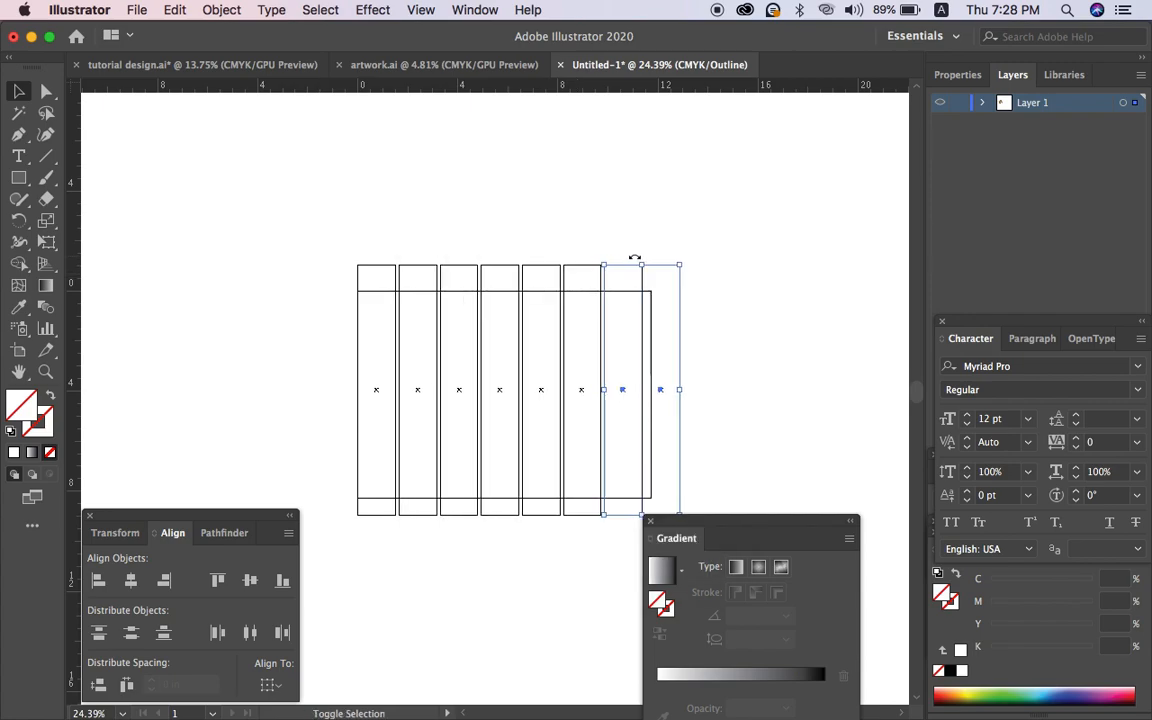
left_click(622, 318, "shift")
key("super+d")
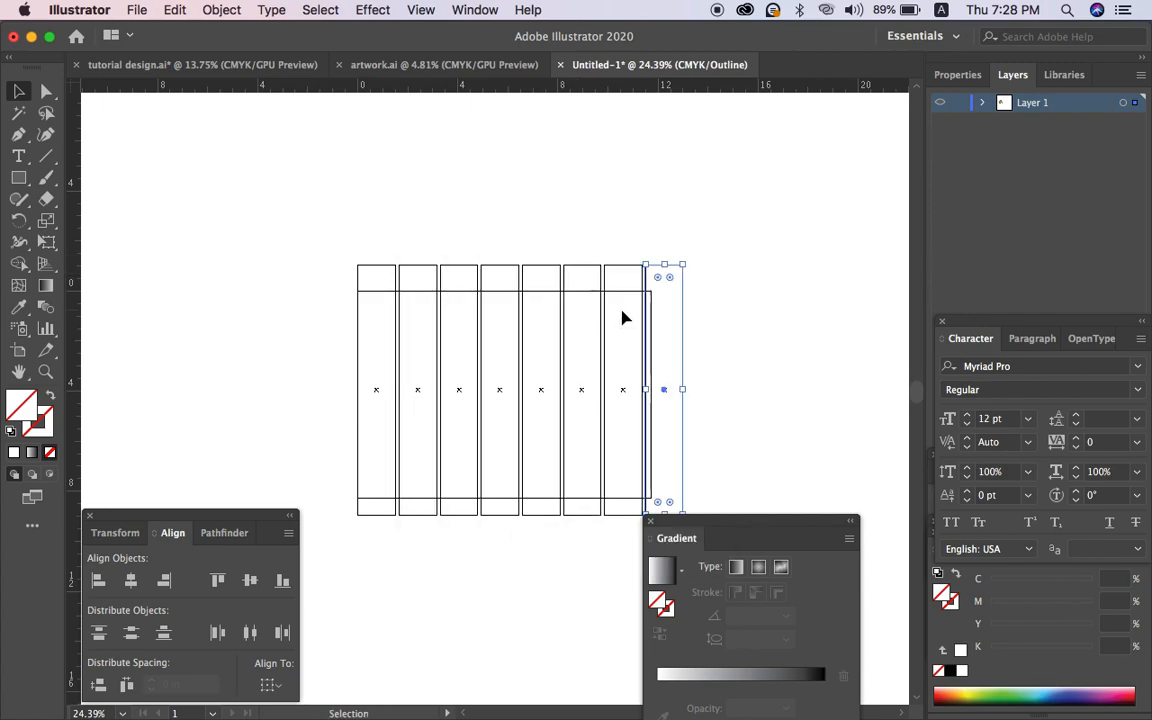
left_click(769, 250)
Step: Replace the eight strips with a single rectangle spanning the full width and height of the spaced row
scroll(769, 250, "down", 2)
scroll(769, 250, "right", 2)
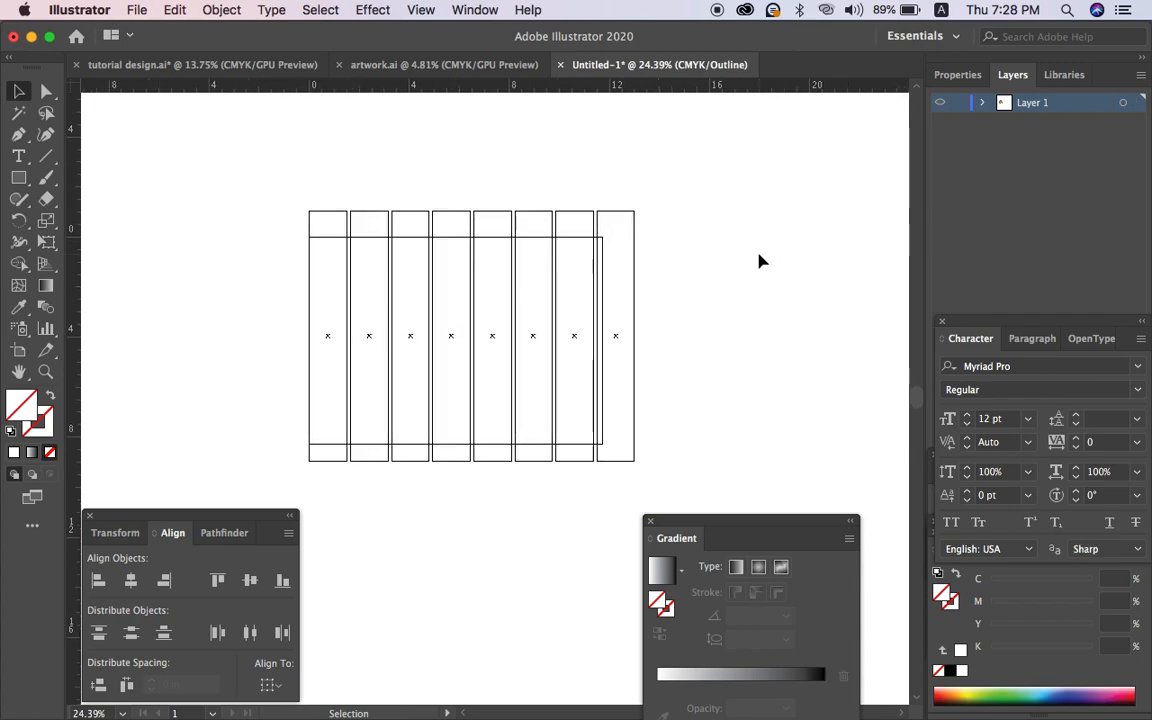
key("a")
left_click(347, 226)
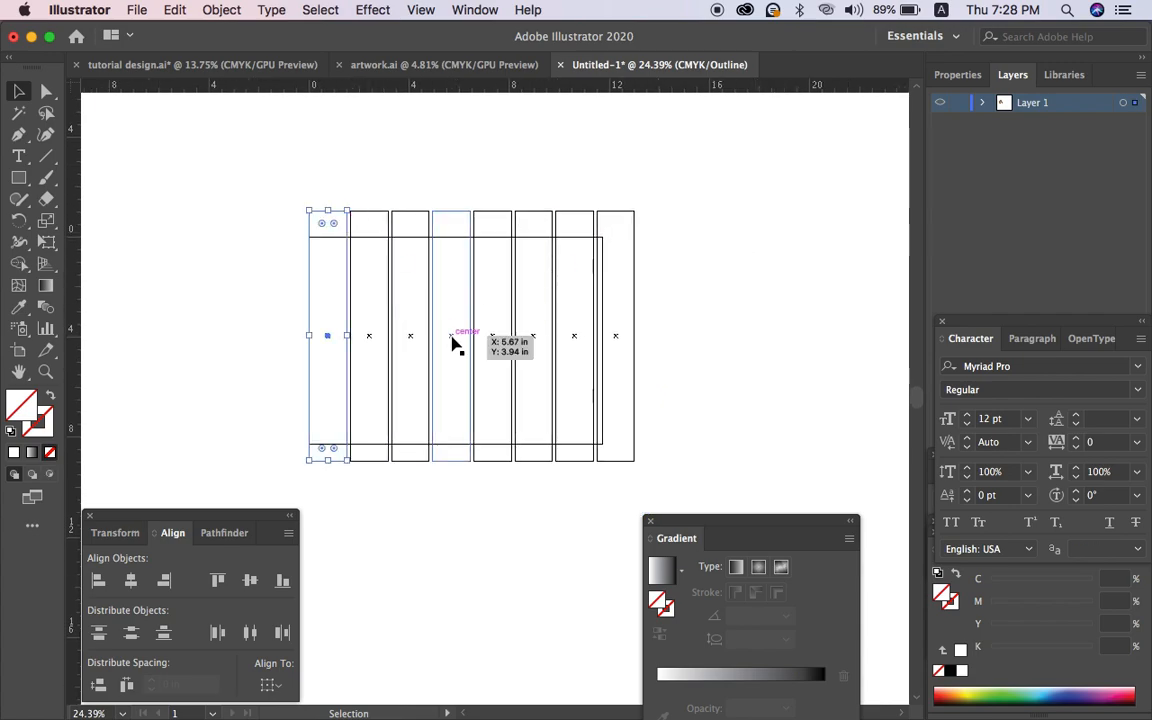
key("v")
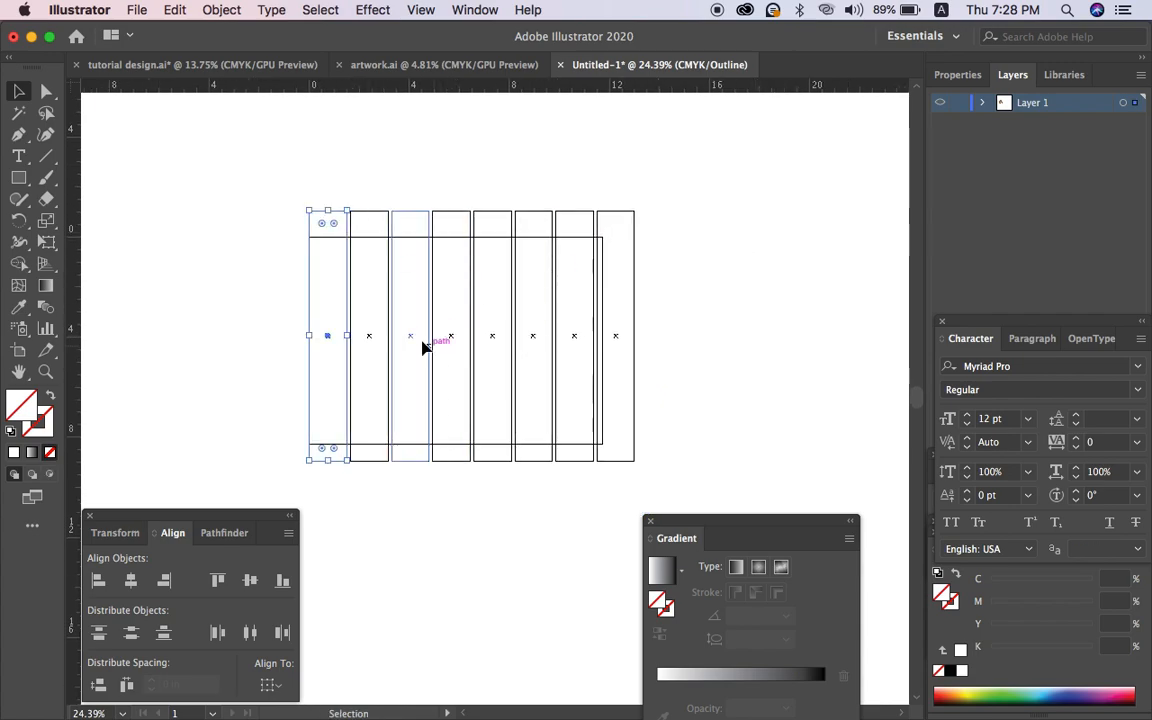
left_click_drag(349, 336, 267, 336)
key("a")
left_click(689, 365)
key("v")
key("Delete")
key("alt+super+3")
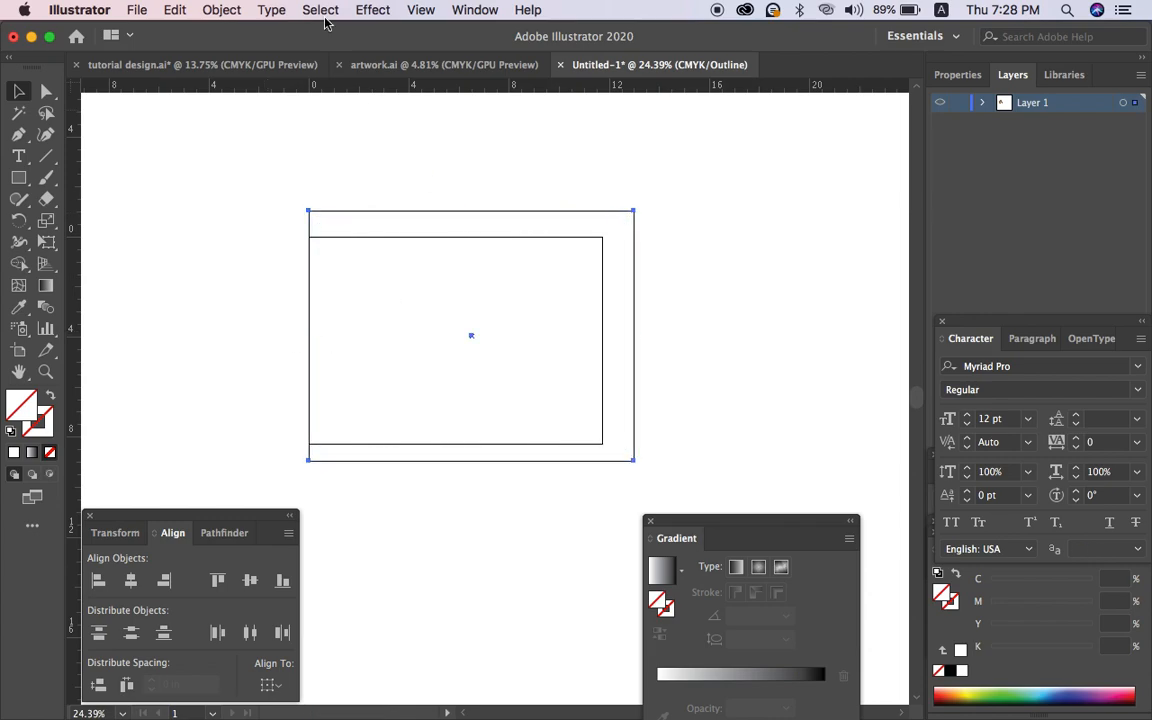
Step: Fit the artboard to the selected rectangle, return to the normal preview and clear the selection
left_click(224, 10)
mouse_move(296, 616)
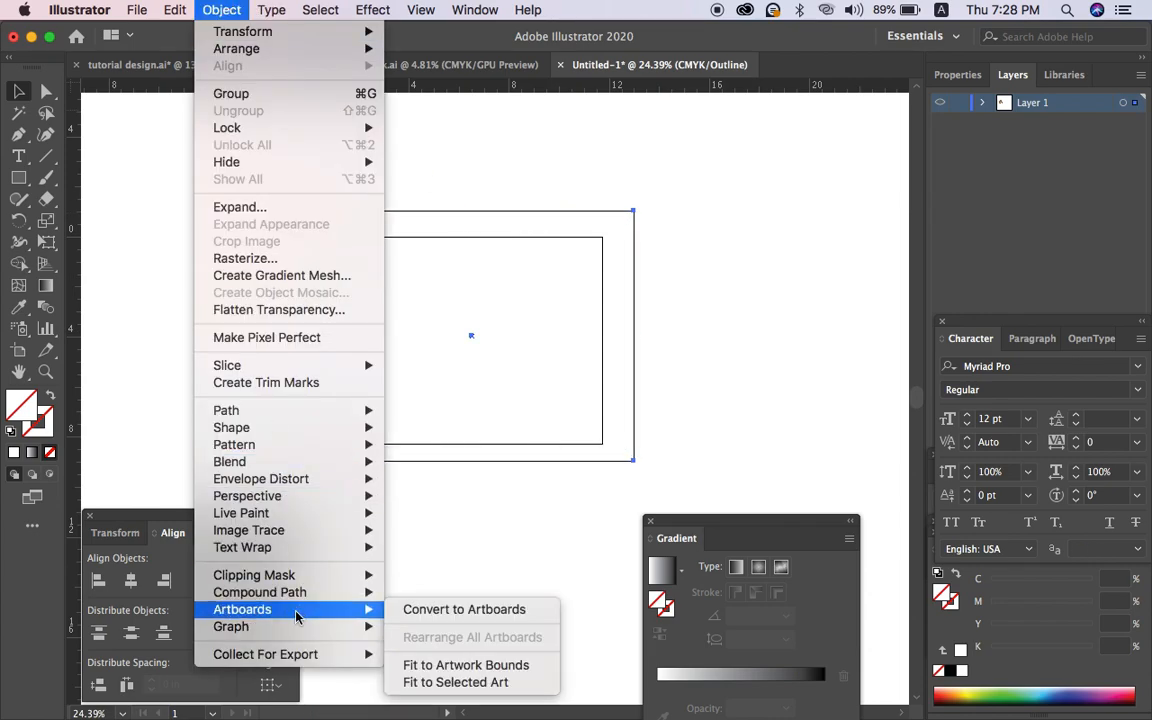
left_click(469, 684)
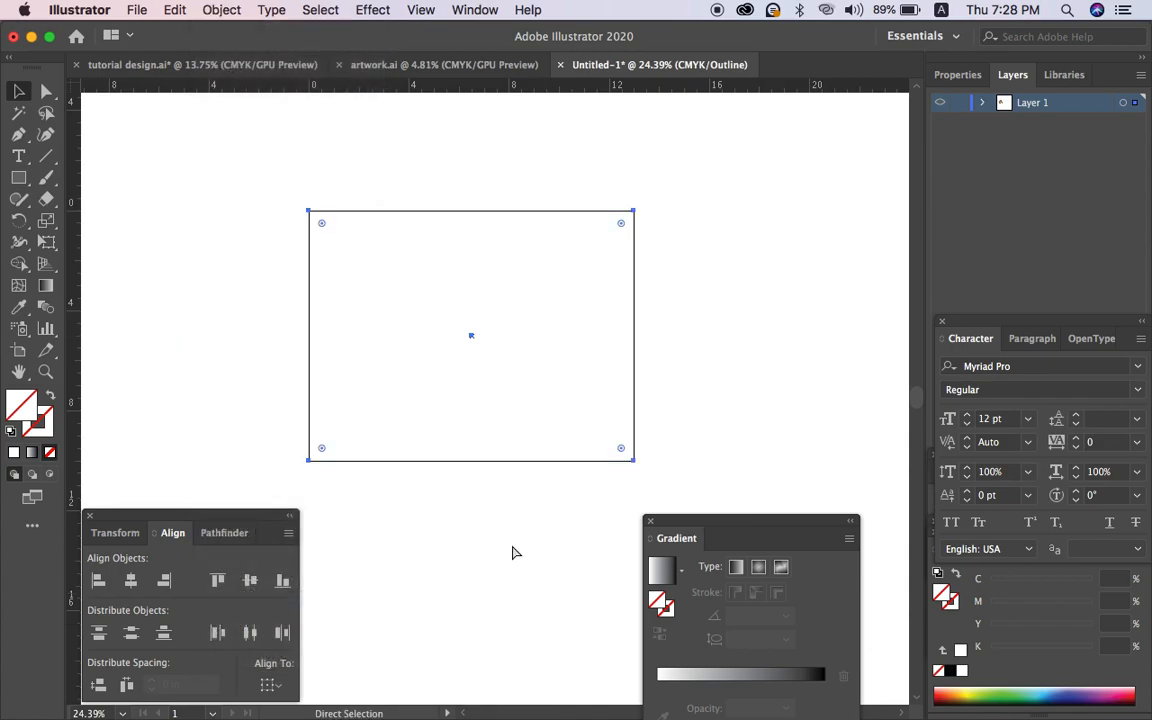
key("super+y")
left_click(528, 498)
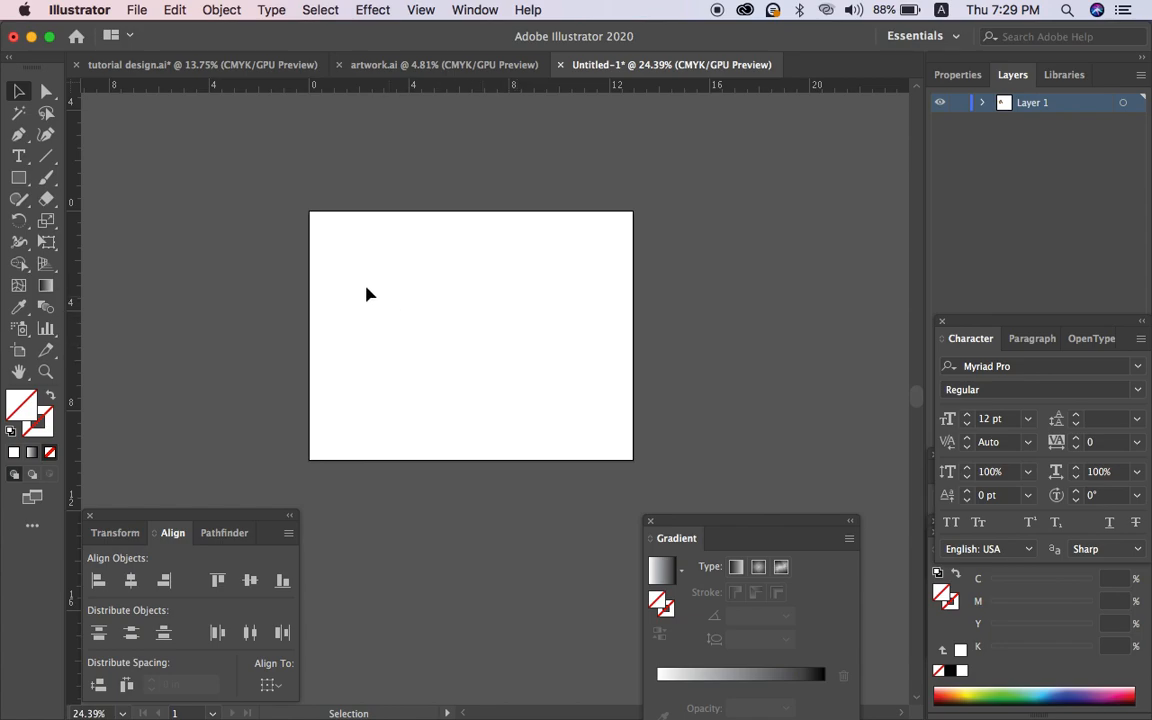
Step: Fill the rectangle with a linear gradient running from 8% black to 30% black
left_click_drag(350, 211, 485, 319)
key(".")
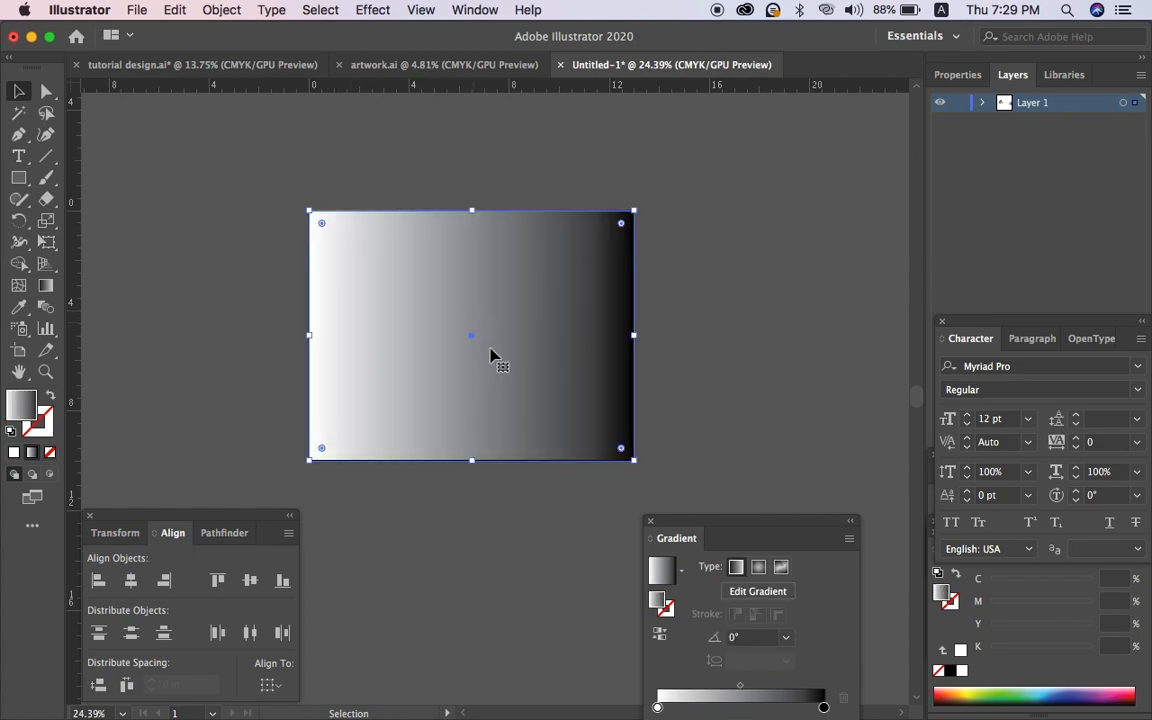
double_click(657, 708)
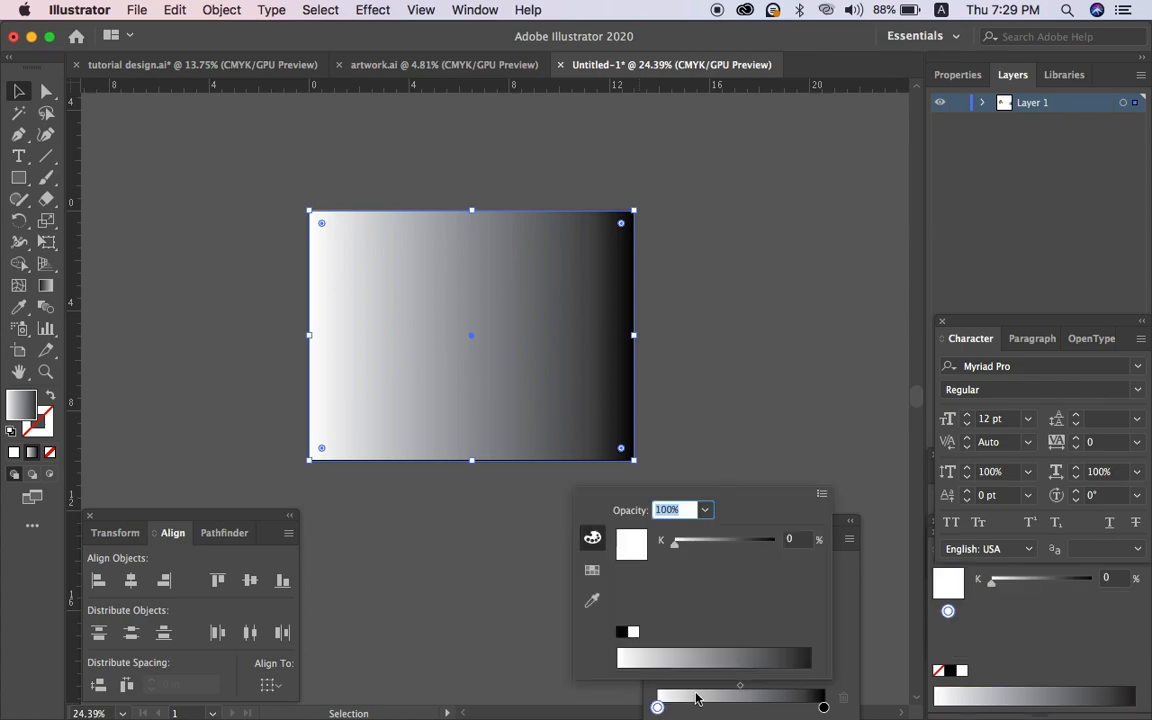
left_click(681, 546)
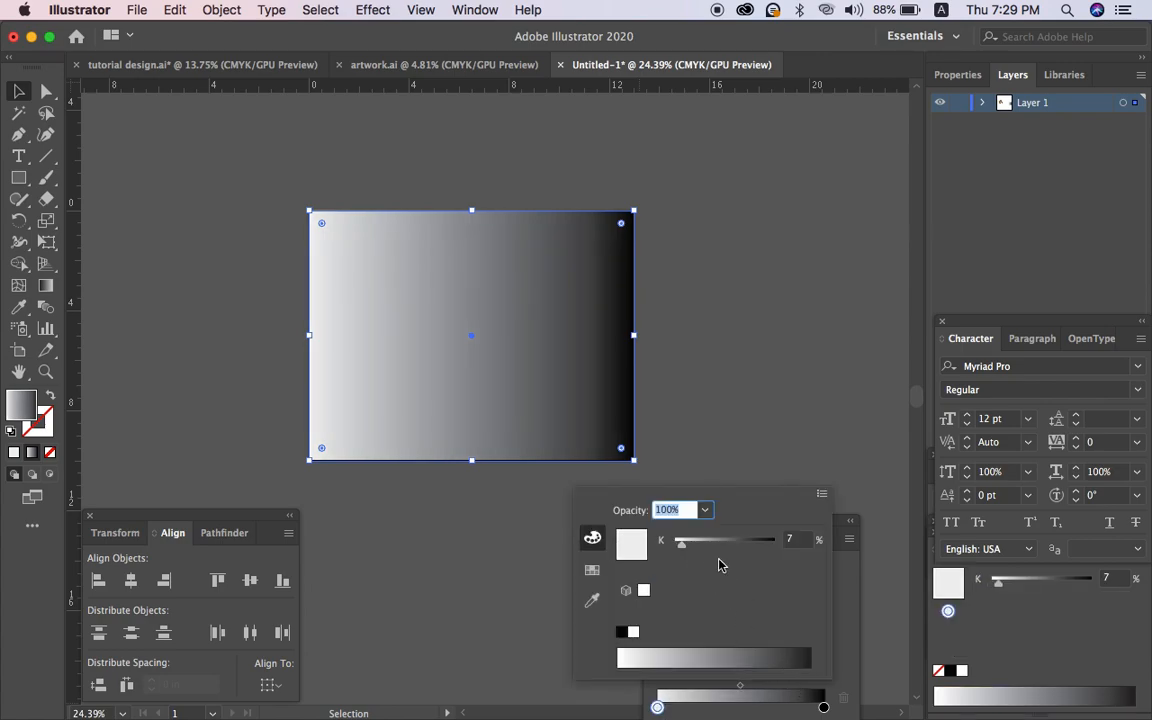
left_click(791, 539)
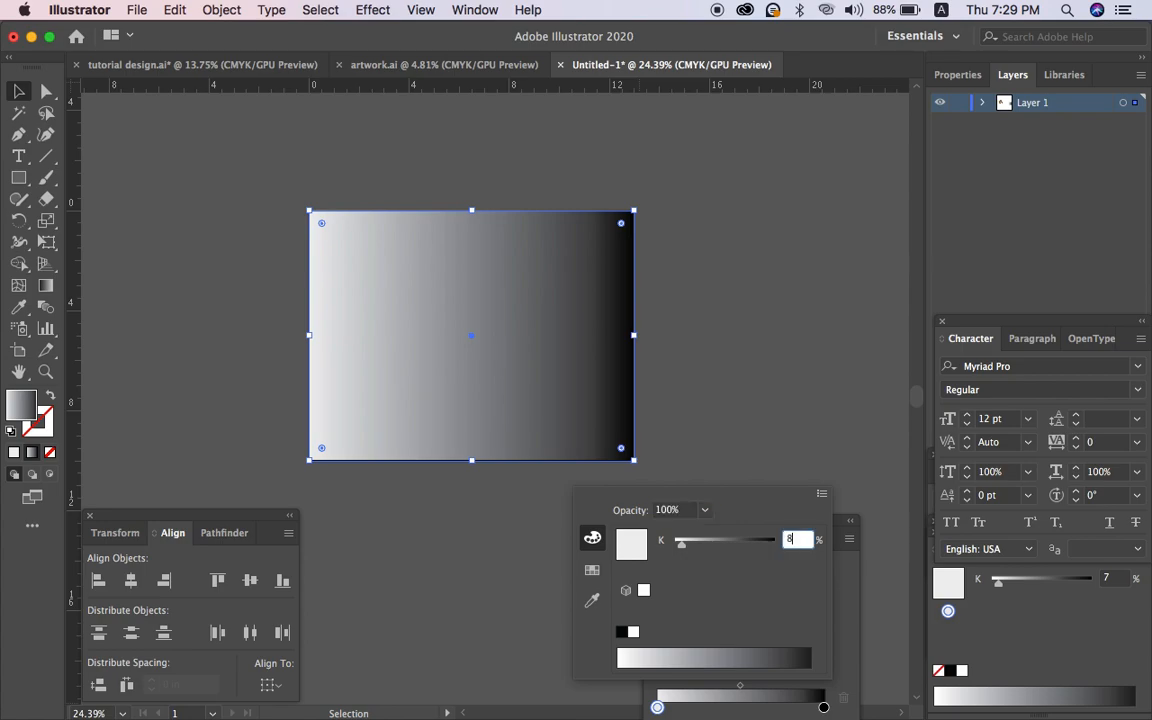
key("Return")
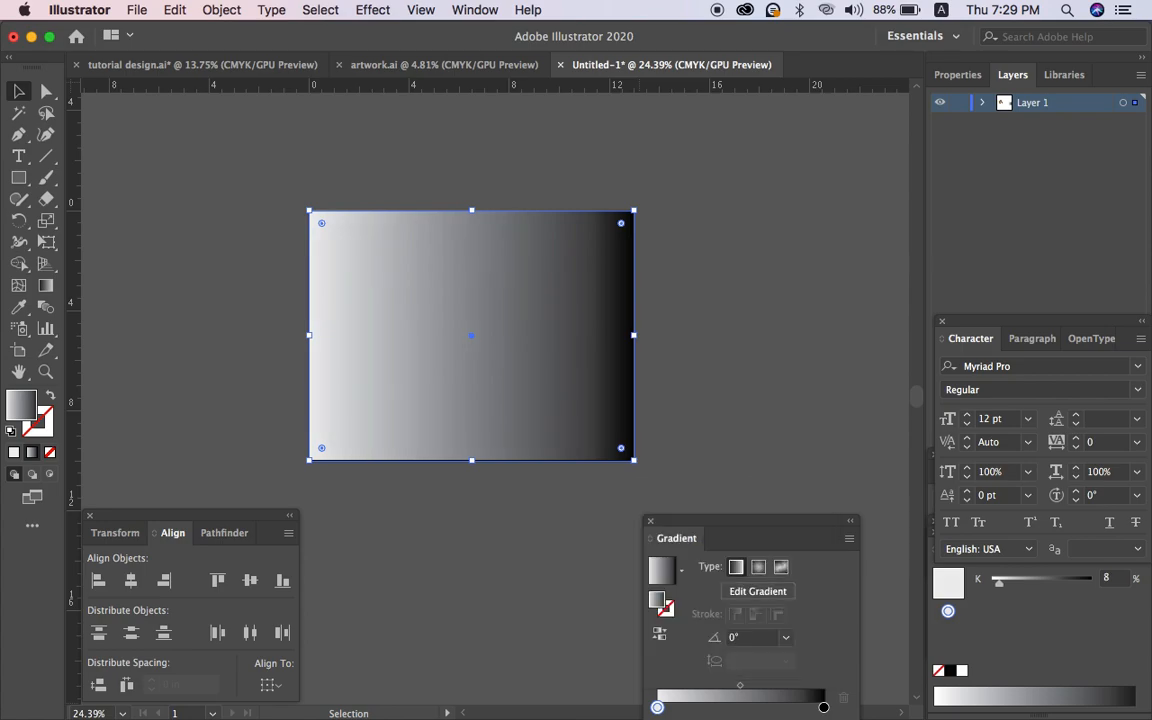
double_click(823, 707)
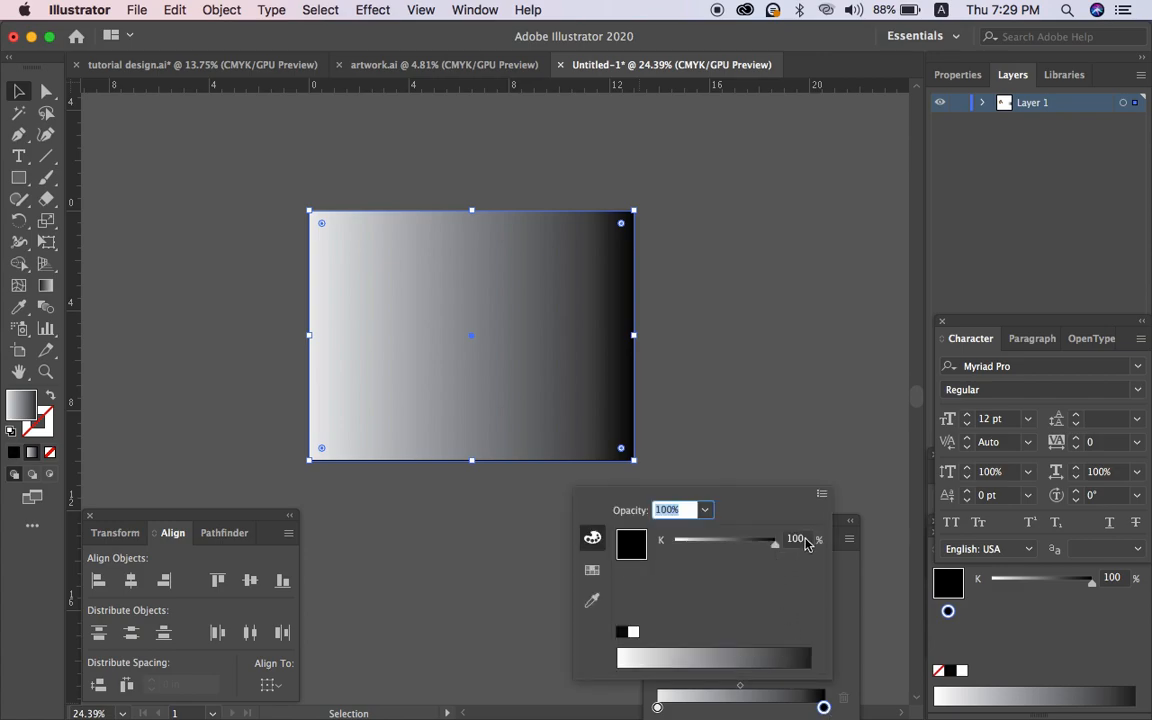
left_click(805, 540)
type("30")
key("Return")
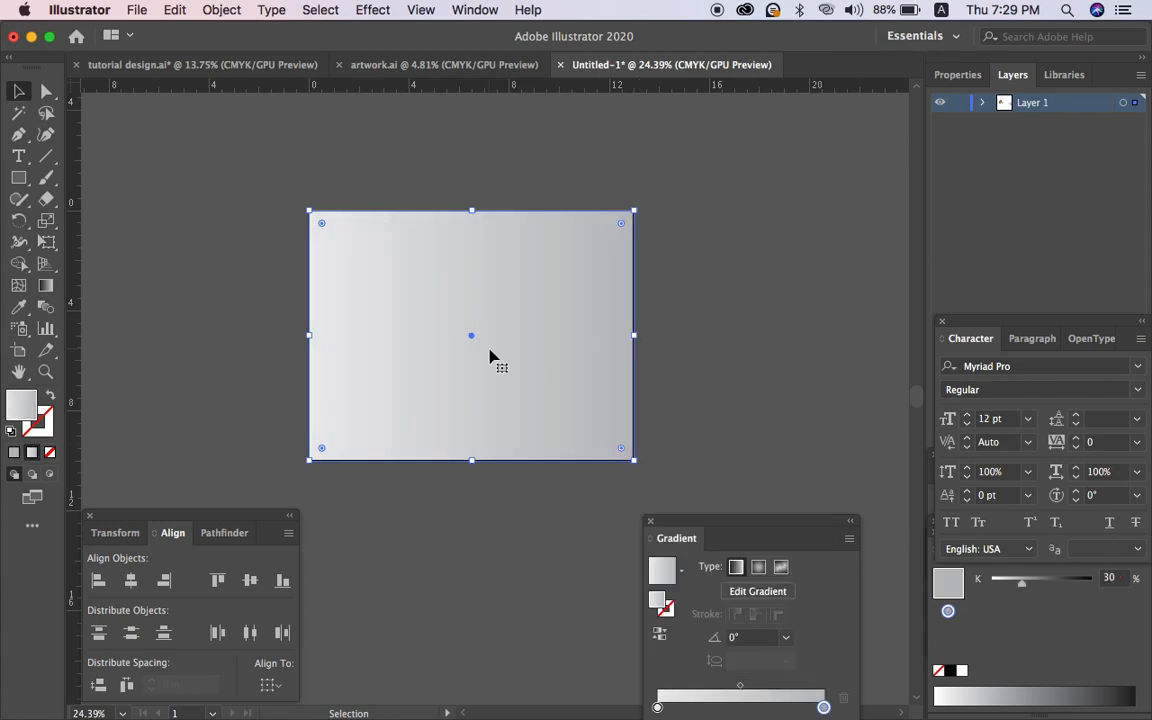
Step: Redirect the rectangle's gradient to run vertically at -90° from its top edge to its bottom edge
left_click(46, 285)
left_click_drag(506, 211, 506, 460)
key("v")
left_click(712, 316)
key("Tab")
scroll(519, 360, "up", 3)
scroll(519, 360, "up", 2)
scroll(519, 360, "down", 4)
scroll(519, 360, "left", 2)
Step: Switch the rectangle's starting gradient stop to CMYK and set it to 10% yellow with 0% black
left_click(519, 360)
key("Tab")
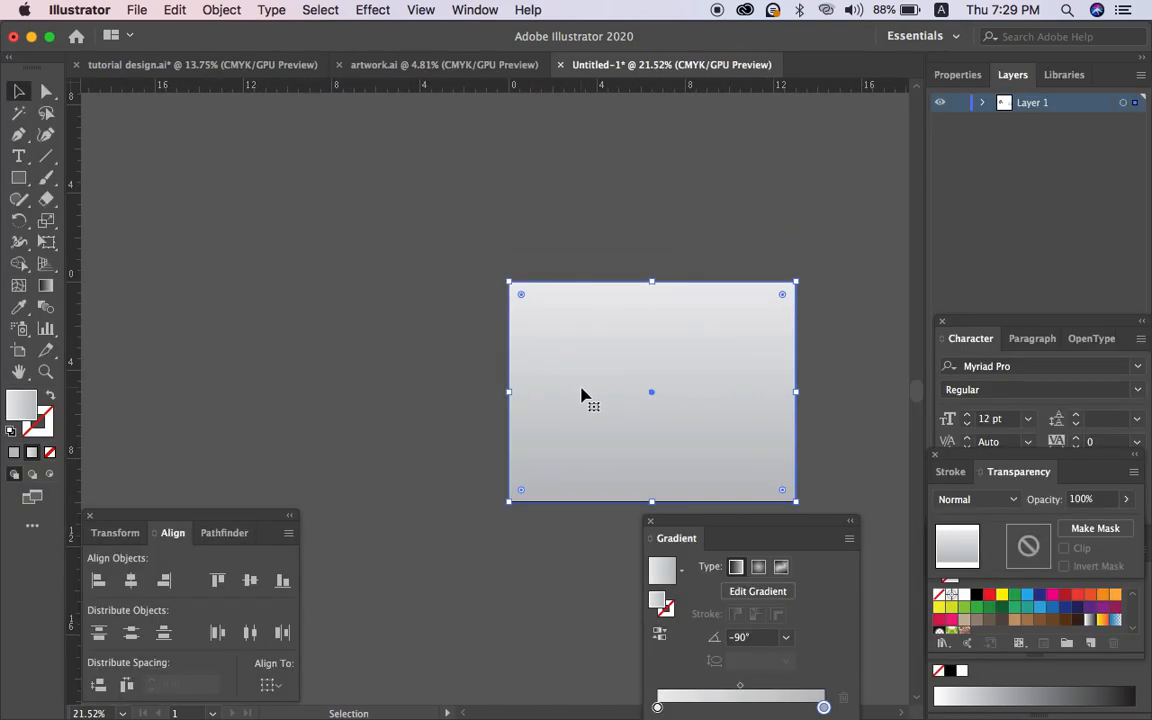
double_click(657, 707)
left_click(821, 494)
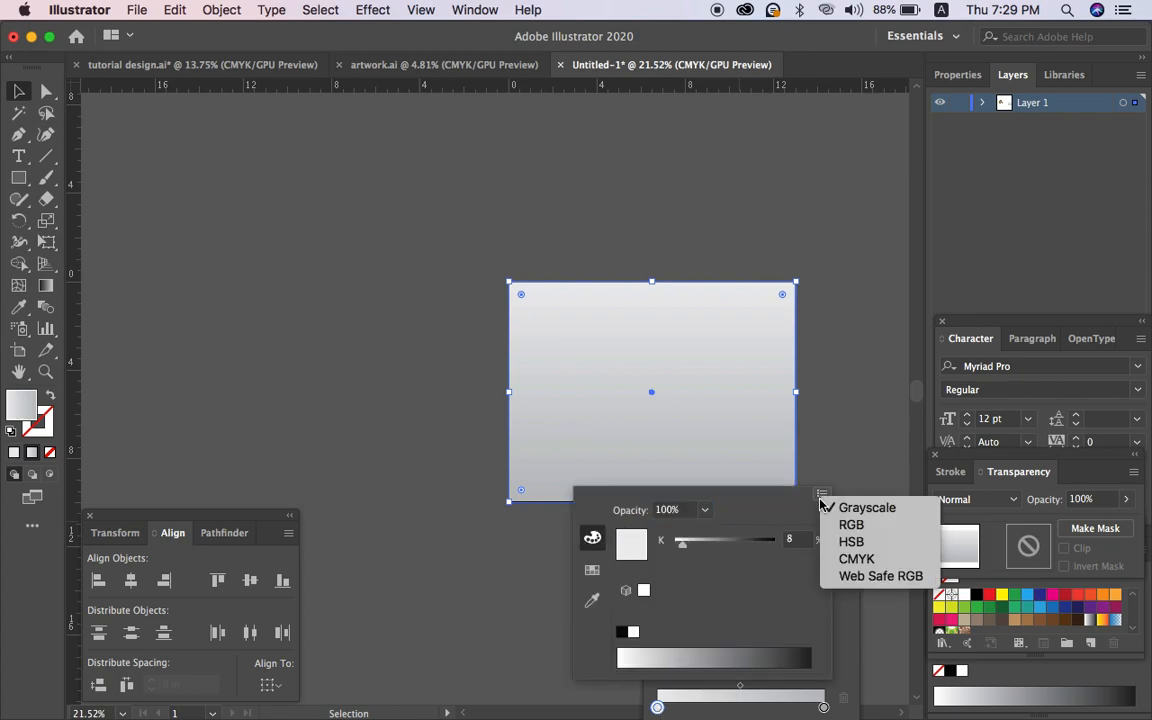
left_click(855, 559)
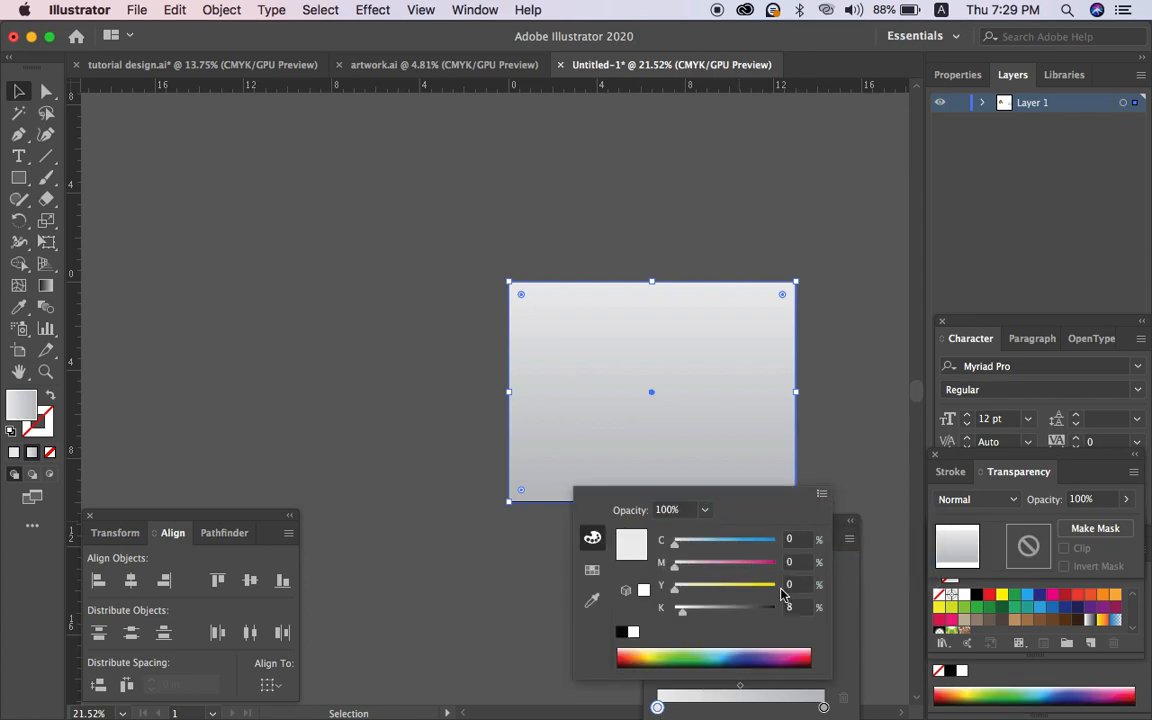
left_click_drag(682, 611, 640, 609)
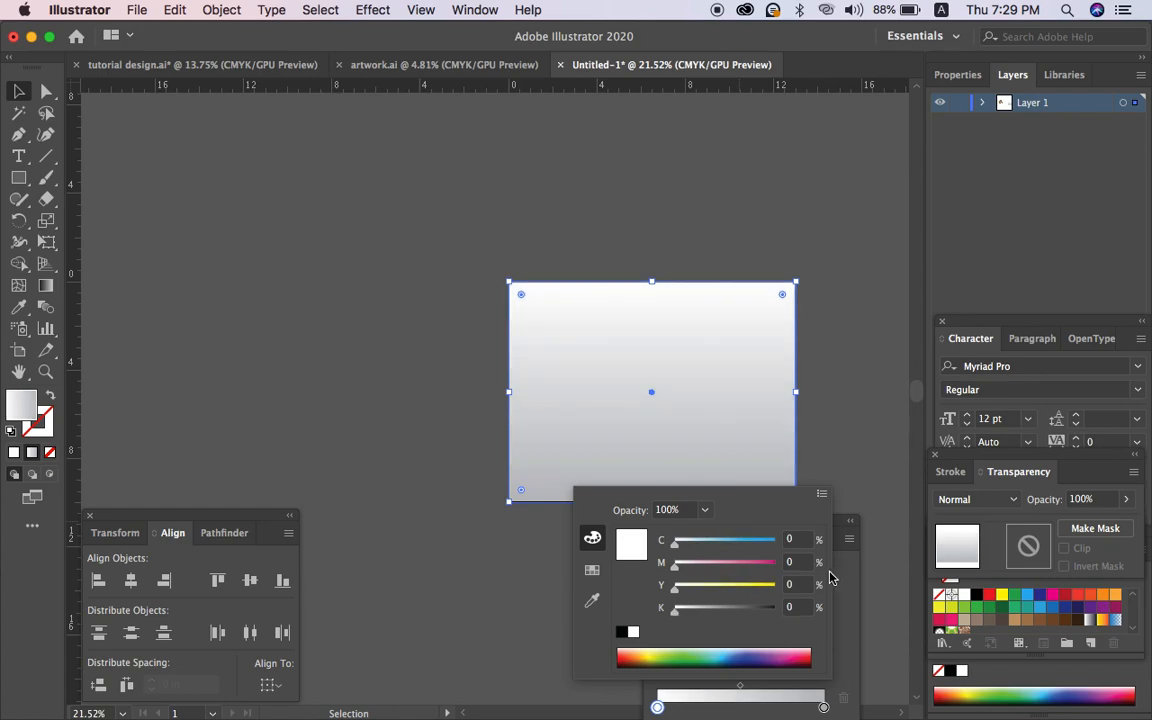
left_click(802, 586)
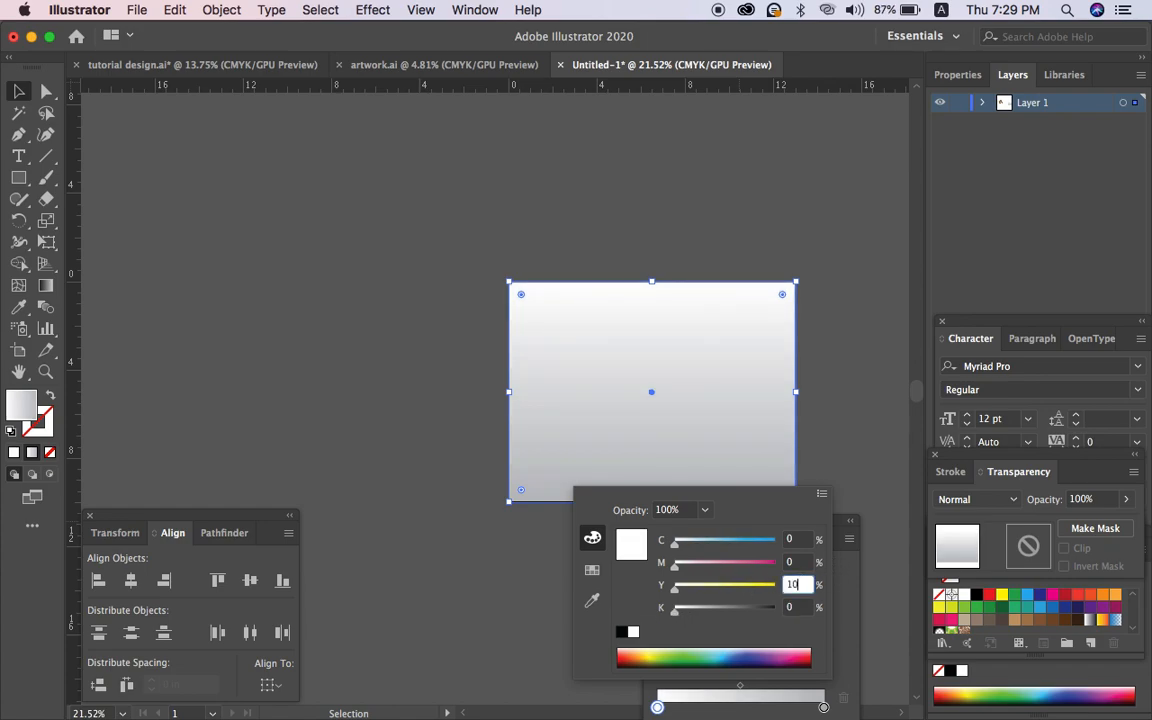
key("Return")
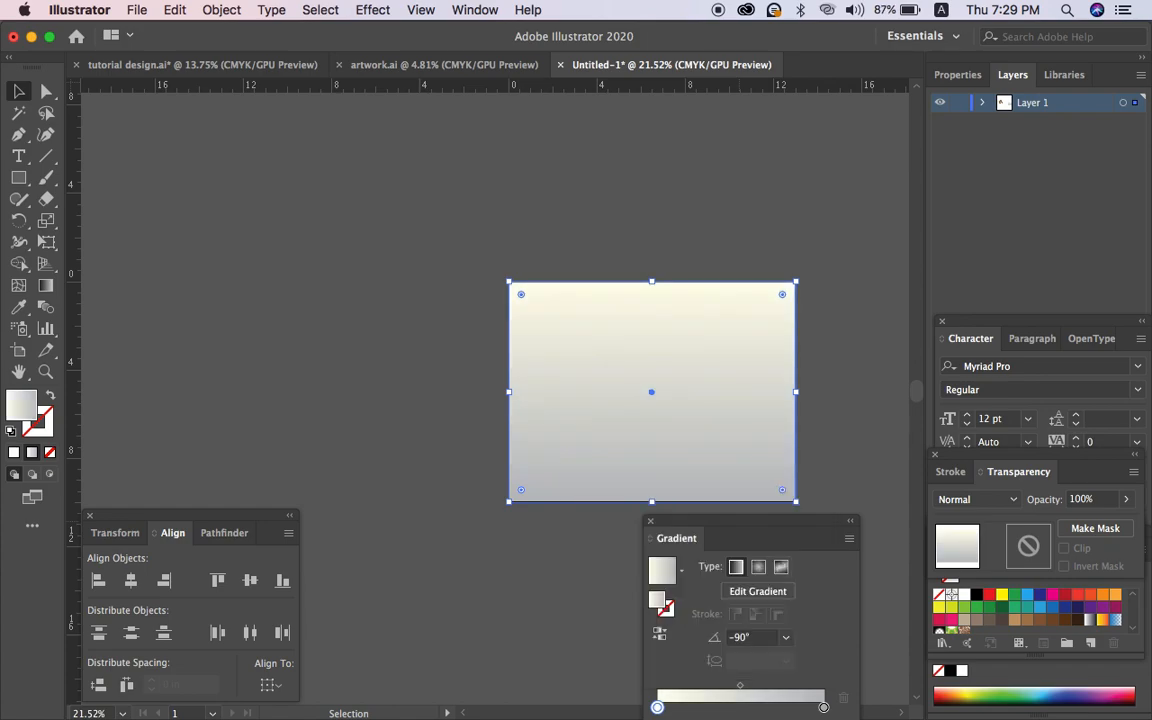
Step: Switch the rectangle's ending gradient stop to CMYK and set it to 10% magenta, 35% yellow and 0% black
double_click(825, 708)
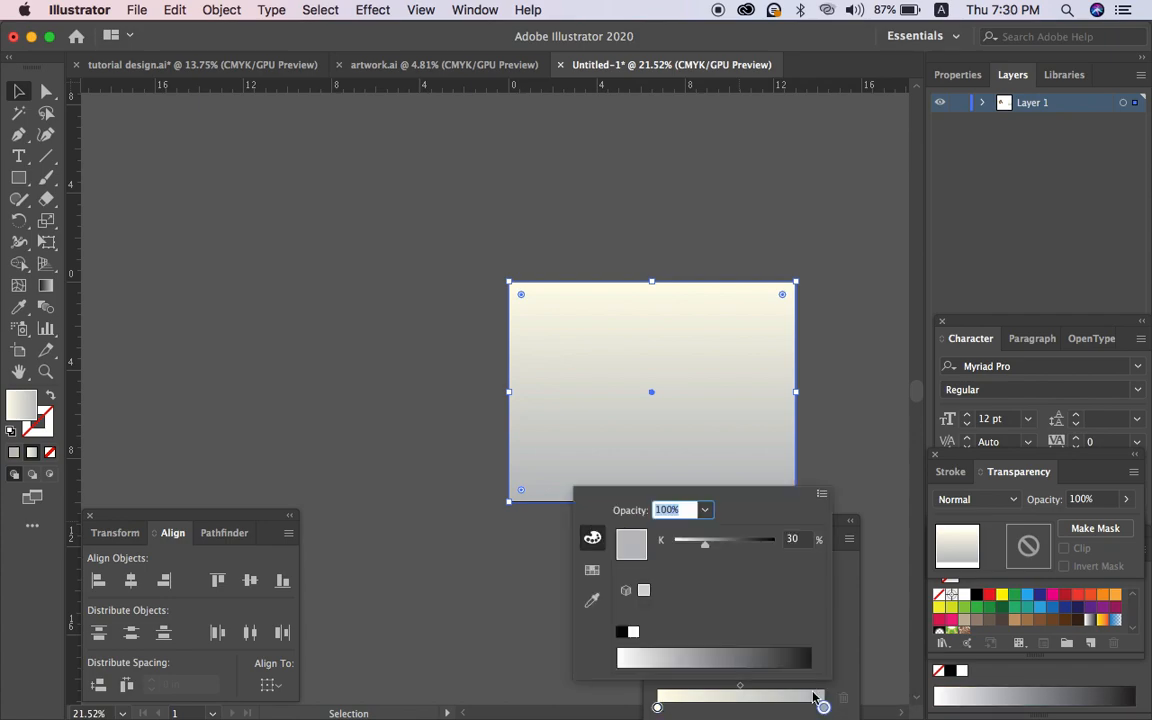
left_click(820, 497)
left_click(848, 554)
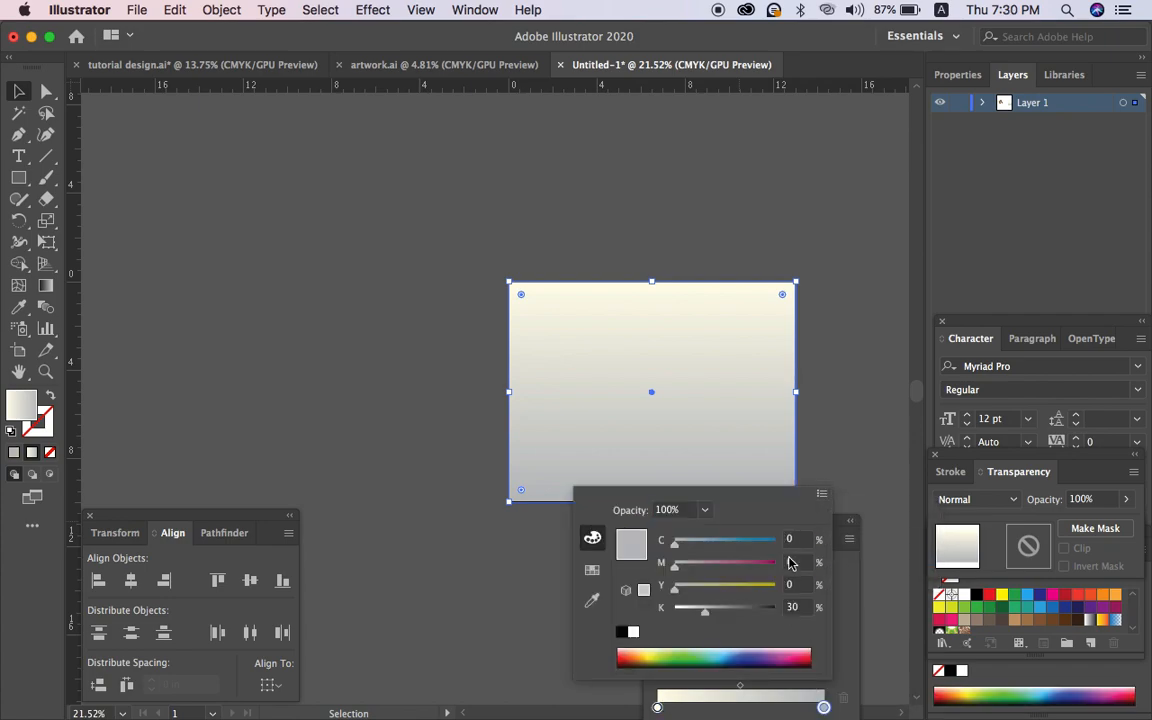
left_click(710, 587)
left_click_drag(707, 610, 559, 590)
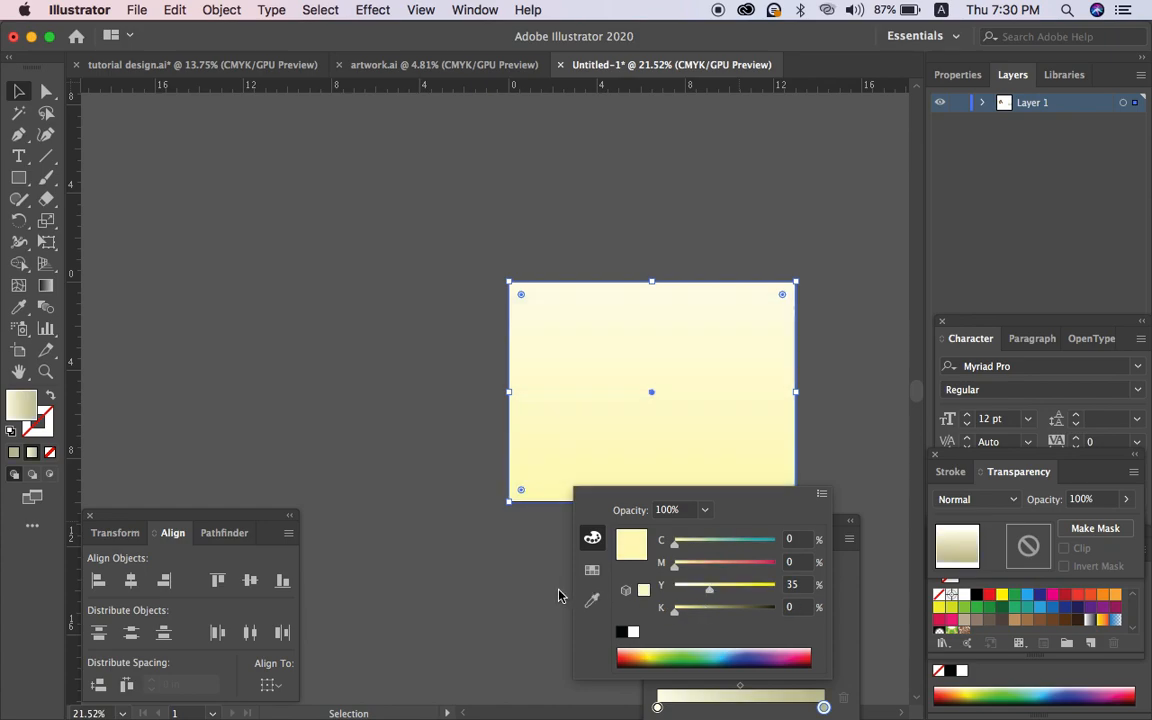
left_click(793, 564)
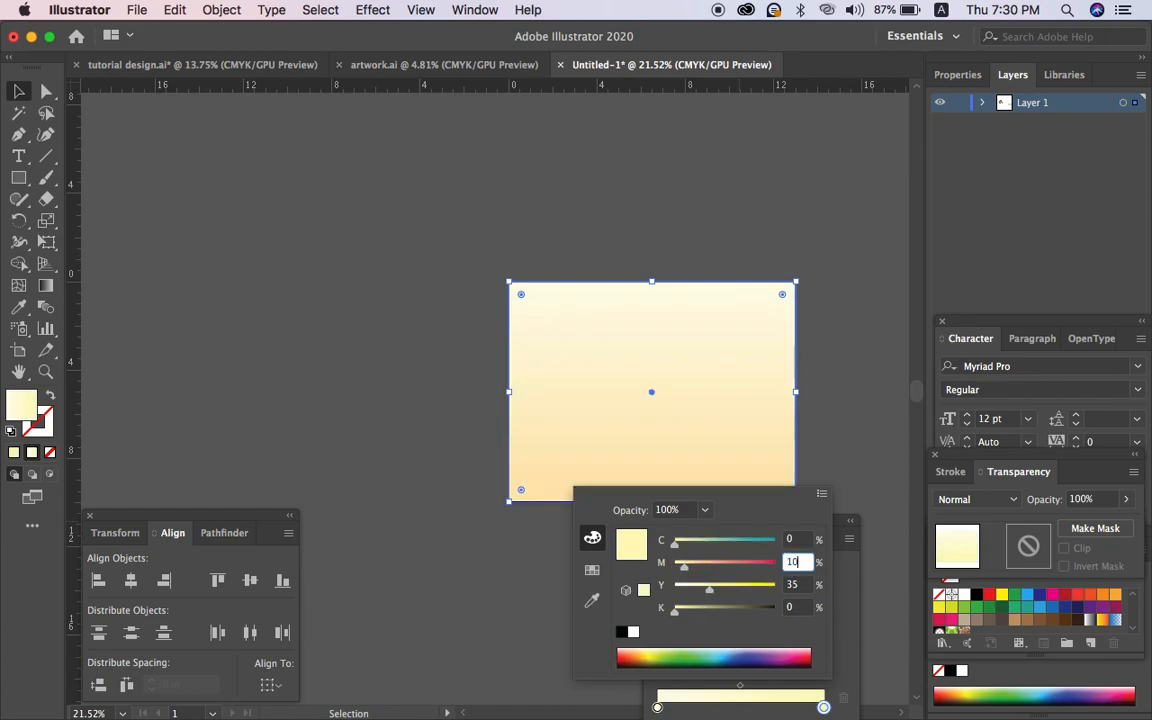
type("10")
key("Return")
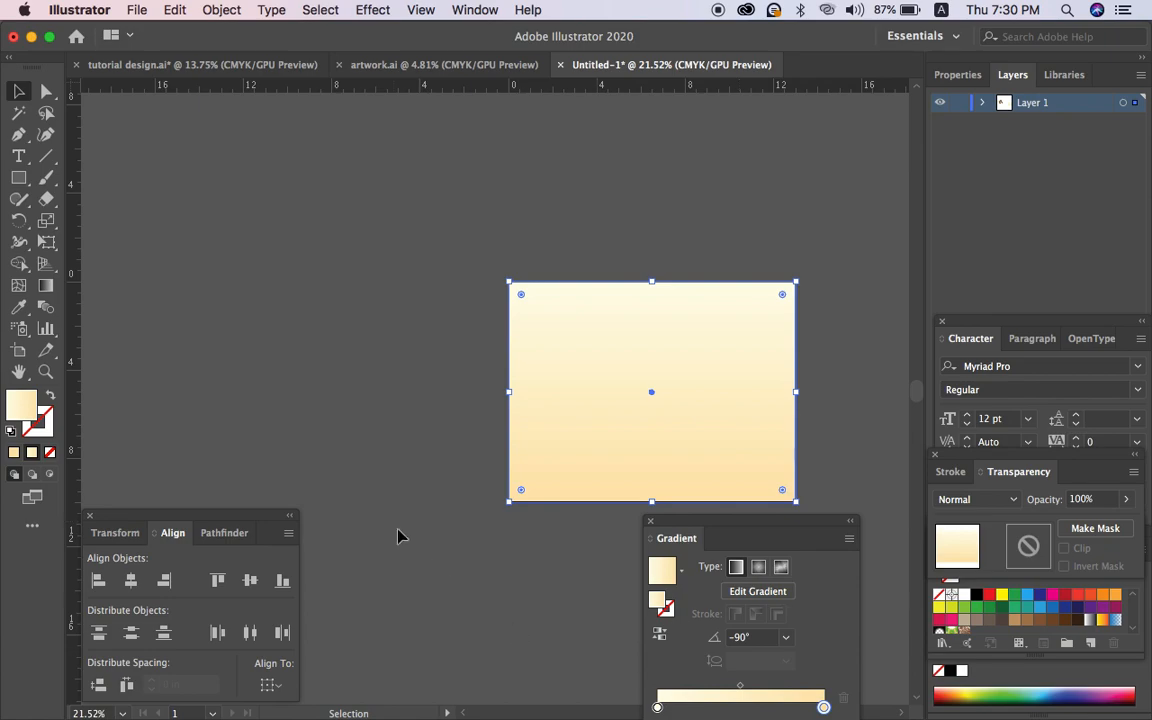
Step: Move the model photo onto the right side of the artboard and scale it down to about 8.4 in tall
left_click(479, 562)
key("Tab")
scroll(475, 529, "down", 2)
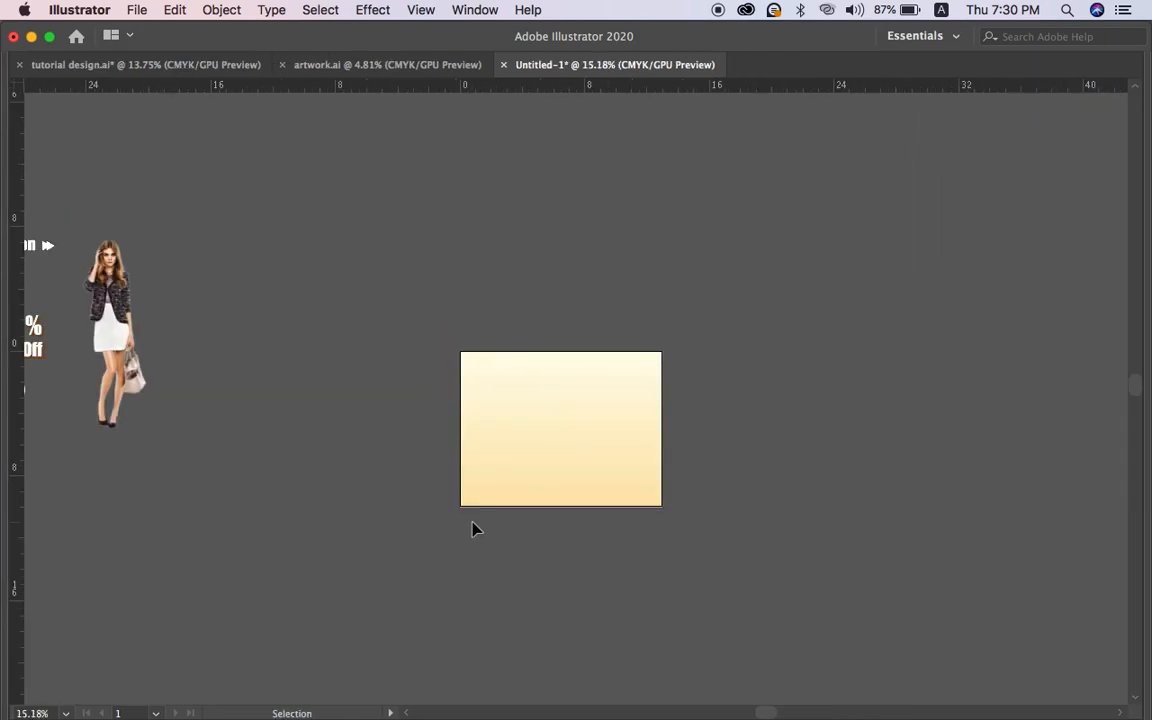
left_click_drag(95, 340, 579, 423)
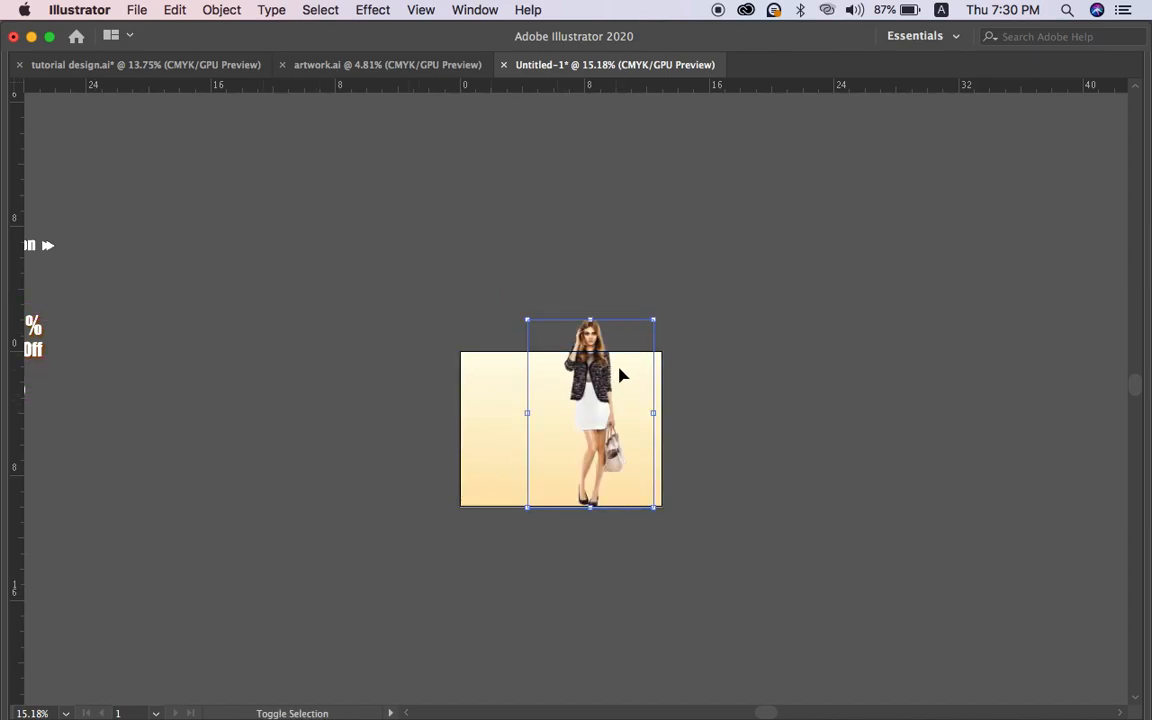
left_click(545, 295)
left_click(592, 325)
left_click_drag(592, 325, 615, 386)
left_click_drag(598, 443, 663, 406)
Step: Fine-tune the model photo to about 8 in tall and position it within the artboard's right side, clear of the top and bottom edges
scroll(627, 450, "up", 3)
scroll(633, 447, "up", 2)
scroll(660, 408, "down", 1)
scroll(660, 408, "down", 2)
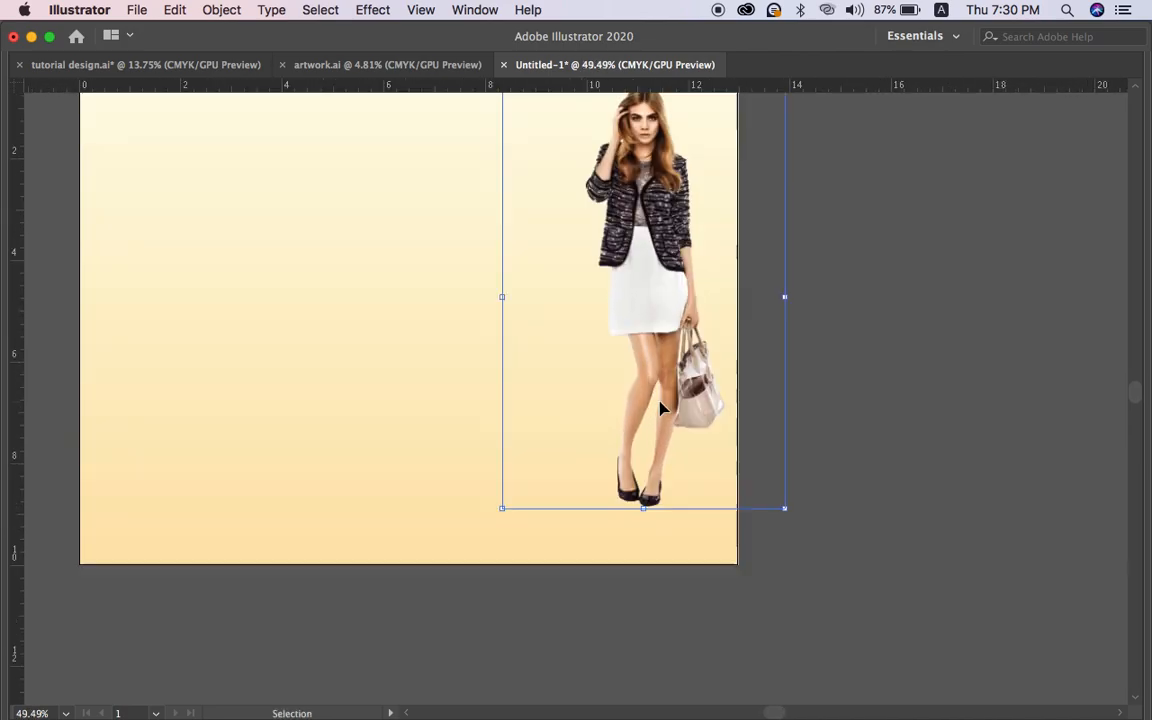
left_click_drag(643, 509, 645, 578)
left_click_drag(600, 378, 645, 388)
left_click_drag(796, 322, 750, 317)
left_click_drag(630, 496, 630, 543)
left_click_drag(674, 408, 668, 390)
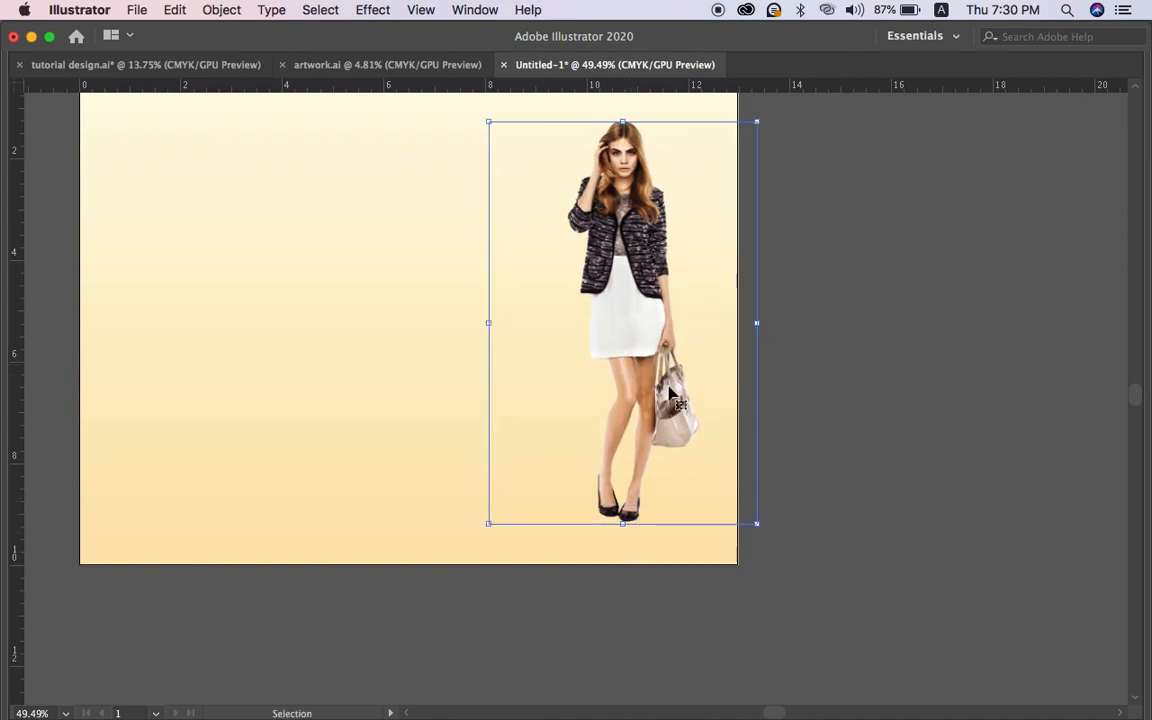
right_click(669, 393)
left_click(831, 342)
Step: Set the background rectangle's starting gradient stop to 30% magenta and 100% yellow
scroll(831, 342, "down", 2)
left_click(518, 395)
key("Tab")
double_click(657, 708)
left_click(768, 587)
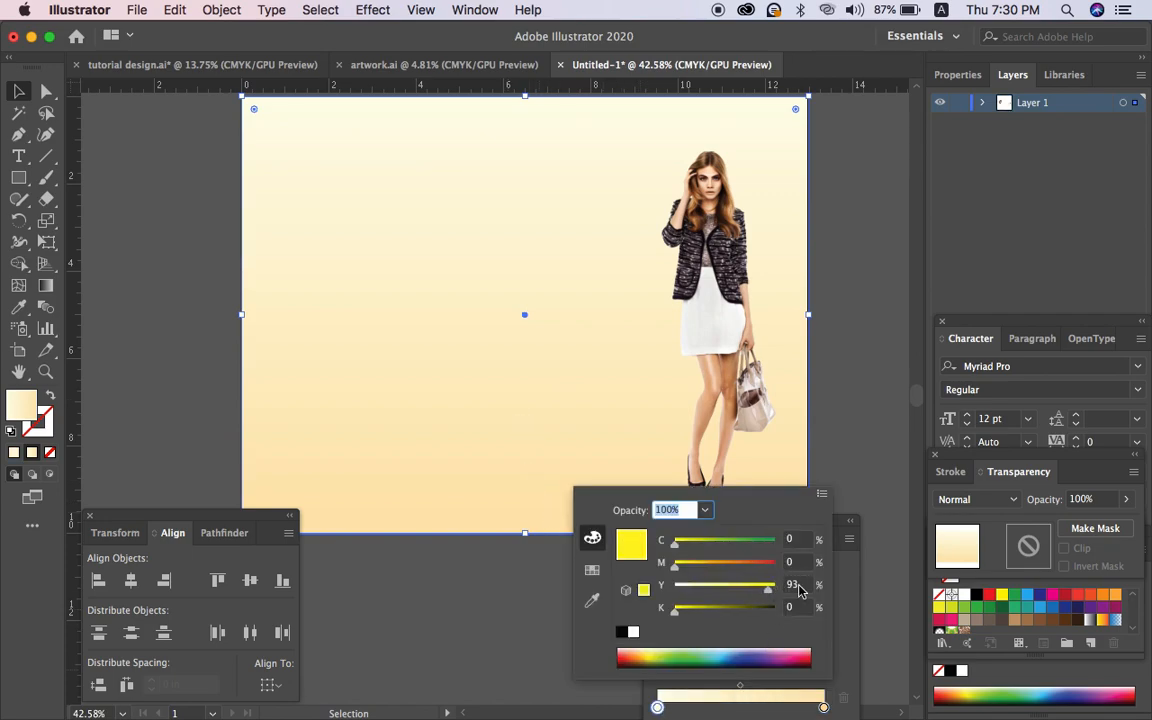
left_click_drag(795, 590, 798, 589)
double_click(791, 563)
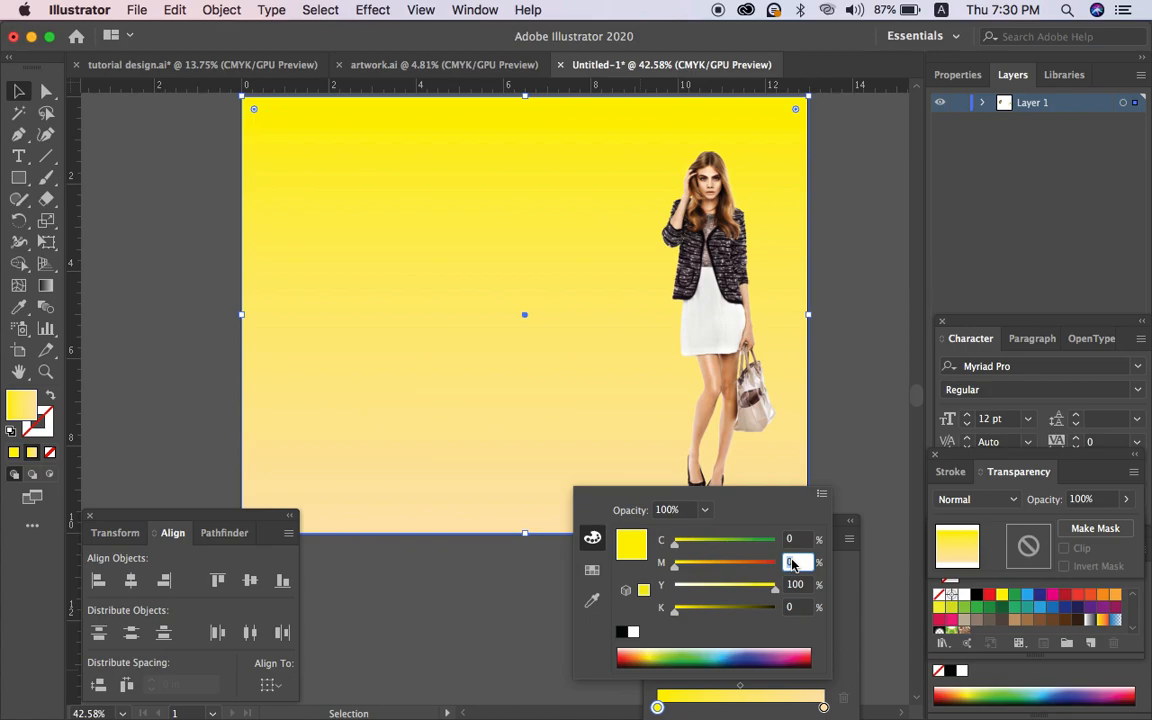
type("35")
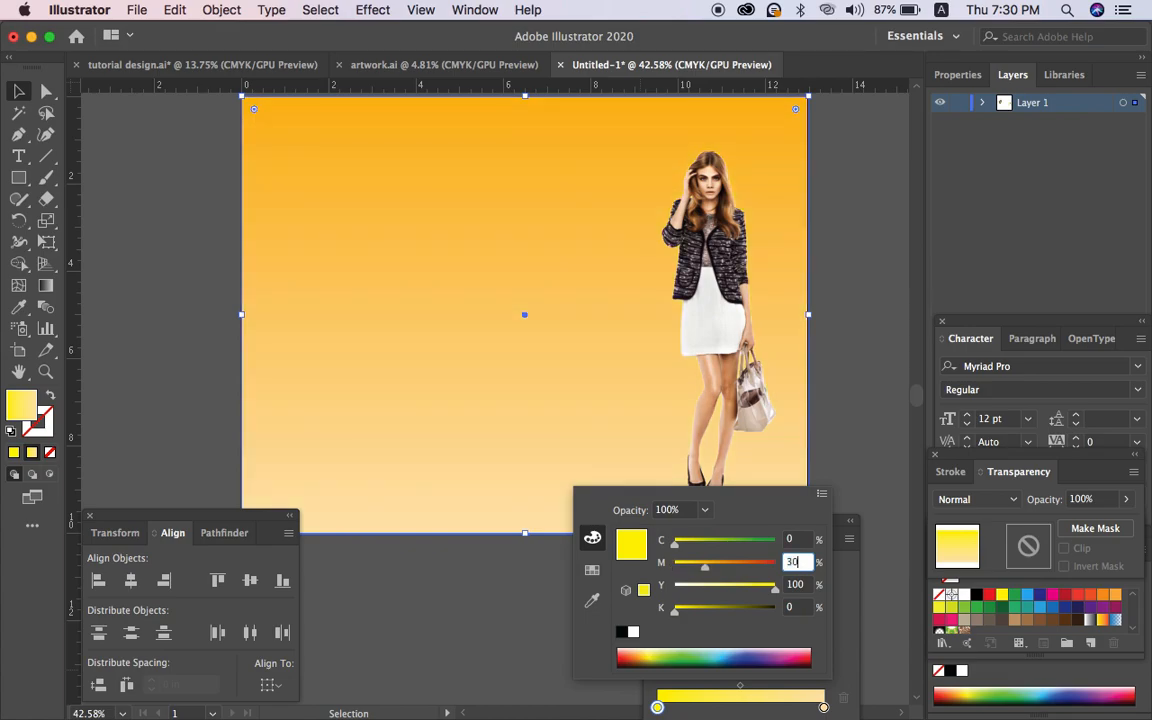
key("Return")
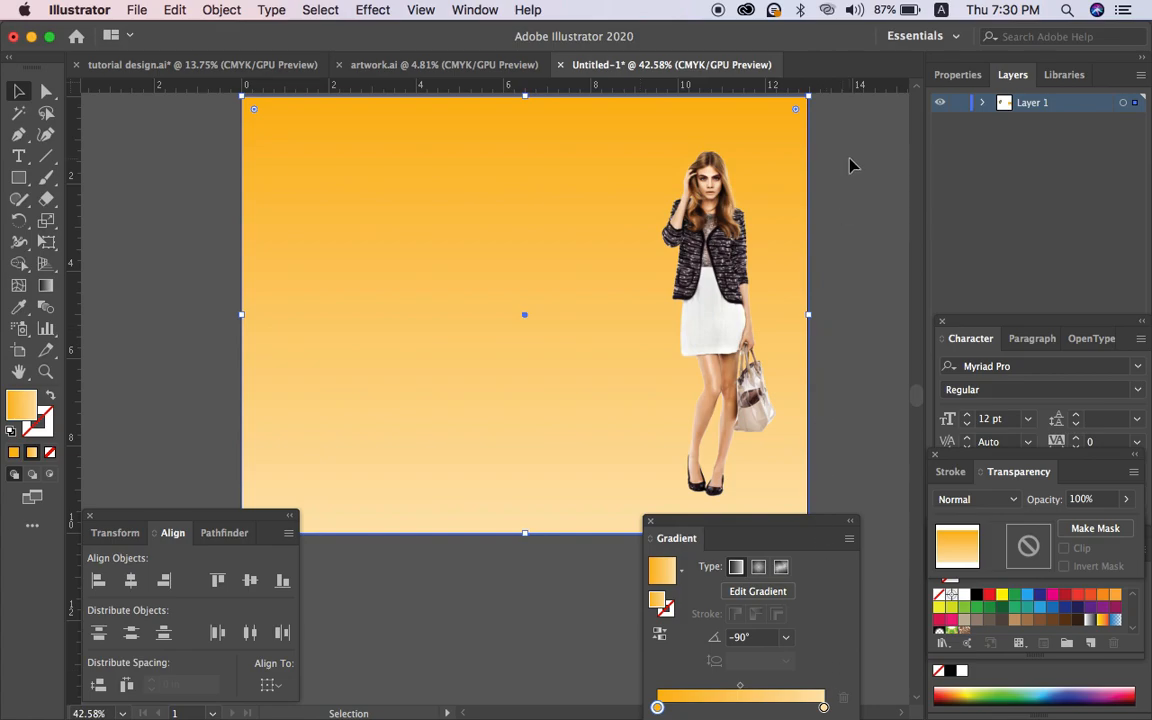
Step: Try rotating the background rectangle by 90° and undo the rotation
key("r")
key("Return")
type("90")
key("Return")
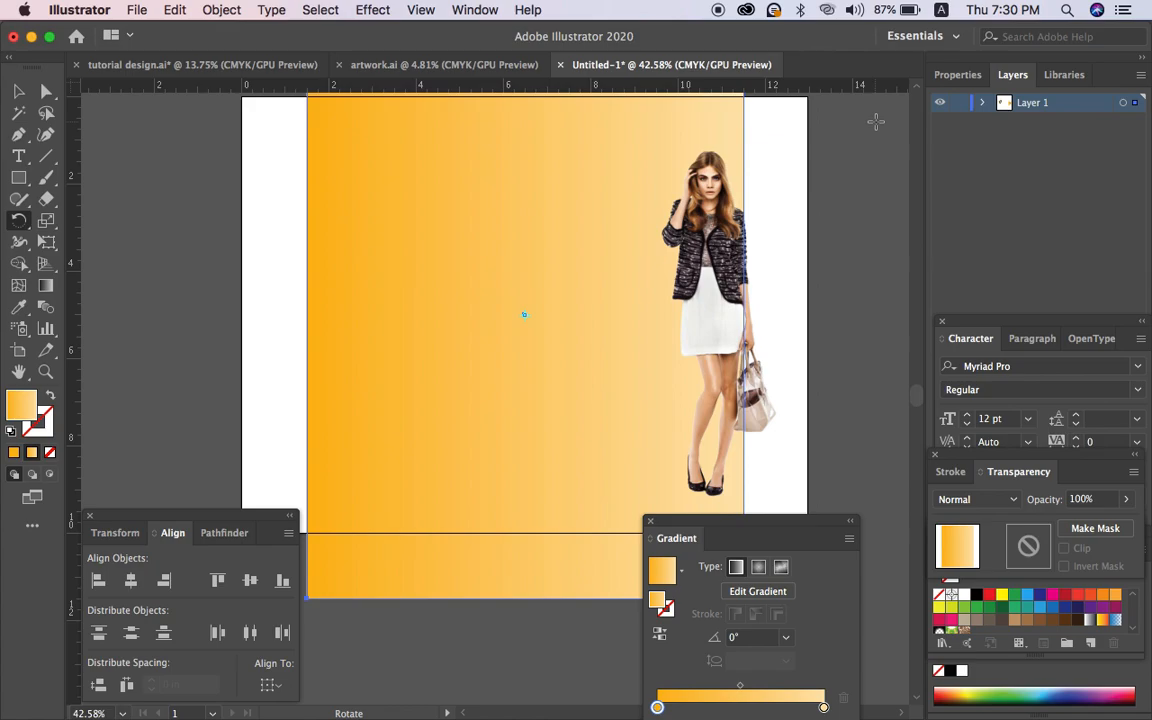
key("super+z")
Step: Rotate the background rectangle by 180° so the darker orange lies at its bottom, and clear the selection
key("Return")
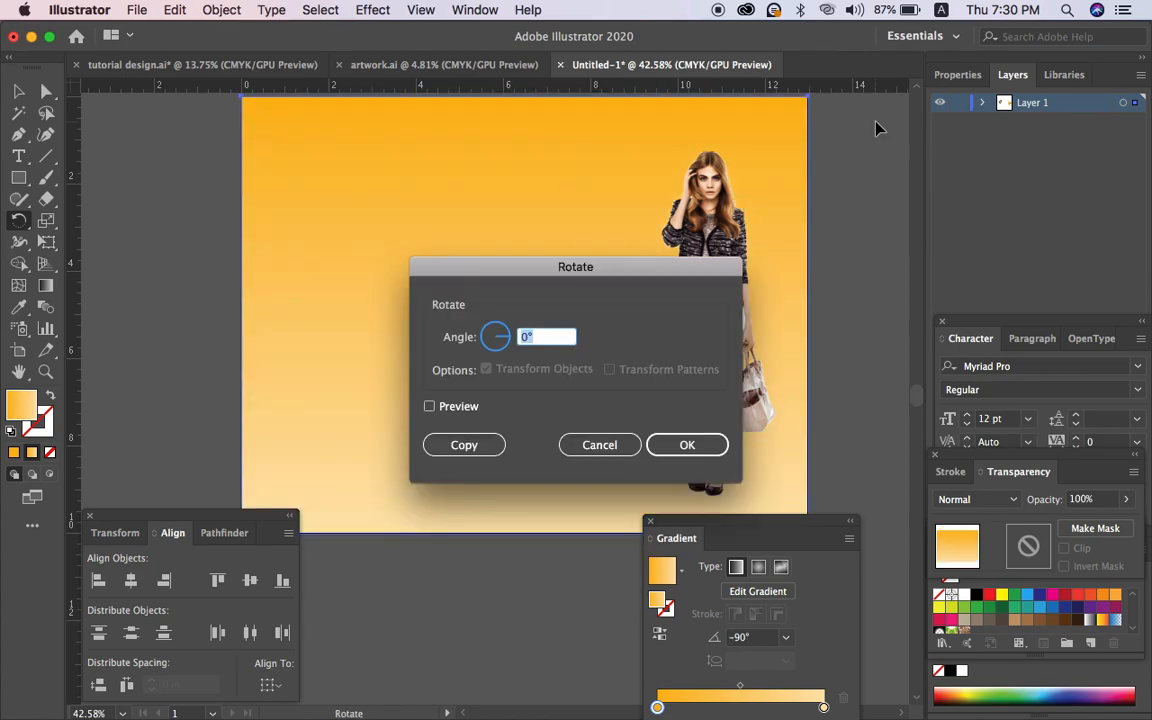
type("180")
key("Return")
key("v")
key("Tab")
left_click(890, 209)
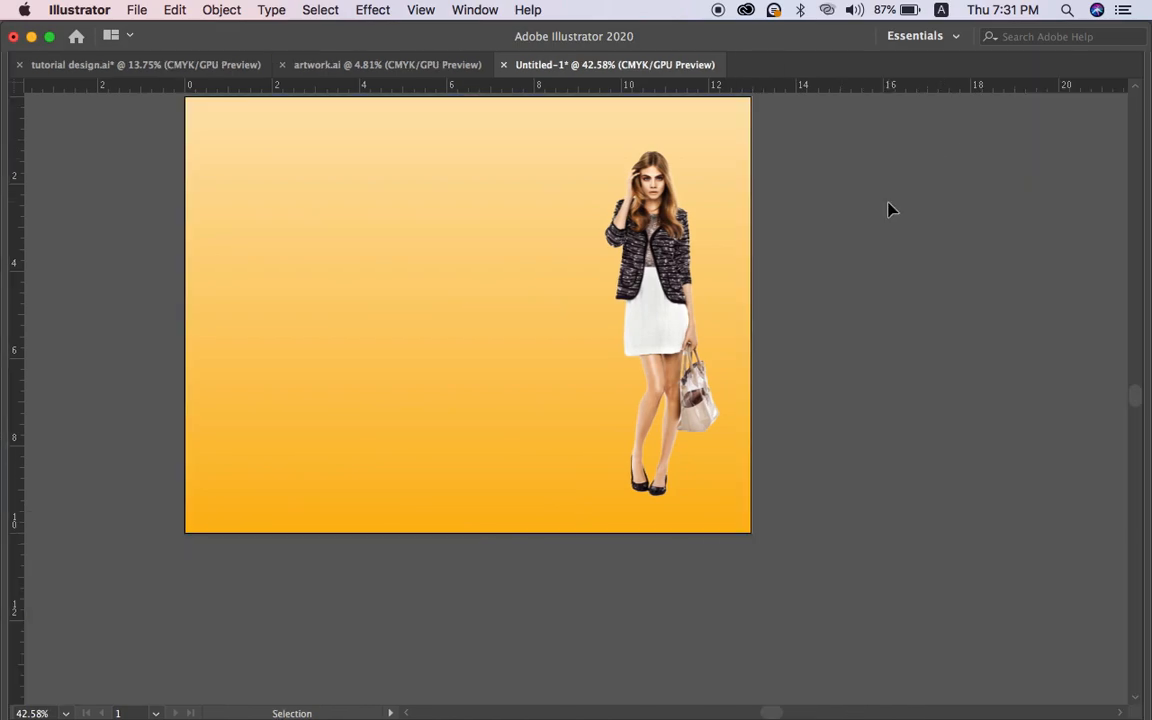
Step: Move the artwork logo with its tagline onto the artboard and bring it to the front
scroll(890, 209, "left", 2)
scroll(890, 209, "down", 4)
left_click(768, 287)
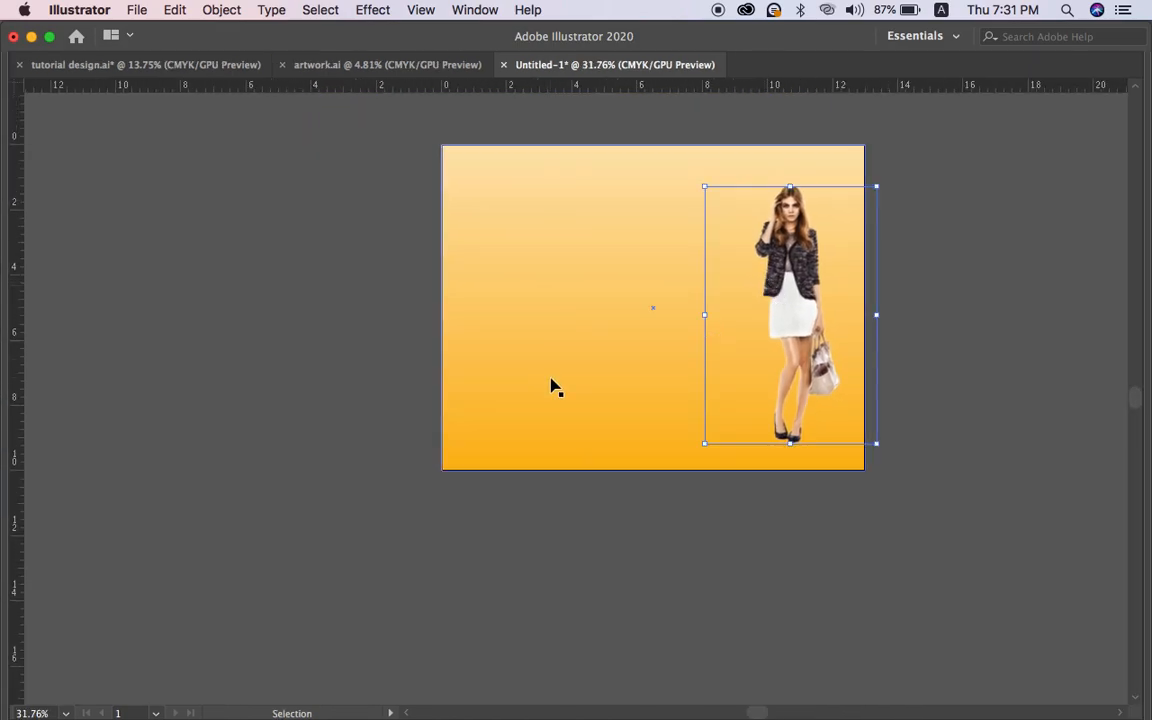
scroll(553, 386, "down", 3)
scroll(288, 368, "left", 2)
scroll(286, 369, "down", 4)
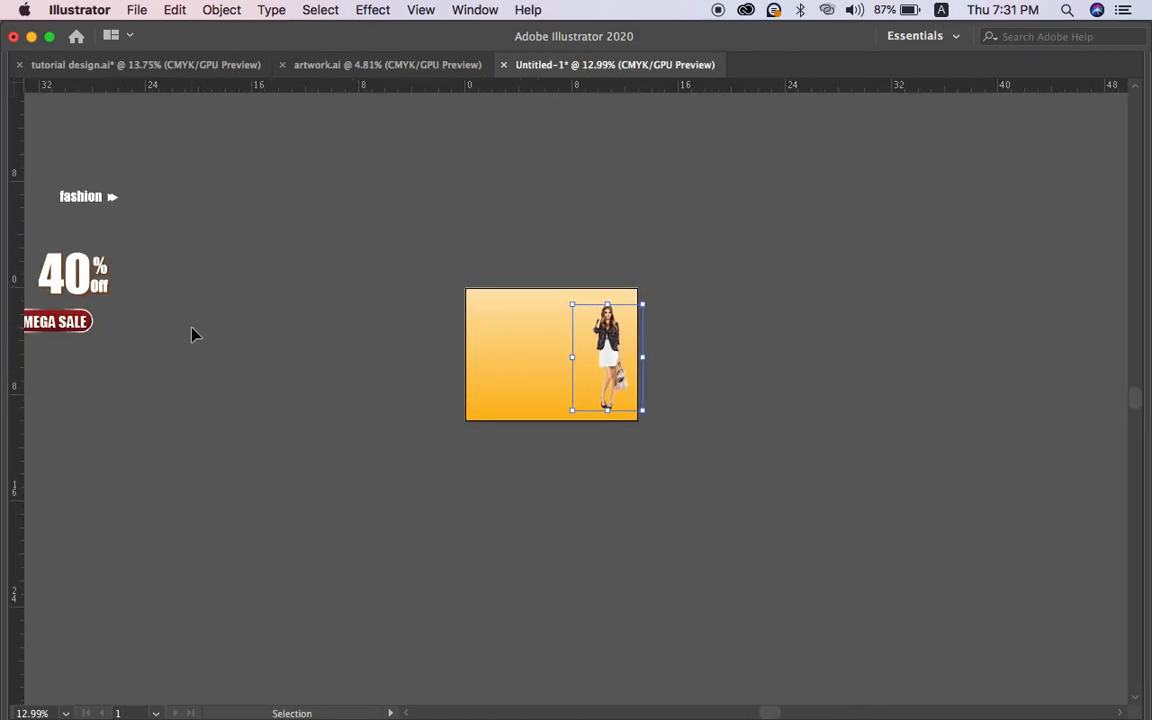
scroll(165, 300, "left", 2)
left_click_drag(132, 254, 701, 342)
key("shift+super+]")
Step: Scale the logo and tagline down to about 4.5 in wide and place them in the artboard's lower-left corner
scroll(701, 342, "up", 1)
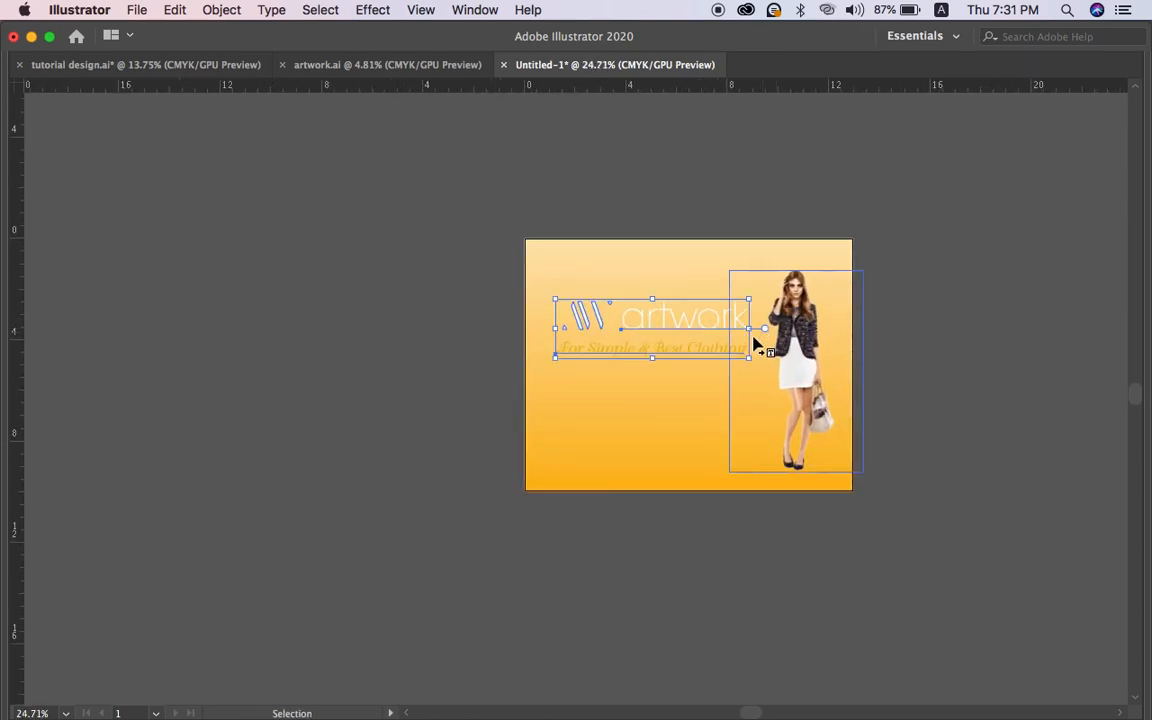
left_click_drag(750, 328, 642, 461)
left_click(679, 540)
Step: Duplicate the background rectangle in place and shorten the copy to a band about 2.6 in tall along the artboard's bottom edge
scroll(679, 540, "up", 3)
left_click(753, 350)
key("a")
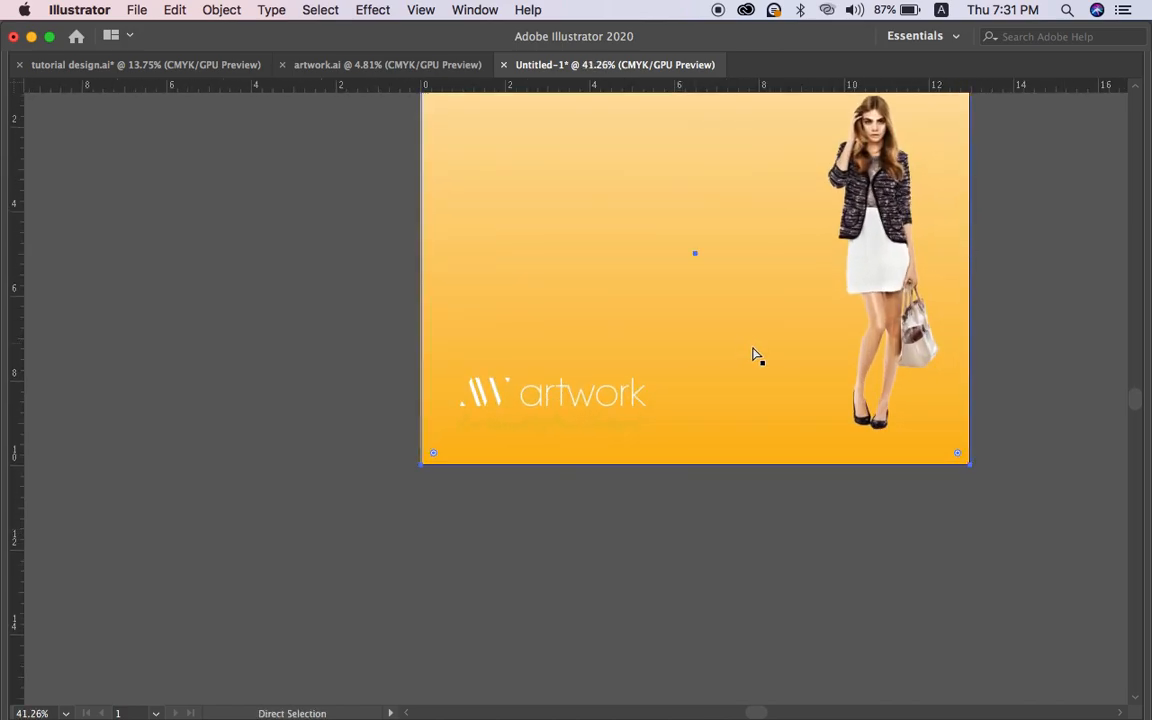
key("v")
scroll(753, 354, "up", 2)
left_click_drag(688, 141, 681, 457)
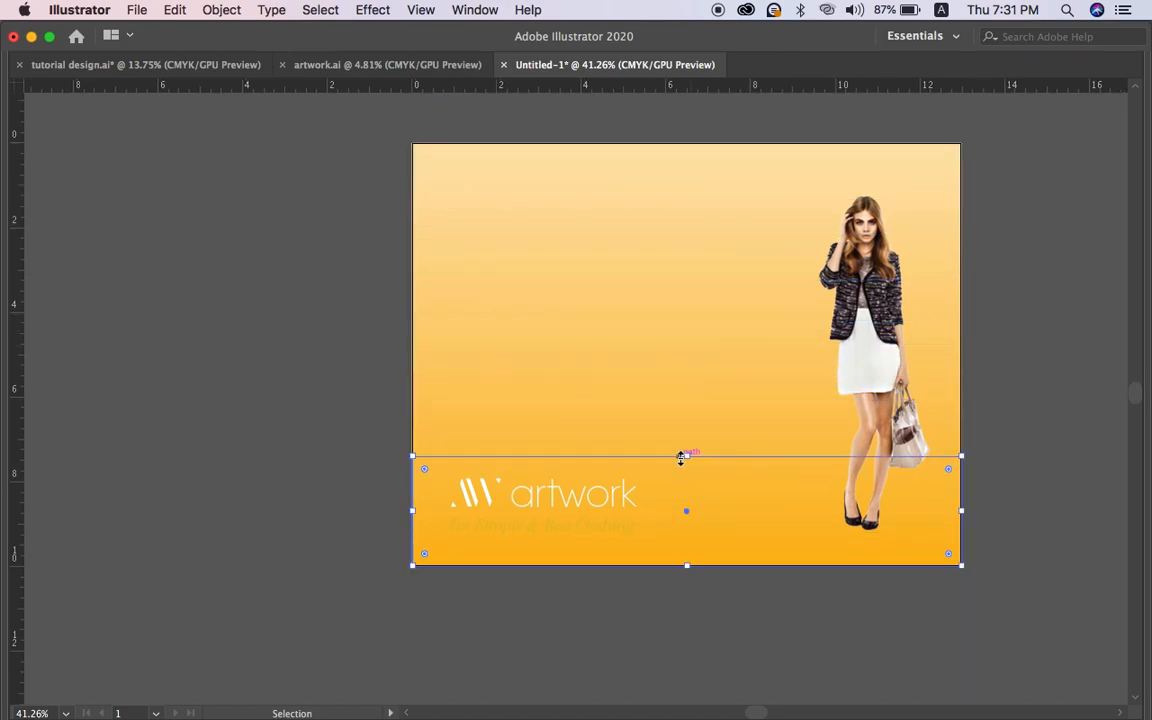
Step: Fill the bottom band with black and send it and the background rectangle behind the logo and model photo
key("Tab")
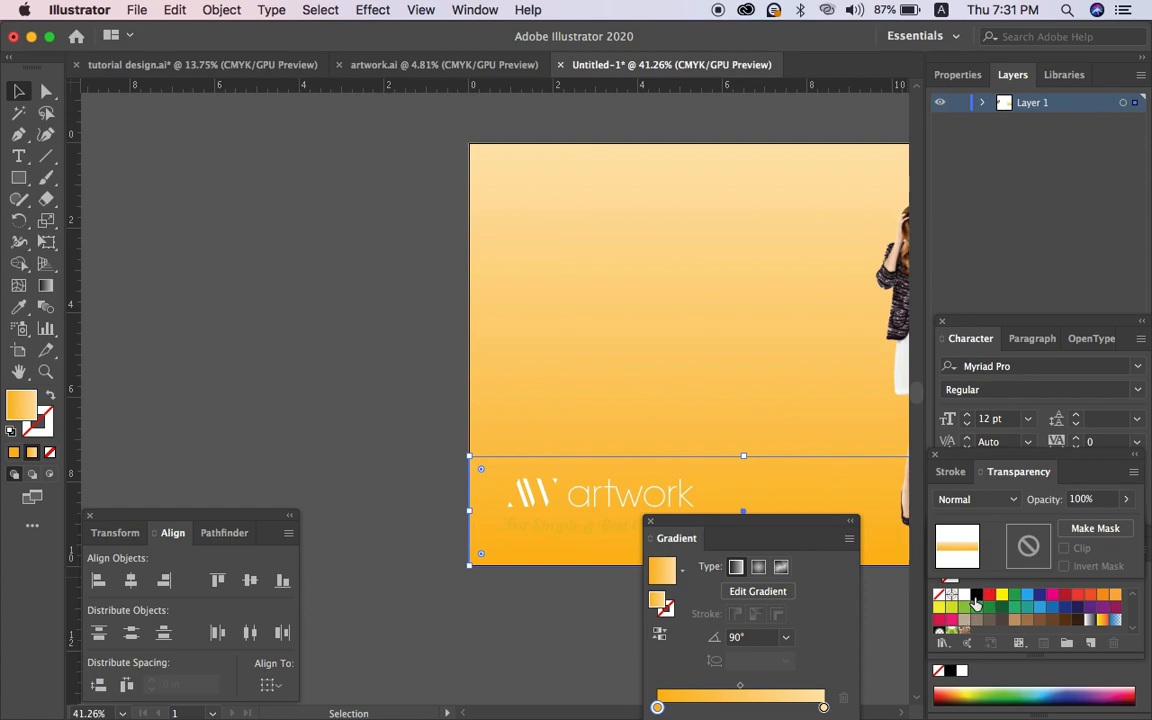
left_click(976, 596)
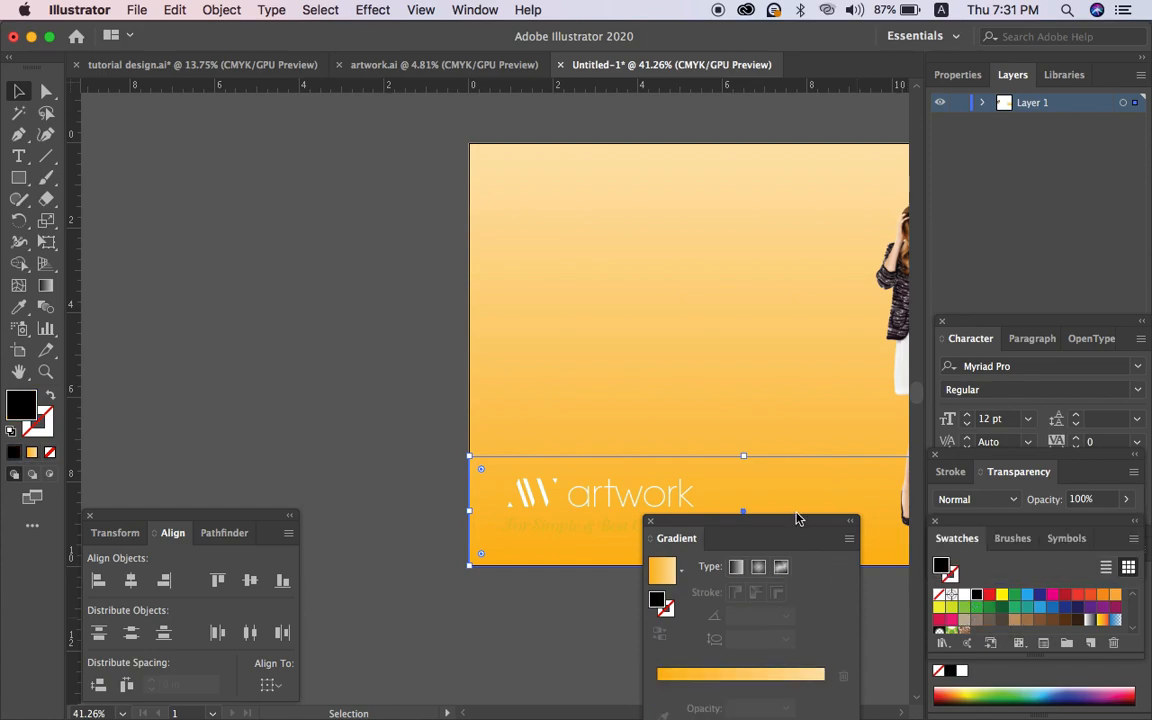
key("Tab")
left_click(799, 390, "shift")
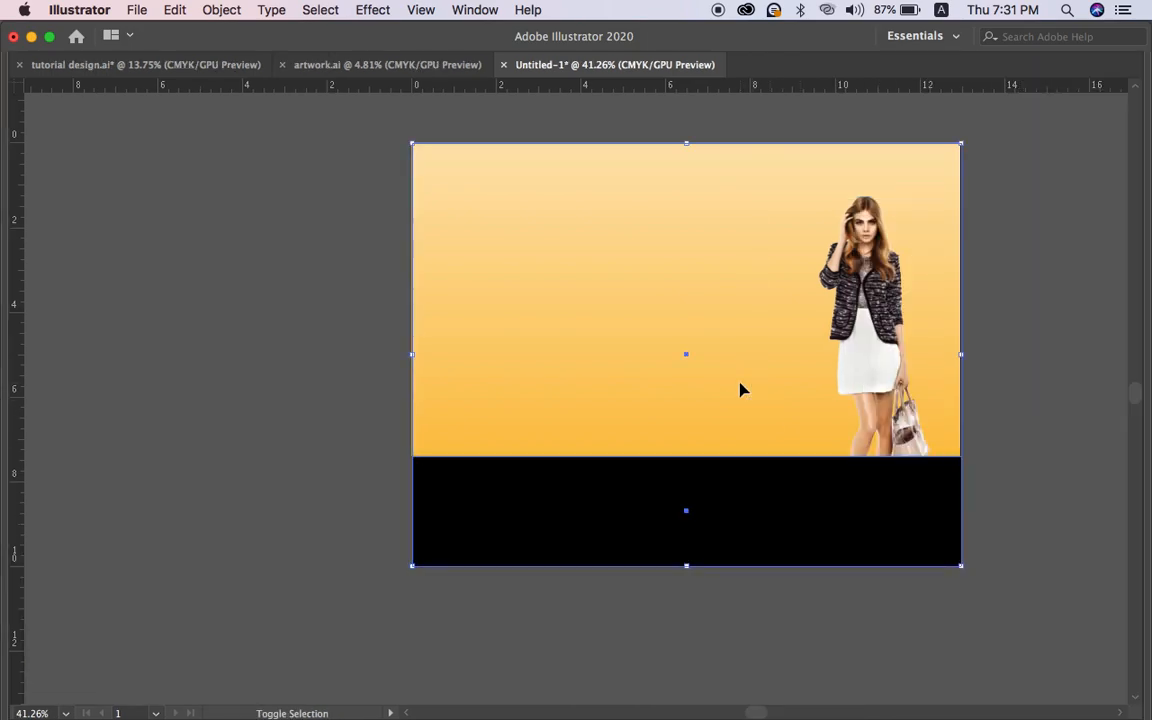
key("super+shift+bracketleft")
left_click(690, 606)
Step: Lighten the bottom band's fill to 50% black and clear the selection
left_click(802, 514)
left_click(730, 527)
key("Tab")
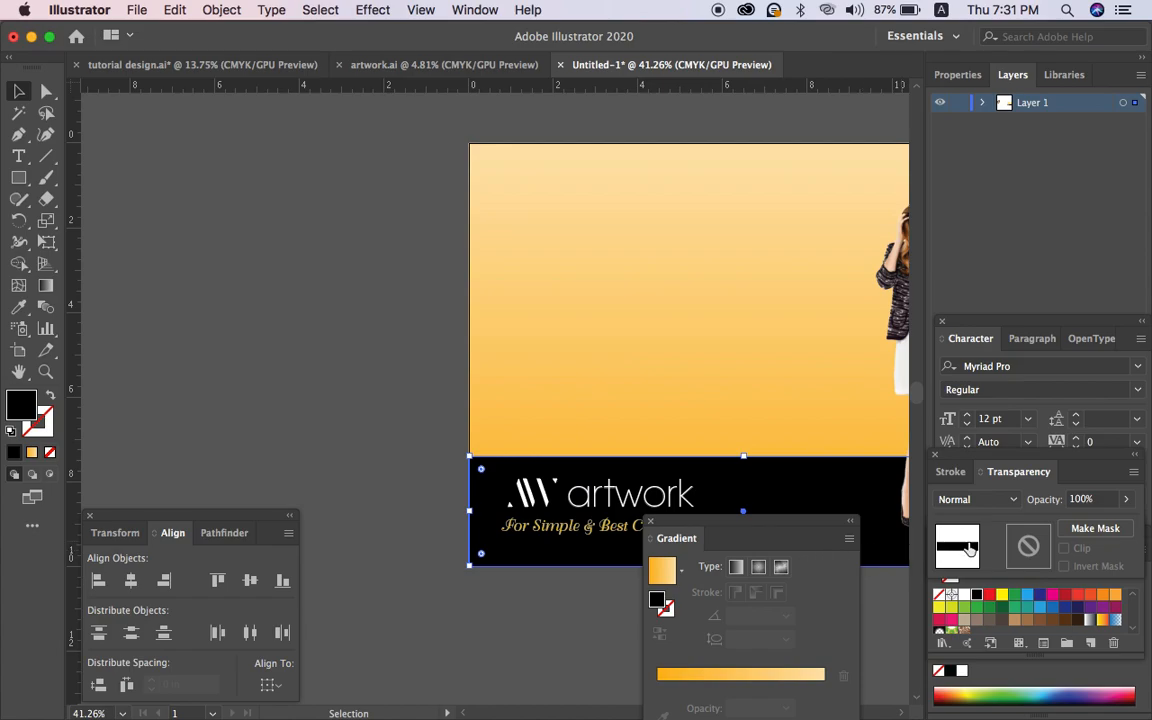
left_click(475, 10)
left_click(535, 348)
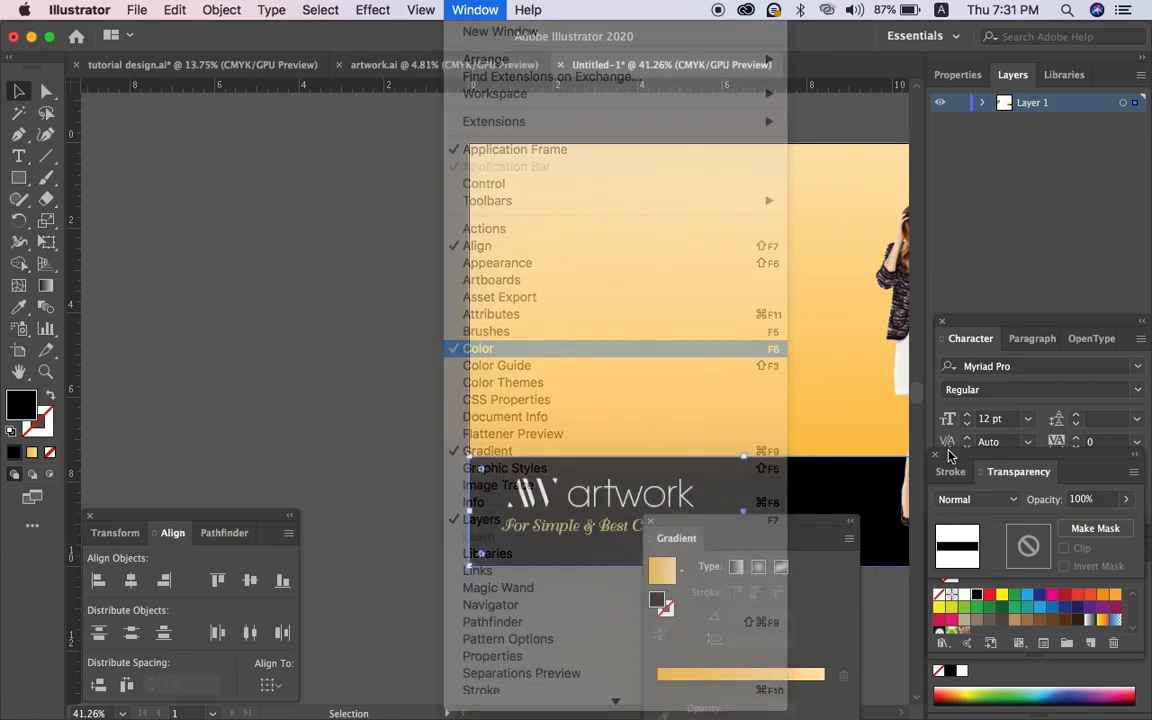
left_click(1041, 647)
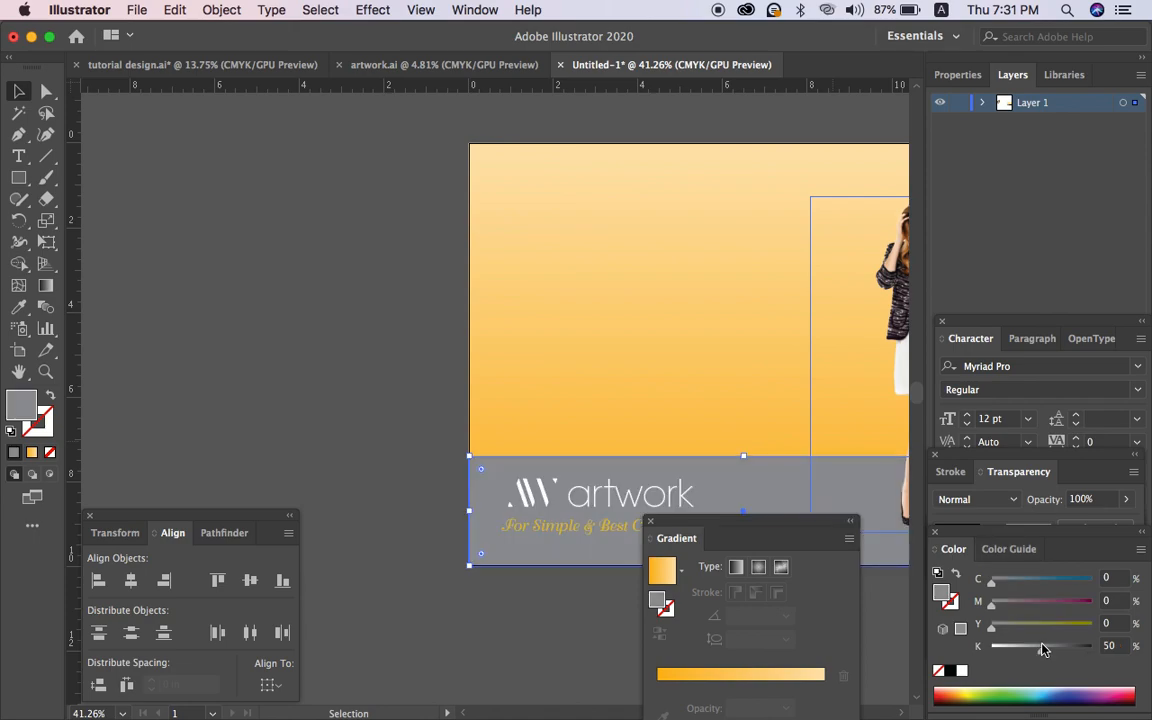
left_click(553, 612)
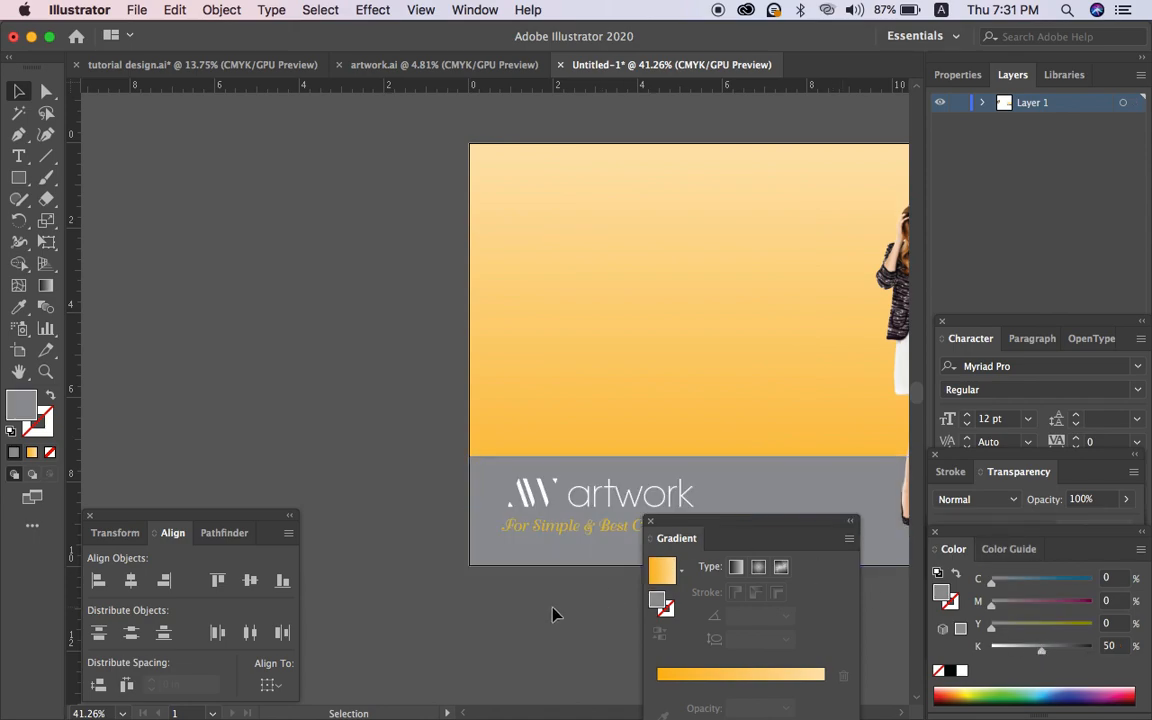
key("Tab")
Step: Recolor the "For Simple & Best Clothing" tagline bright yellow by removing the magenta from its fill
left_click(591, 537)
key("Tab")
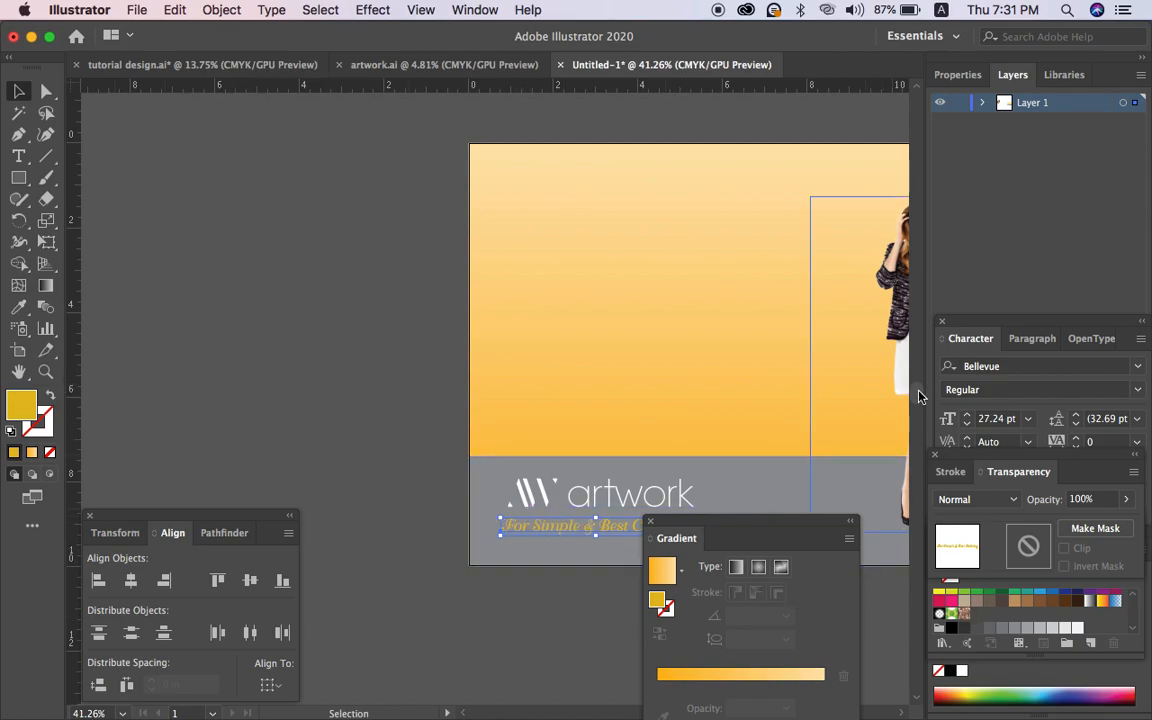
left_click(483, 8)
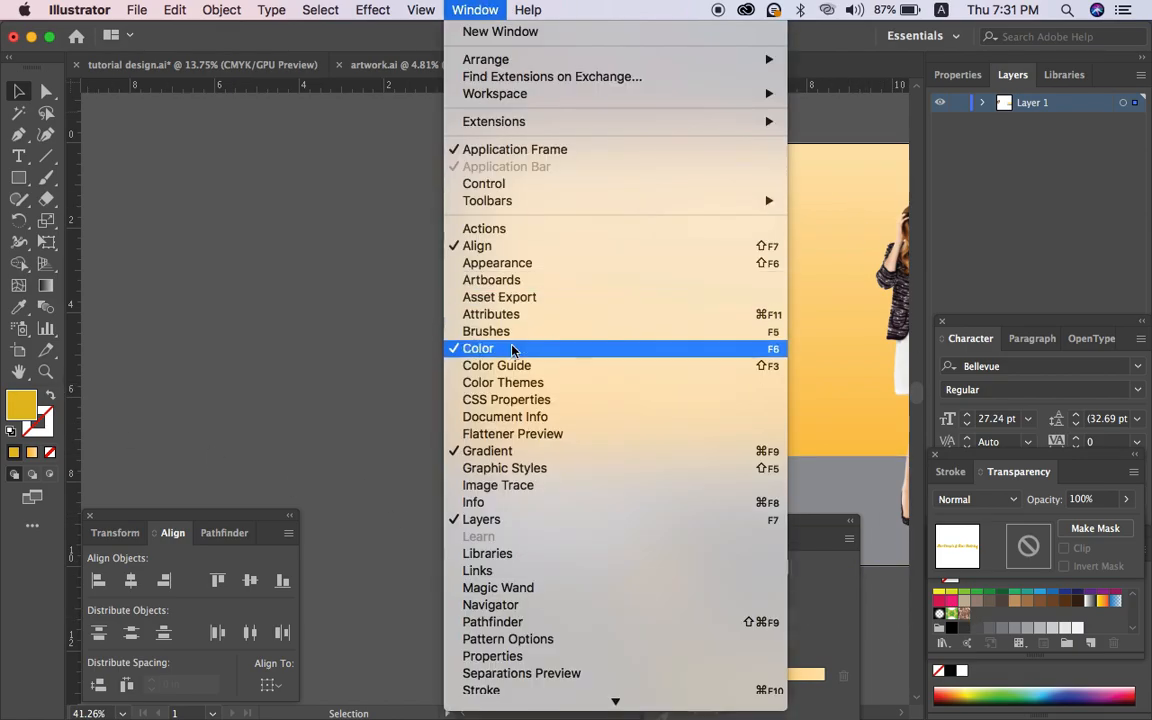
left_click(514, 345)
left_click_drag(1014, 604, 931, 588)
left_click(512, 608)
key("Tab")
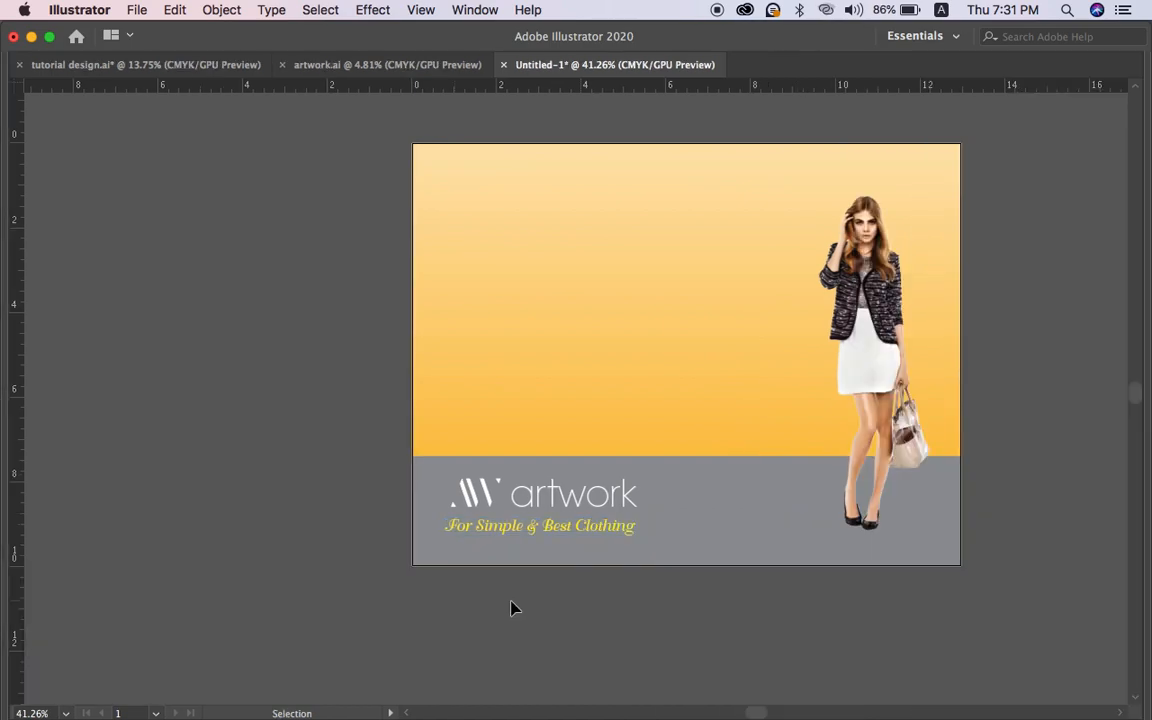
Step: Nudge the logo and tagline together slightly upward within the grey band and clear the selection
scroll(530, 666, "down", 2)
left_click(670, 568)
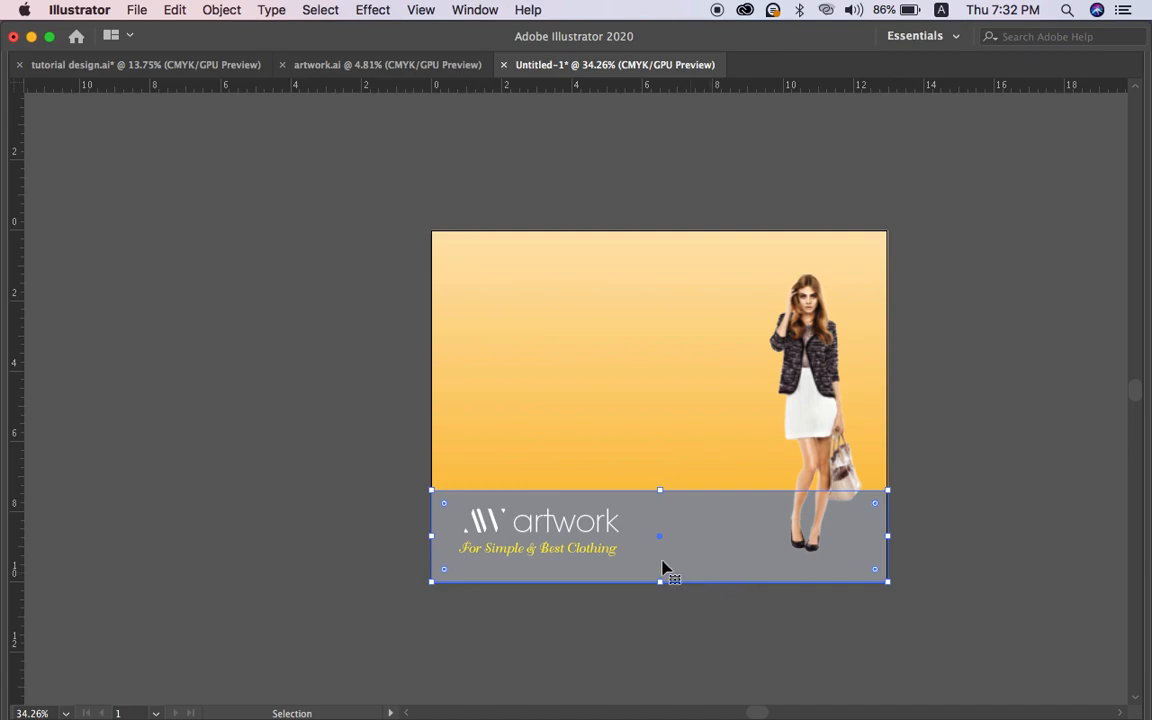
left_click(603, 550)
left_click(604, 527, "shift")
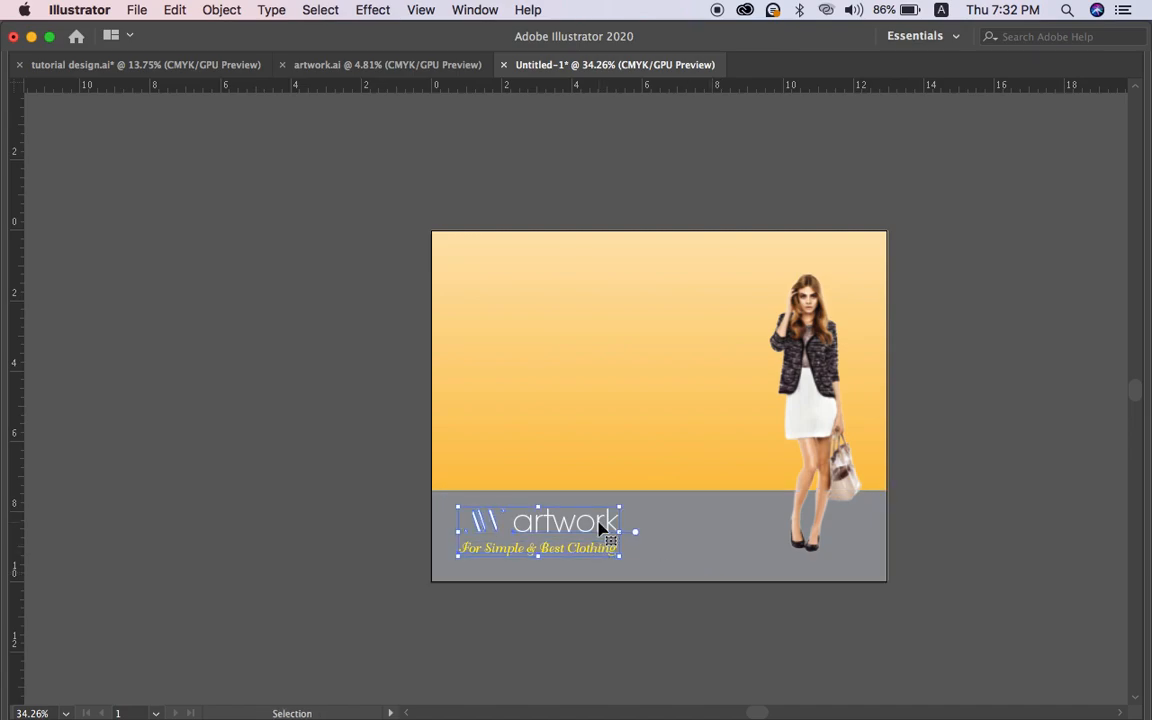
key("shift+Up")
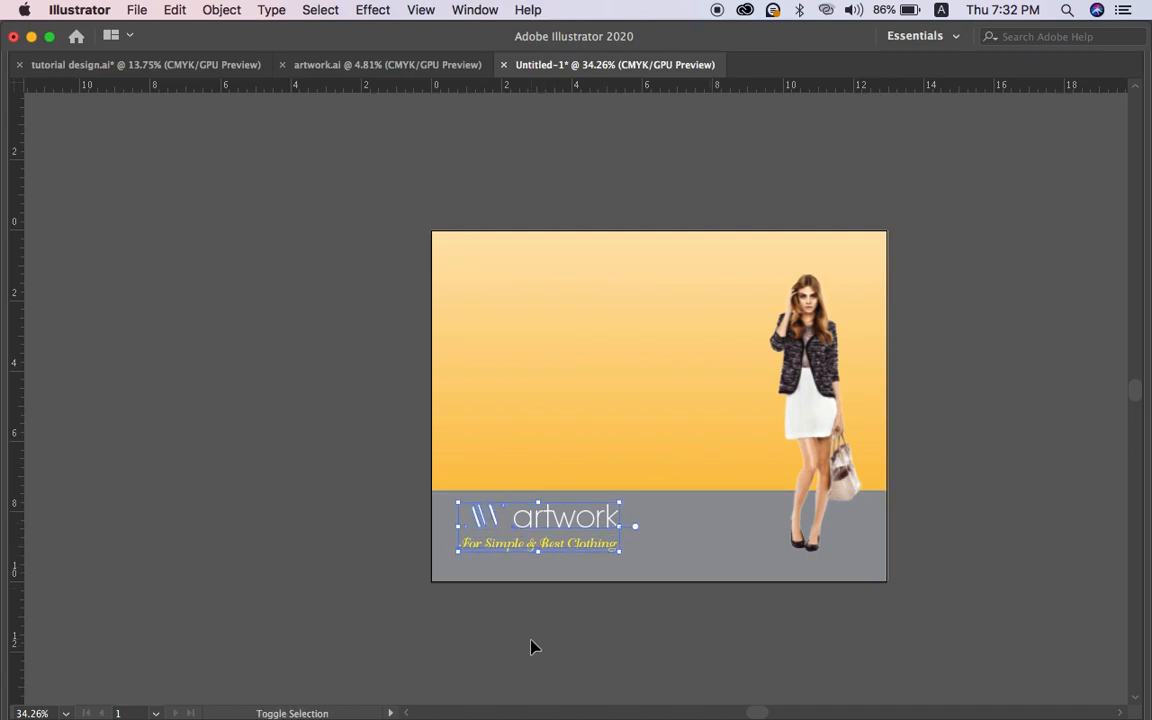
left_click(567, 650)
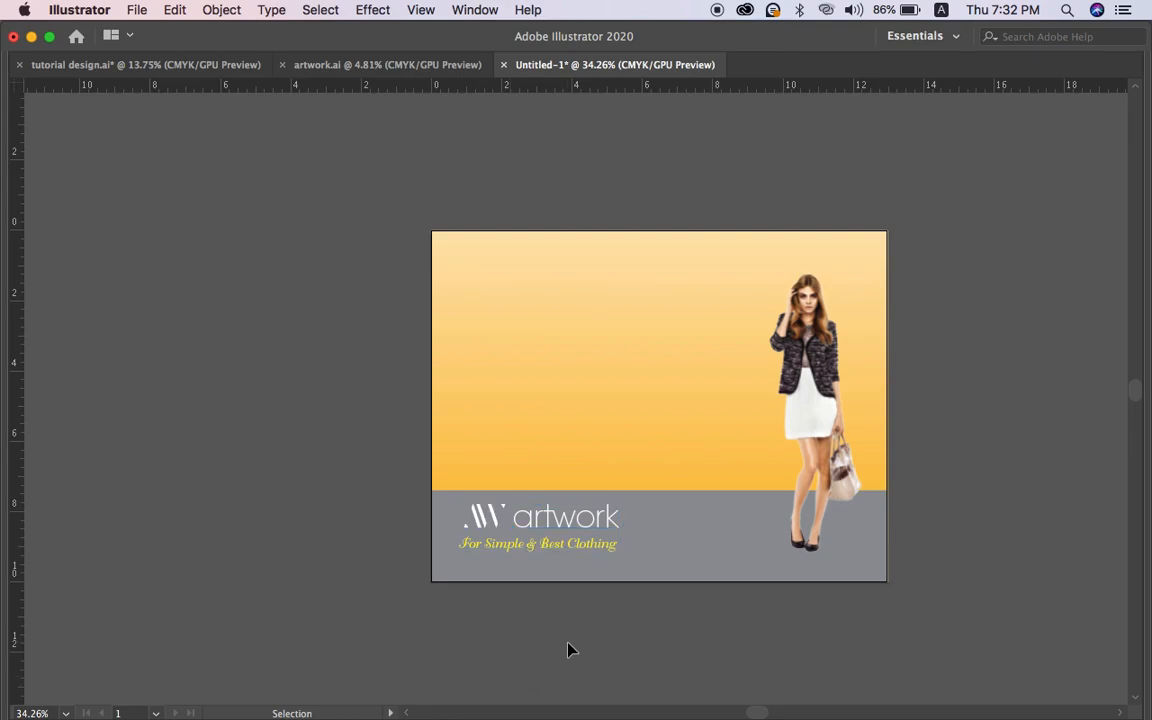
Step: Move the white "fashion" text with its double arrow from the pasteboard onto the banner's upper area
scroll(567, 650, "left", 10)
scroll(567, 650, "down", 4)
scroll(567, 645, "down", 1)
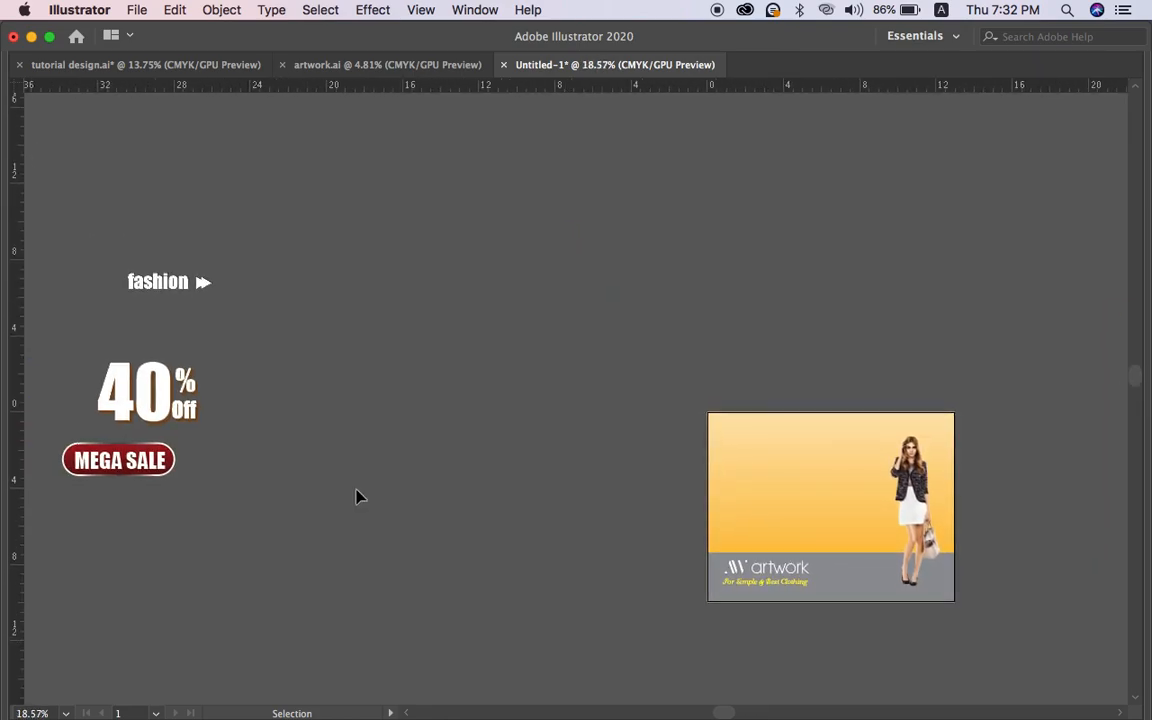
left_click(206, 281)
left_click_drag(193, 290, 768, 461)
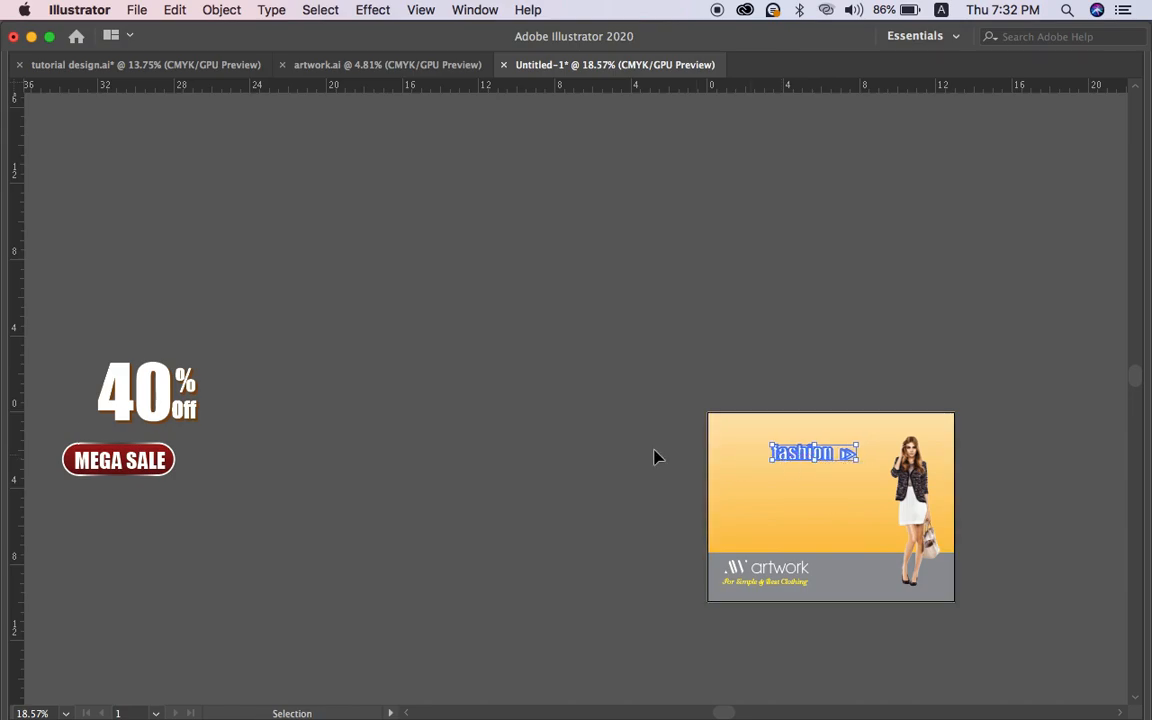
scroll(689, 514, "up", 3)
scroll(746, 509, "right", 3)
scroll(746, 509, "down", 1)
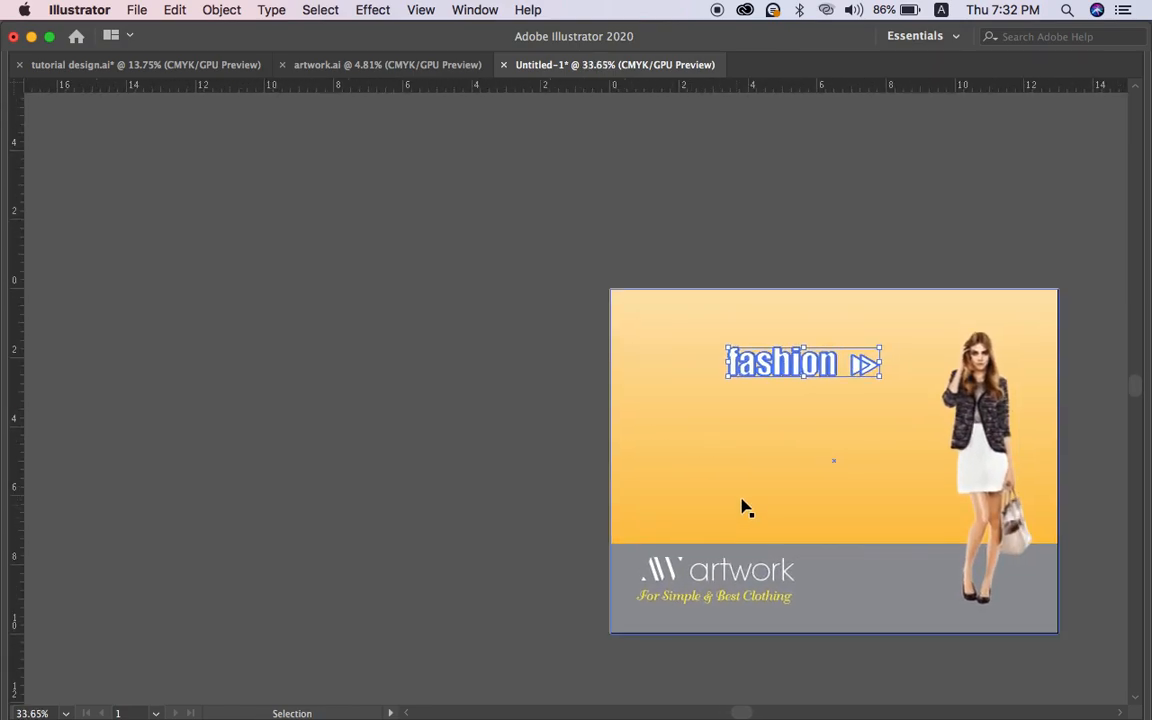
Step: Enlarge the "fashion" text and double arrow slightly, nudge them up toward the banner's top edge, and clear the selection
left_click_drag(726, 378, 697, 396)
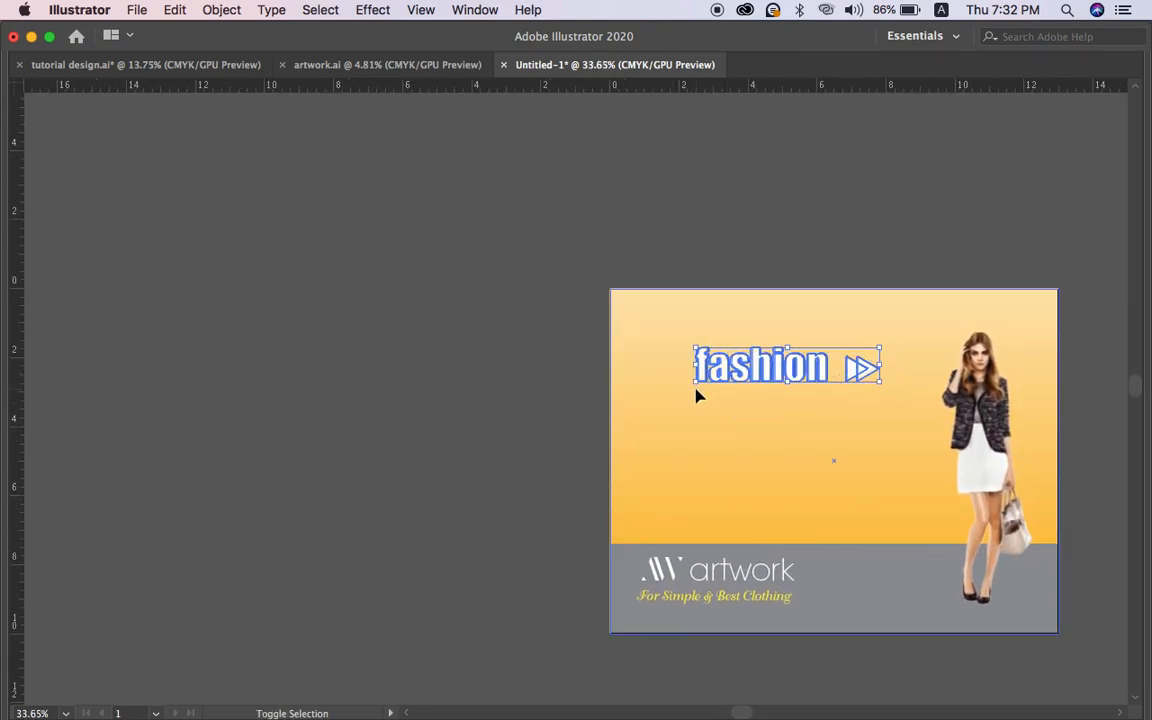
key("shift+Up")
key("shift+Up")
key("shift+Up")
key("shift+Up")
key("shift+Up")
key("shift+Up")
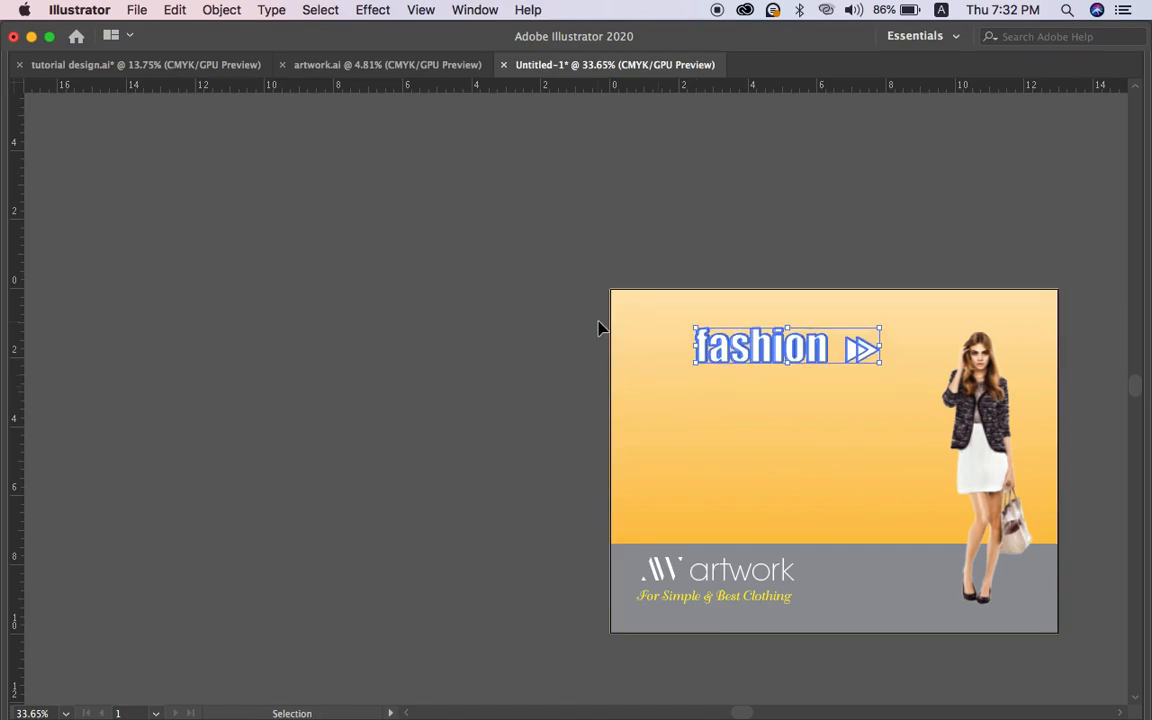
left_click(600, 326)
Step: Recolor the "fashion" lettering with CMYK Magenta lightened to 72% magenta, and clear the selection
left_click(757, 357)
scroll(757, 357, "up", 3)
key("Tab")
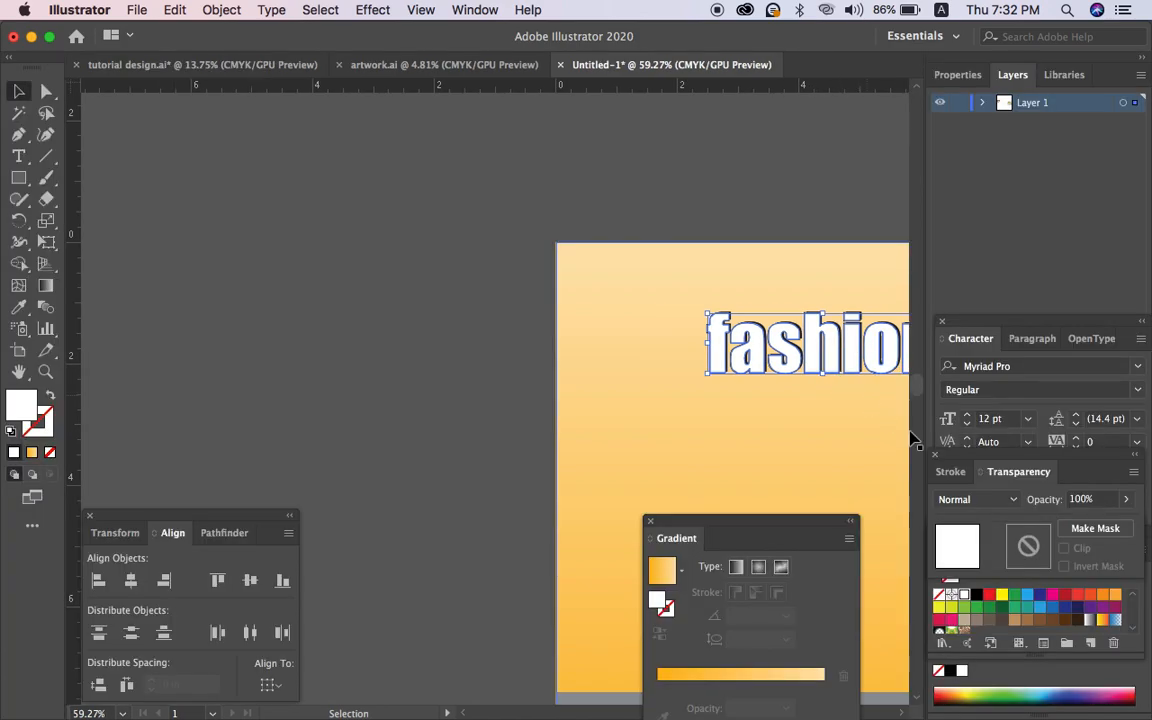
left_click(1052, 600)
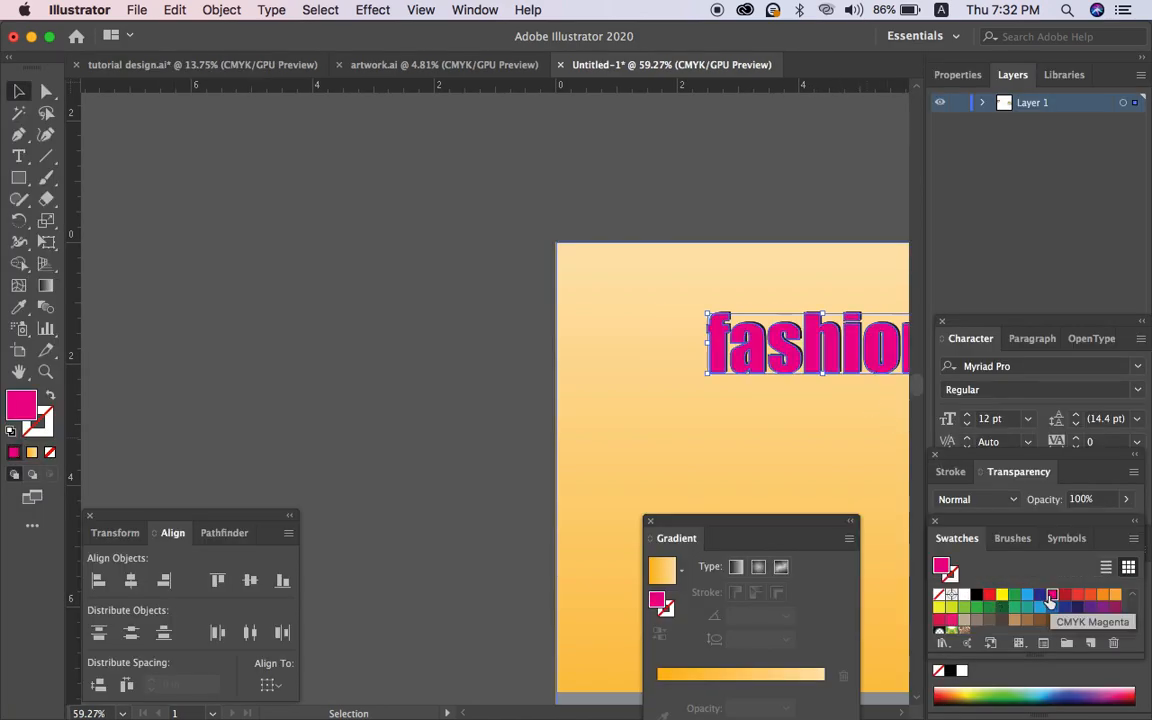
left_click(474, 9)
left_click(430, 345)
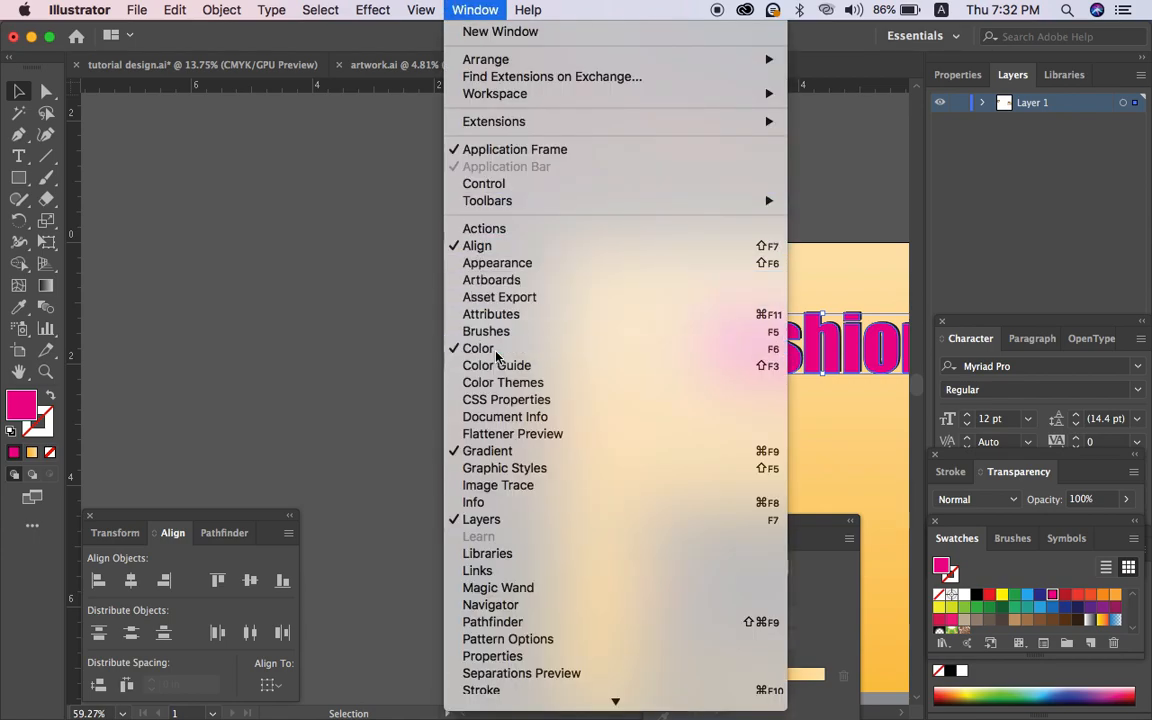
left_click_drag(1030, 600, 1065, 605)
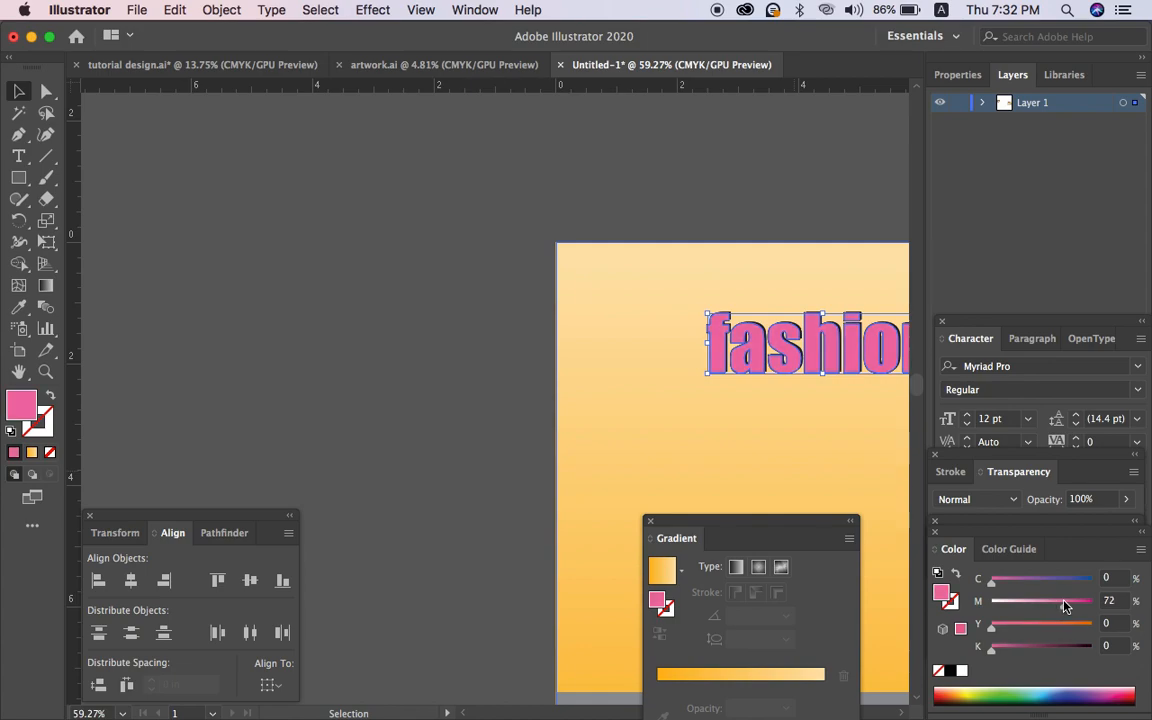
left_click(514, 444)
key("Tab")
scroll(514, 444, "up", 5)
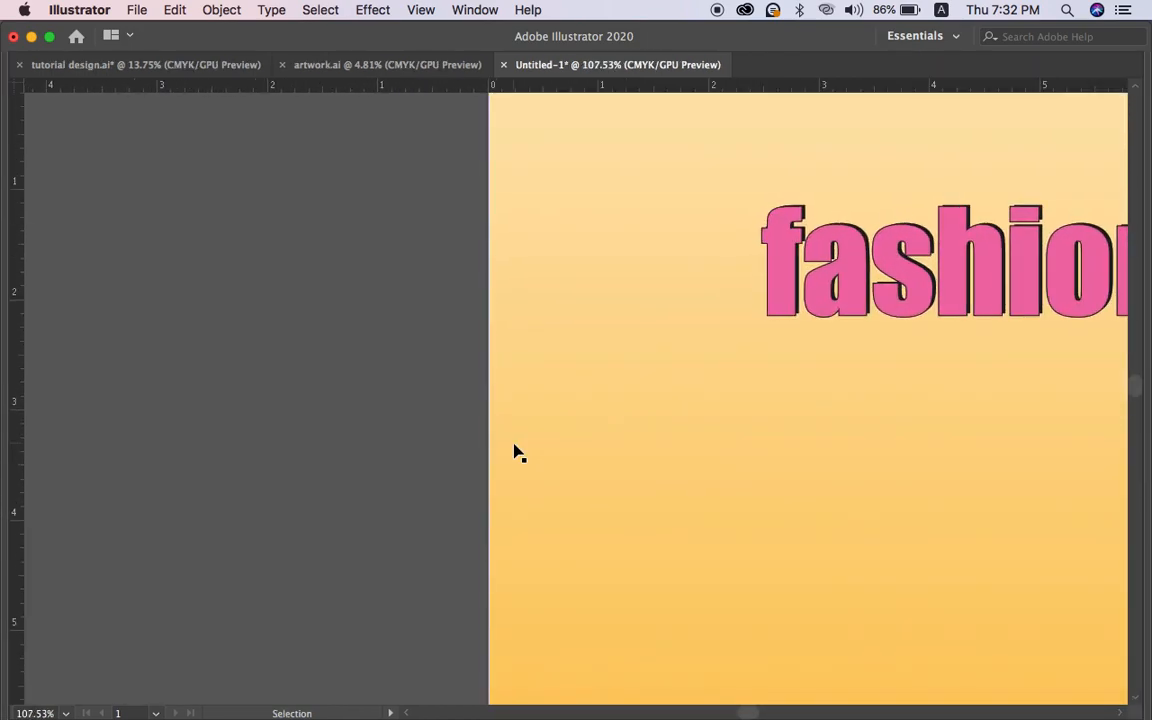
Step: Match the white double arrow's fill to the pink "fashion" lettering with the Eyedropper and clear the selection
scroll(514, 444, "right", 5)
left_click(992, 316)
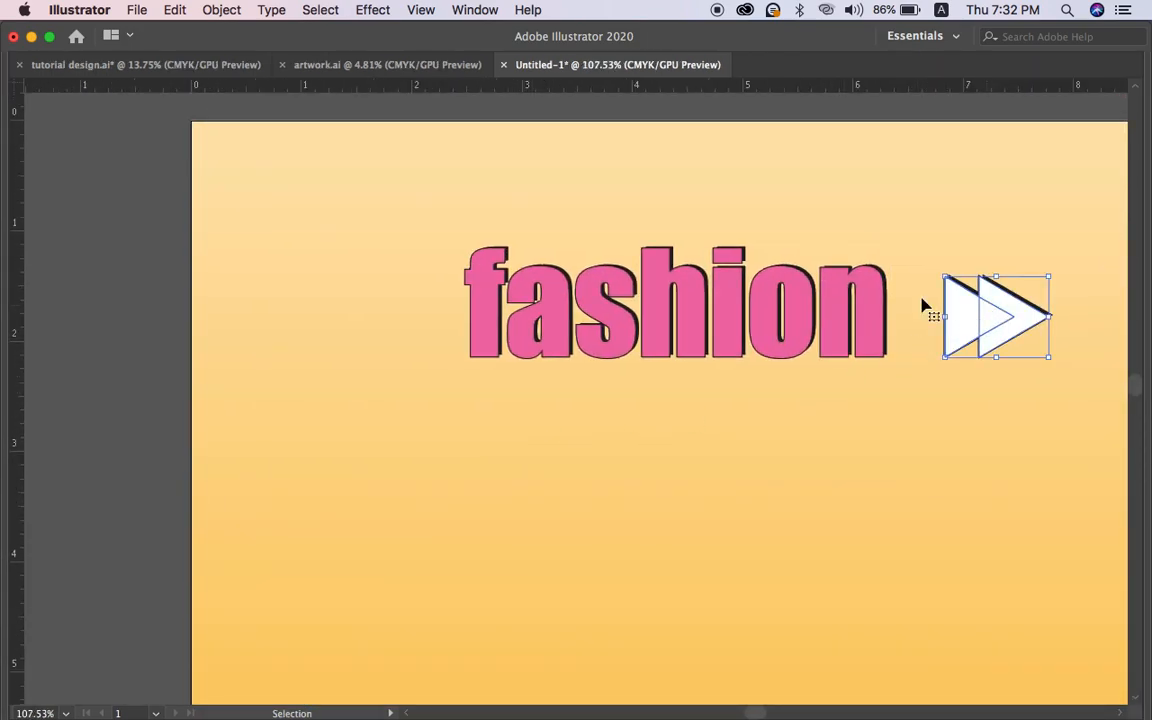
key("Tab")
left_click(18, 307)
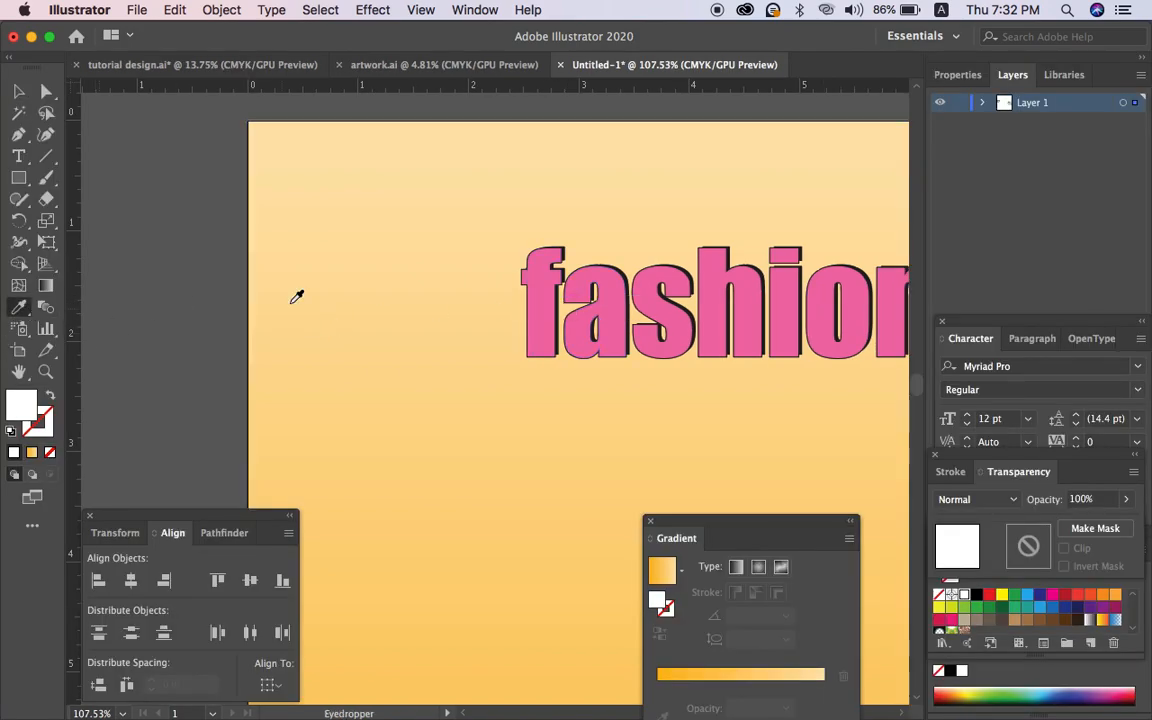
left_click(613, 283)
key("v")
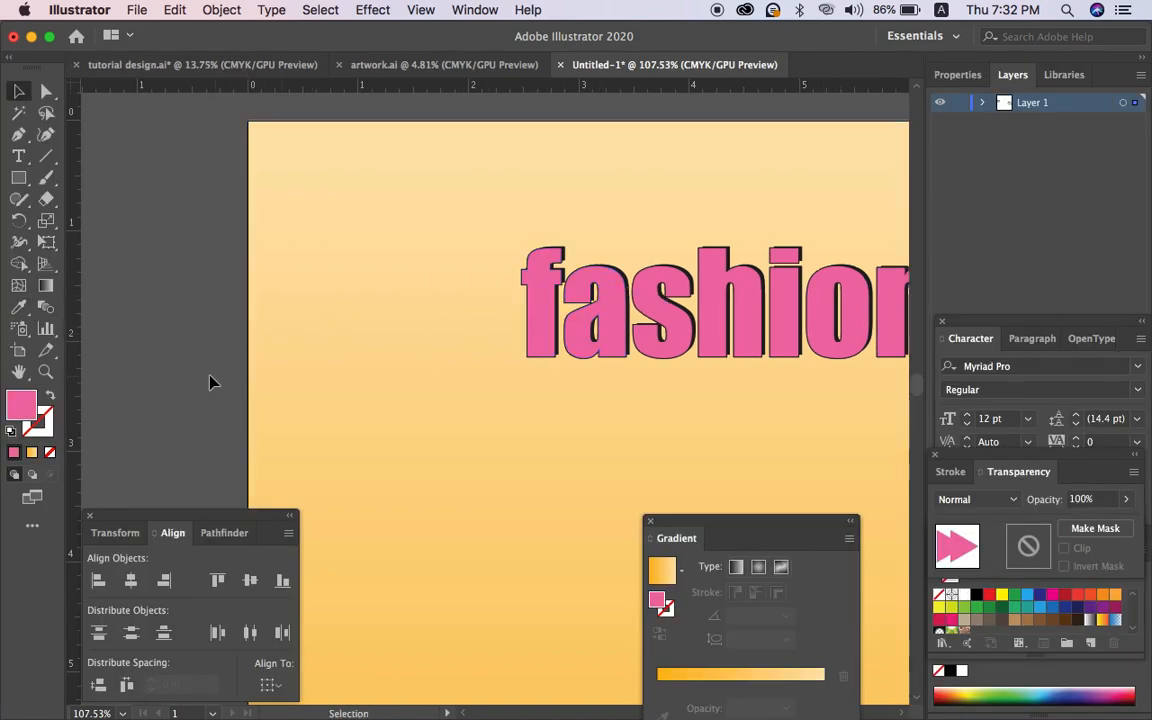
left_click(184, 386)
scroll(190, 388, "down", 3)
key("Tab")
scroll(186, 387, "down", 3)
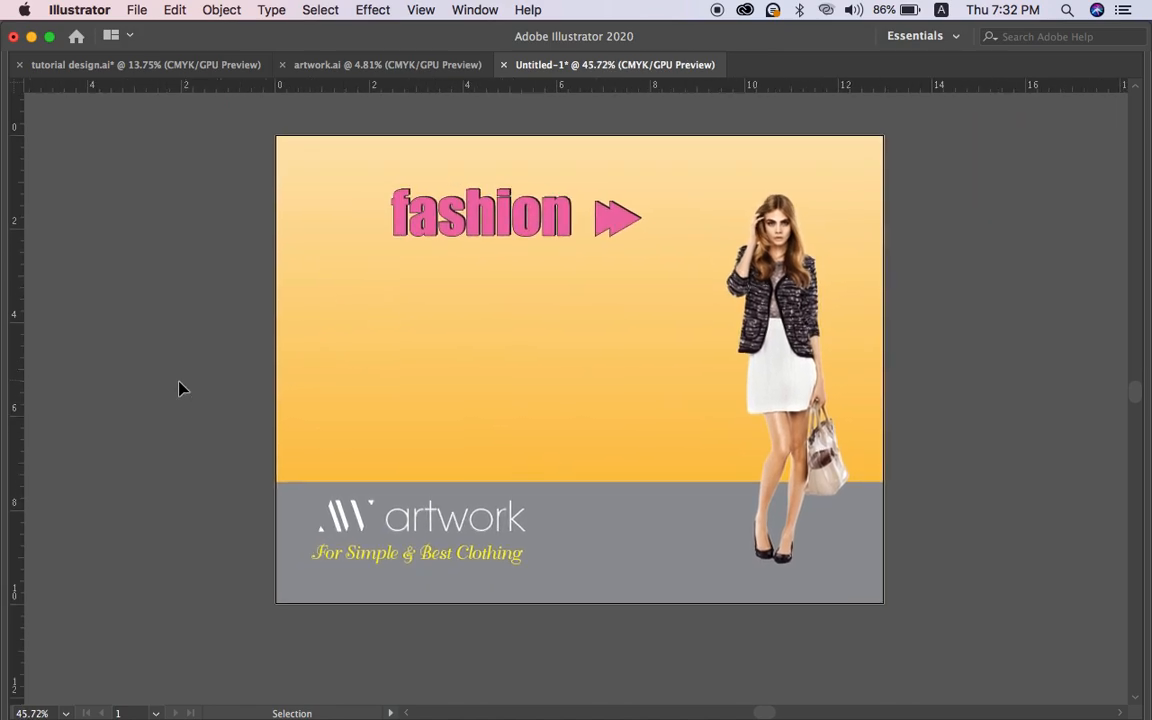
Step: Move the MEGA SALE badge from the pasteboard onto the banner, just above the grey band
scroll(240, 396, "down", 2)
scroll(224, 404, "left", 10)
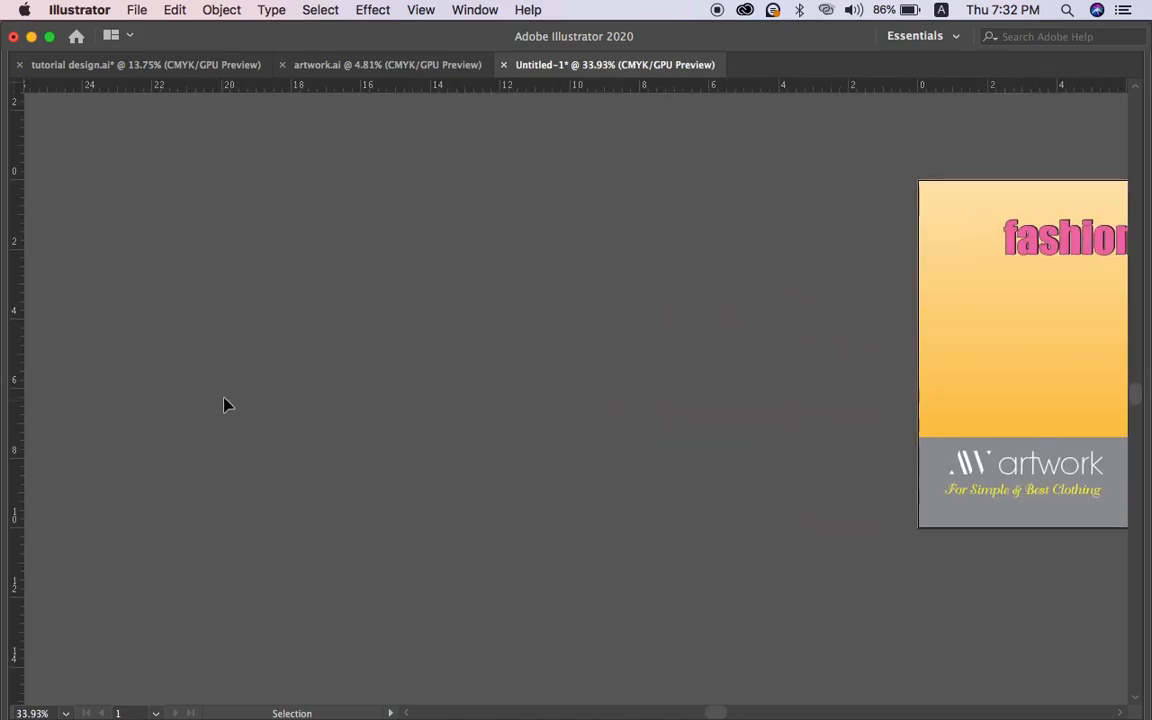
left_click_drag(280, 330, 672, 366)
scroll(645, 365, "right", 5)
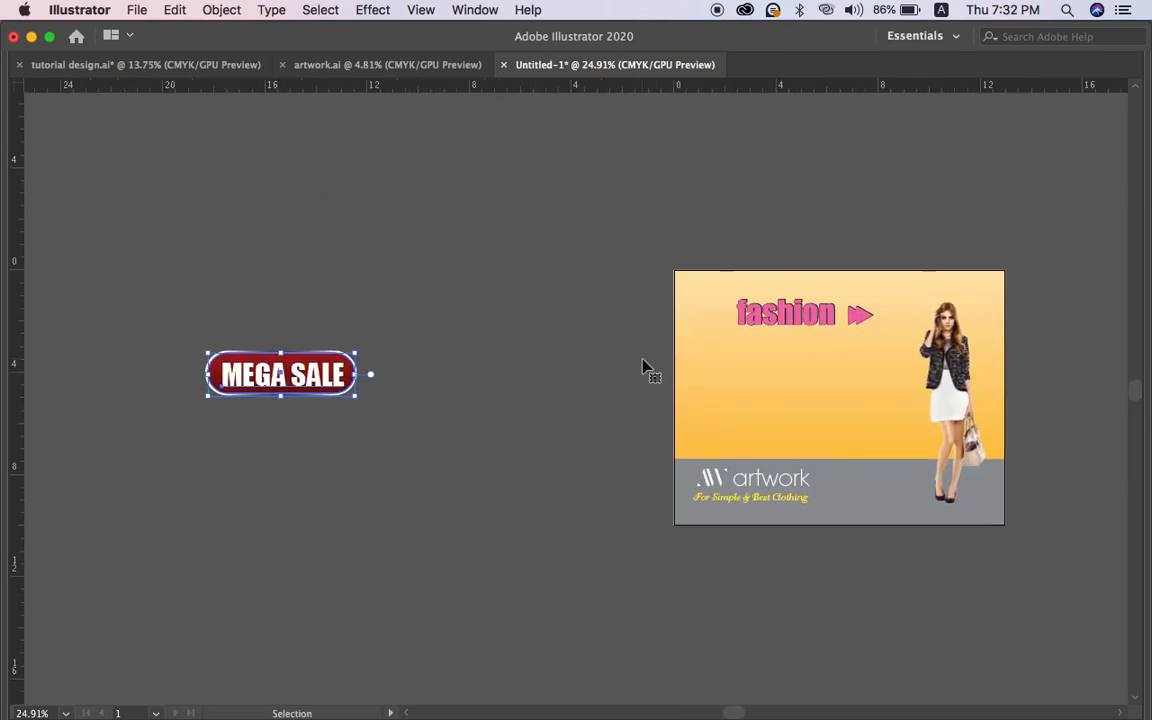
left_click_drag(357, 380, 847, 421)
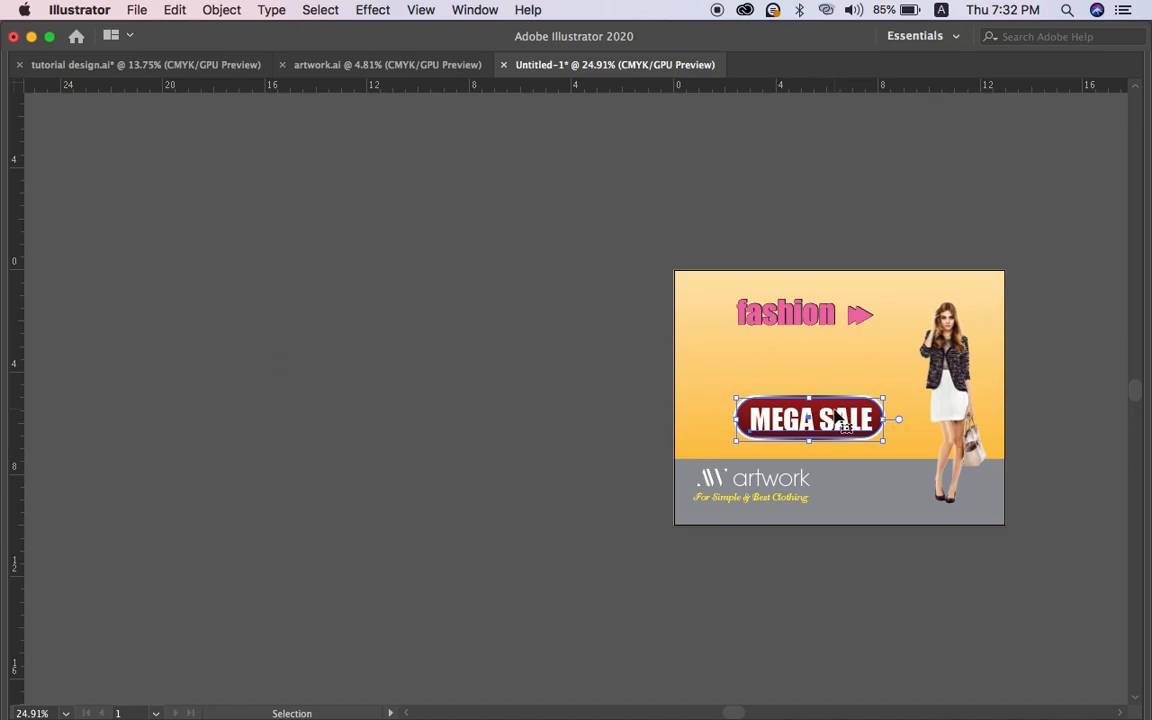
Step: Lock the banner's background artwork and select all parts of the MEGA SALE badge
left_click(816, 416, "shift")
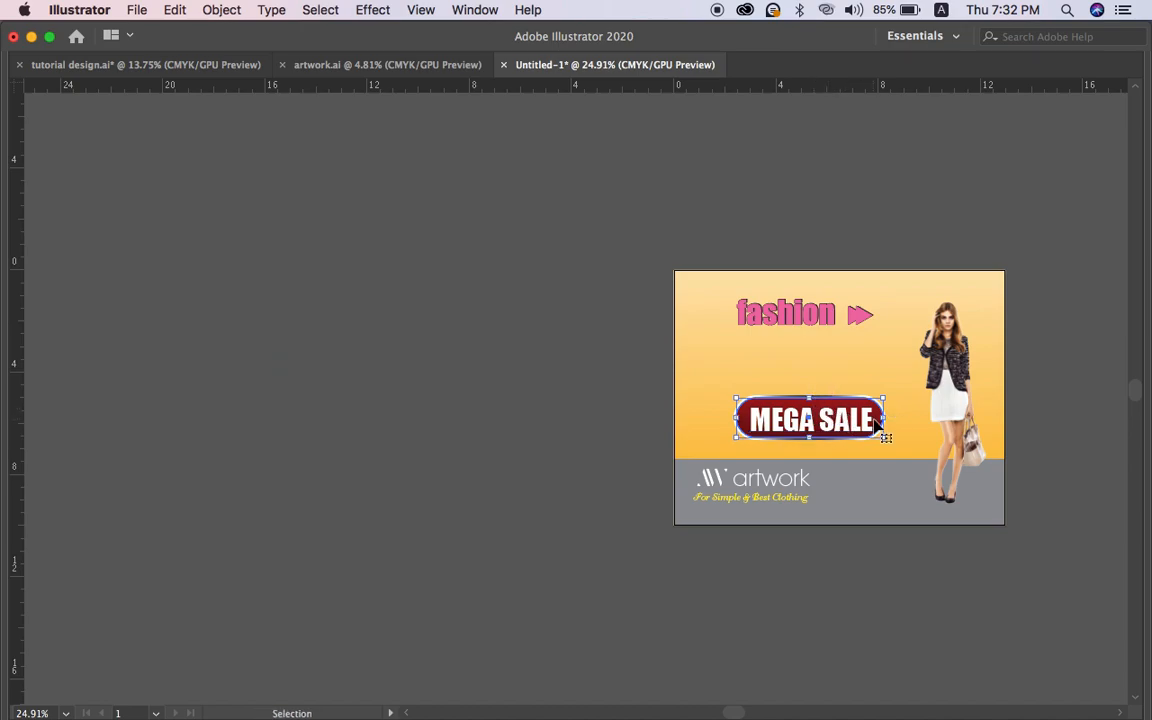
left_click(874, 355)
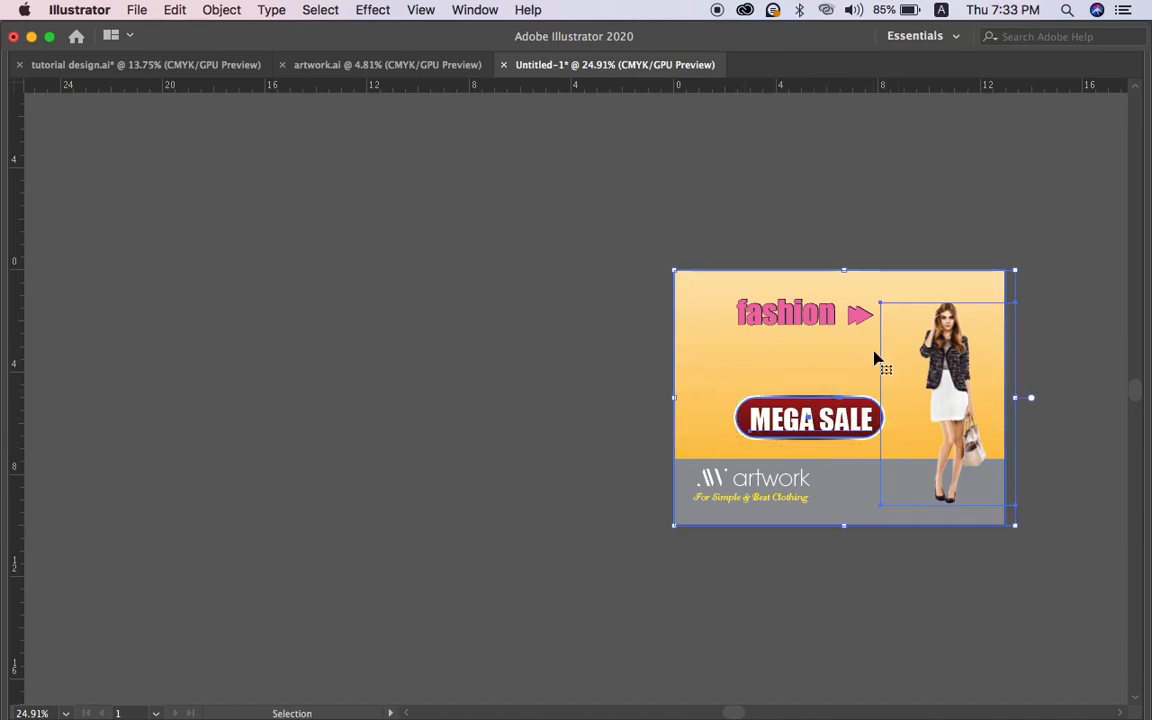
left_click(1029, 389)
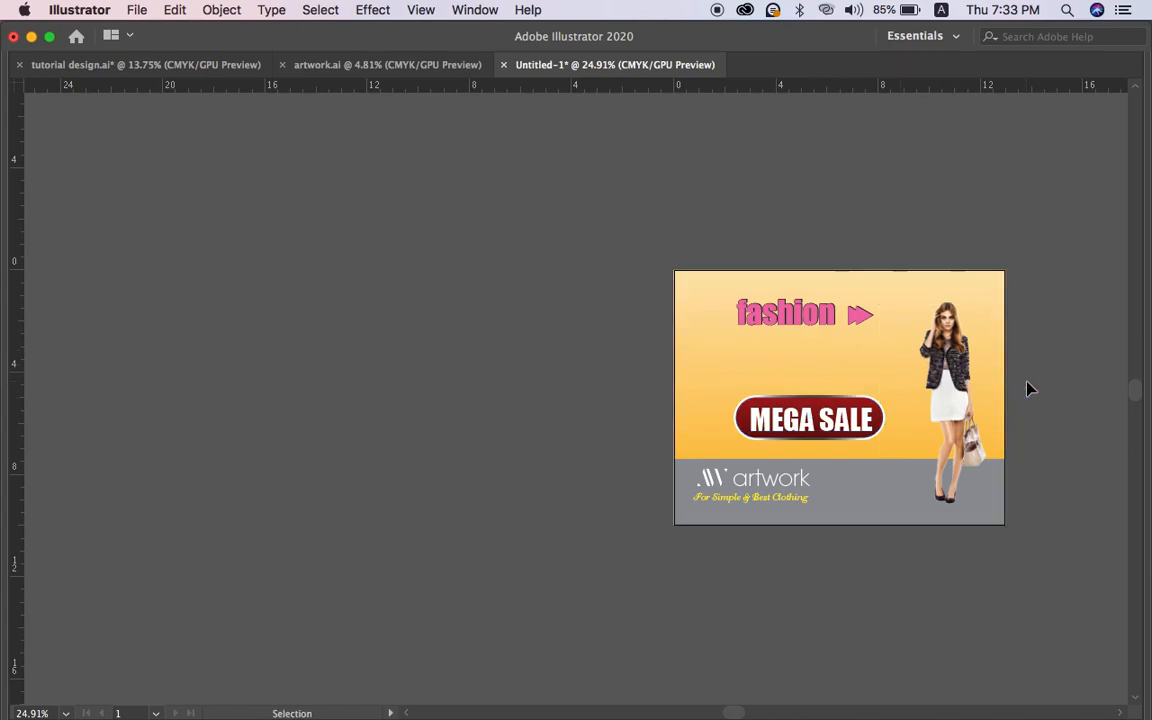
key("super+2")
left_click_drag(708, 396, 867, 372)
key("super+z")
key("super+2")
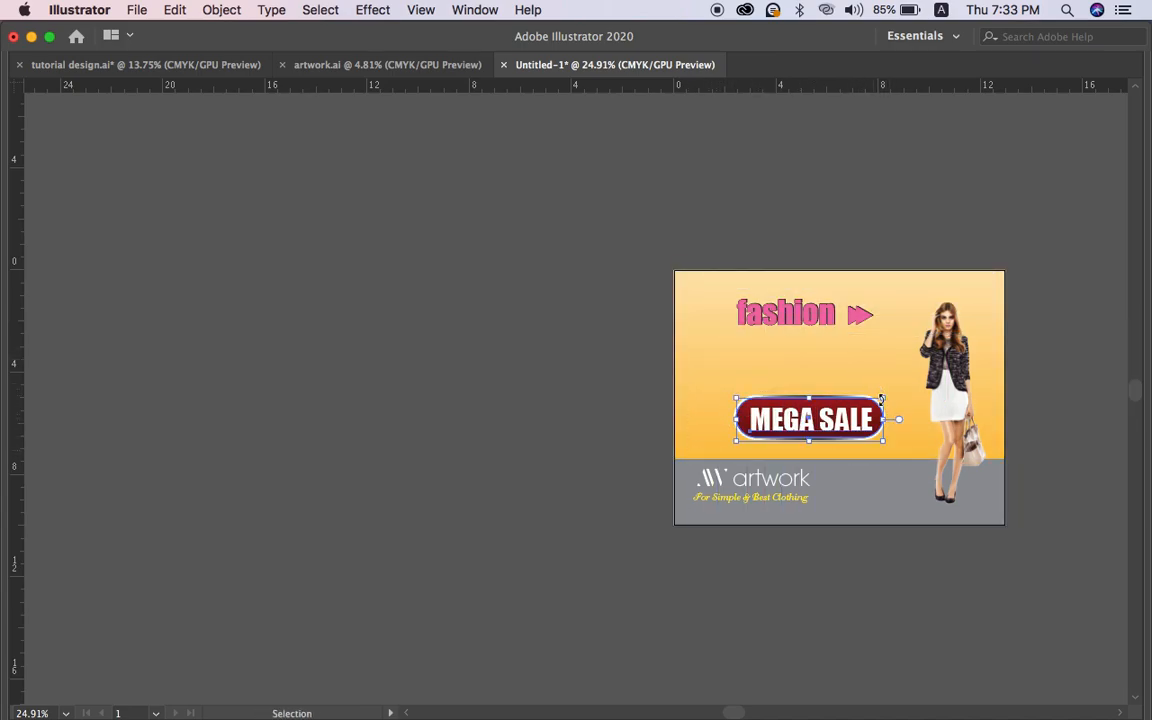
Step: Scale the MEGA SALE badge down slightly, nudge it right and down, and clear the selection
left_click_drag(884, 425, 857, 422)
key("shift+Right")
key("shift+Right")
key("shift+Down")
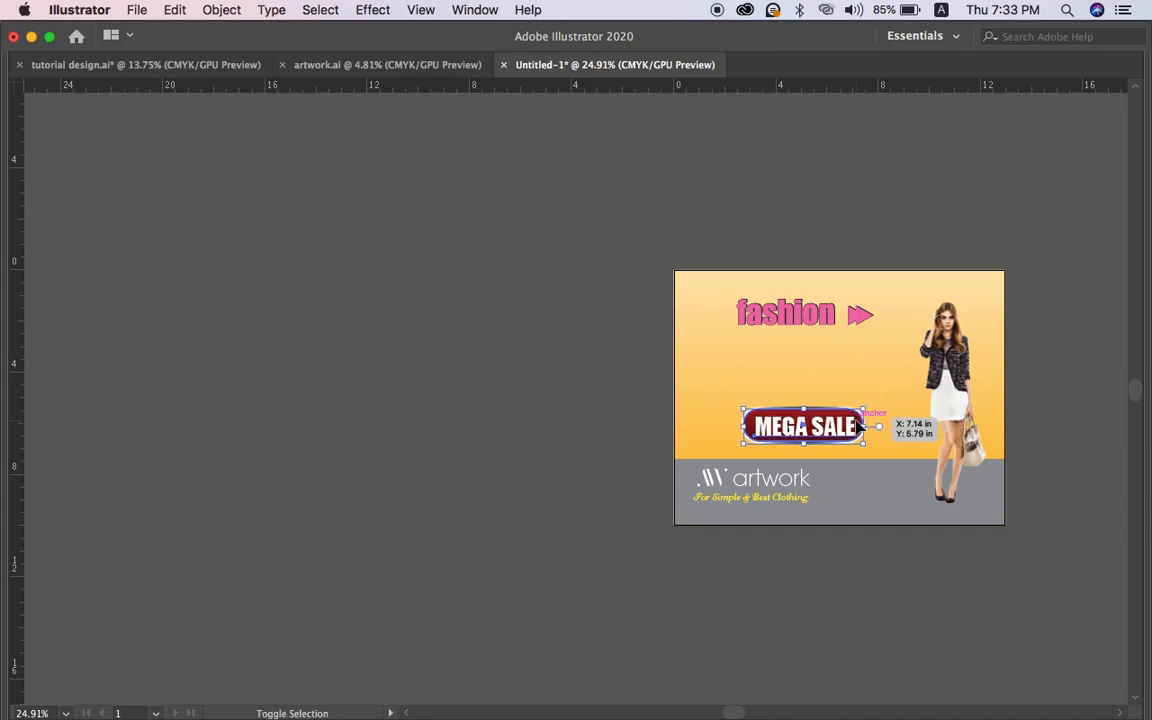
left_click(480, 410)
Step: Move the "40% Off" graphic from the pasteboard onto the banner above the MEGA SALE badge
scroll(480, 410, "down", 2)
scroll(480, 414, "down", 1)
scroll(480, 414, "left", 5)
left_click_drag(435, 318, 1003, 373)
scroll(939, 370, "up", 4)
scroll(939, 370, "right", 5)
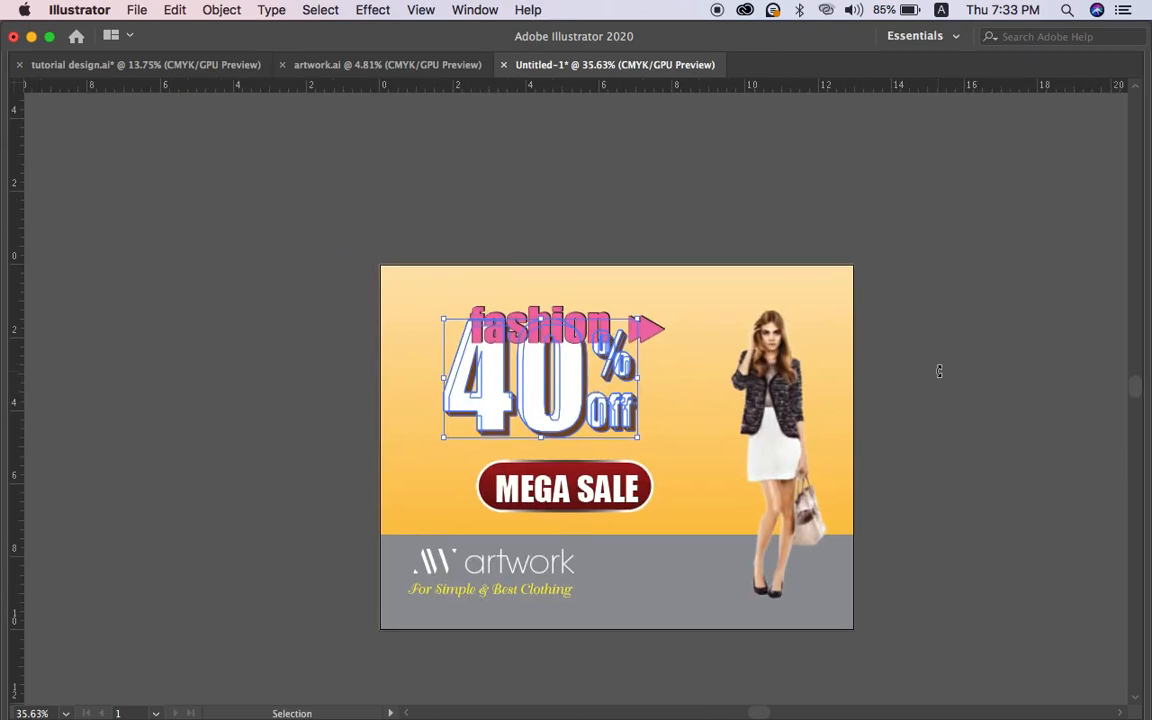
Step: Scale the "40% Off" graphic down slightly and nudge it down and left above the badge
left_click_drag(447, 322, 500, 367)
key("shift+Down")
key("shift+Left")
key("shift+Left")
Step: Cut the "40% Off" graphic out of the way and delete the "fashion" text with its double arrow
left_click_drag(622, 401, 660, 352)
key("Delete")
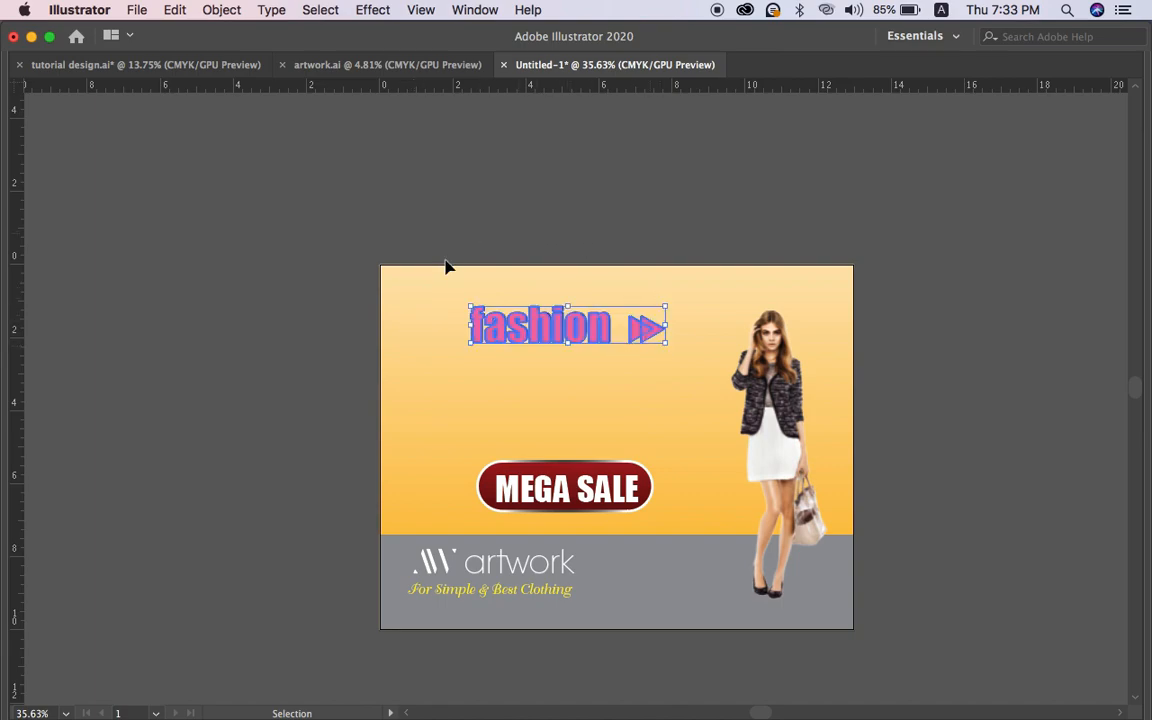
left_click_drag(569, 341, 571, 328)
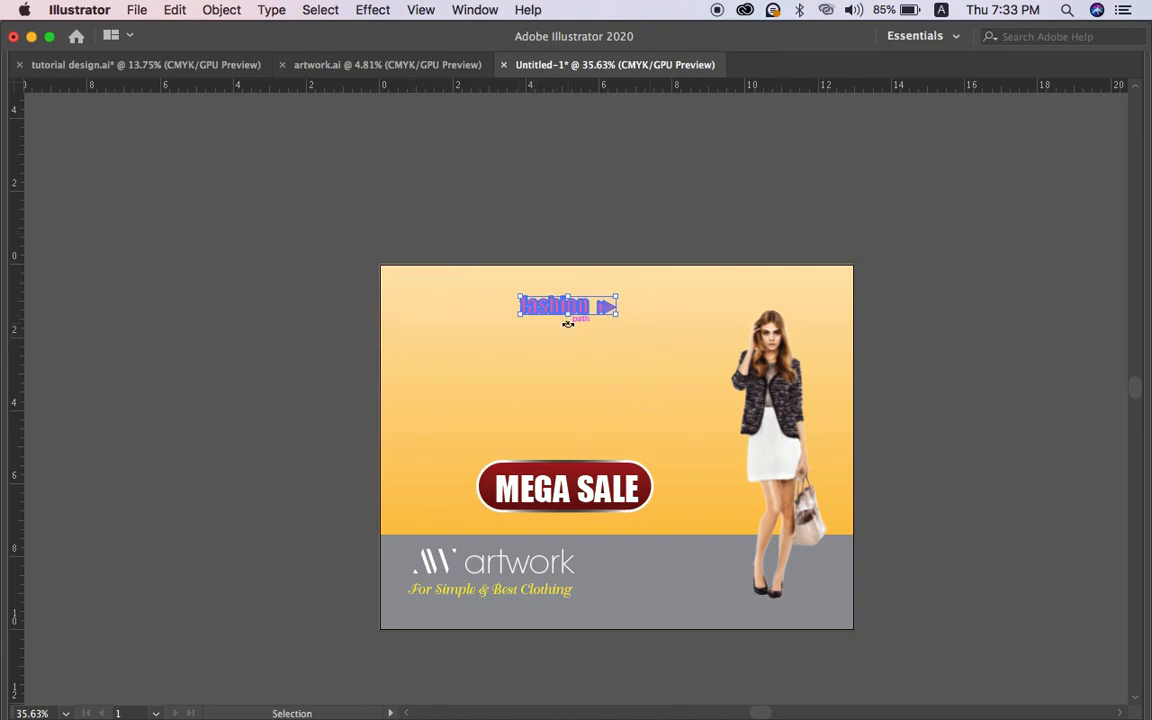
key("Delete")
Step: Paste the "40% Off" graphic back above the MEGA SALE badge, nudge it up and right, and clear the selection
key("super+v")
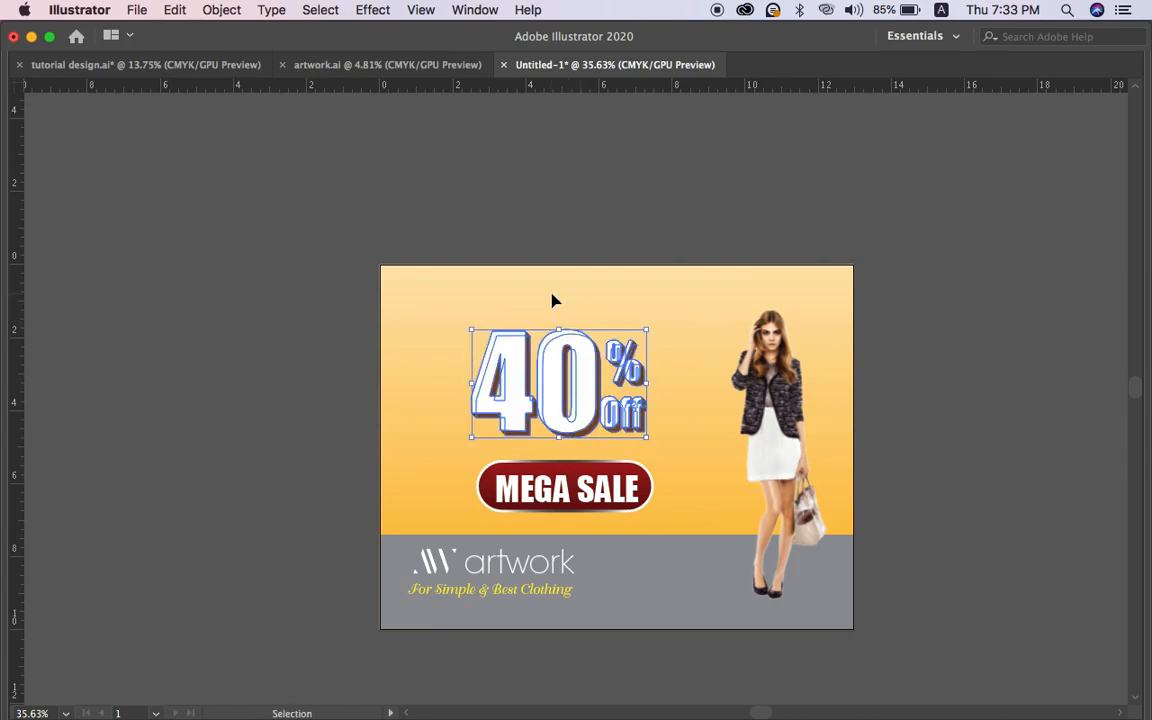
key("shift+Up")
key("shift+Right")
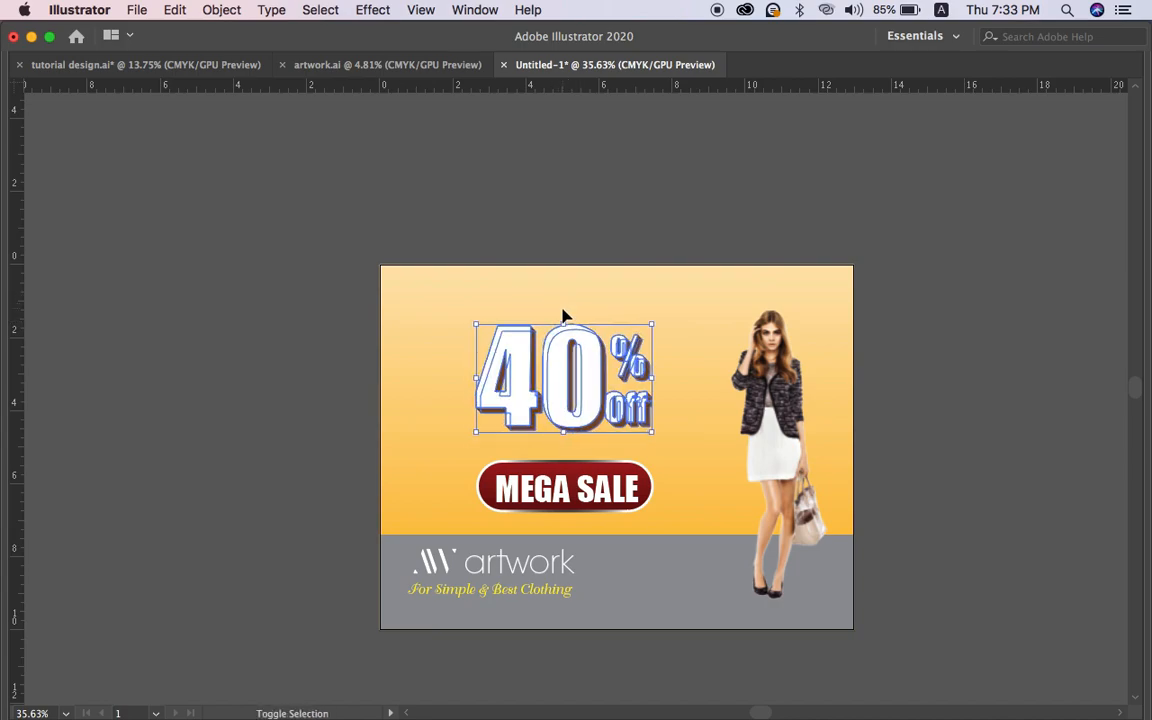
left_click(581, 200)
Step: Fill the white front face of the "40% Off" lettering with red
scroll(635, 296, "up", 5)
left_click(594, 406)
key("Tab")
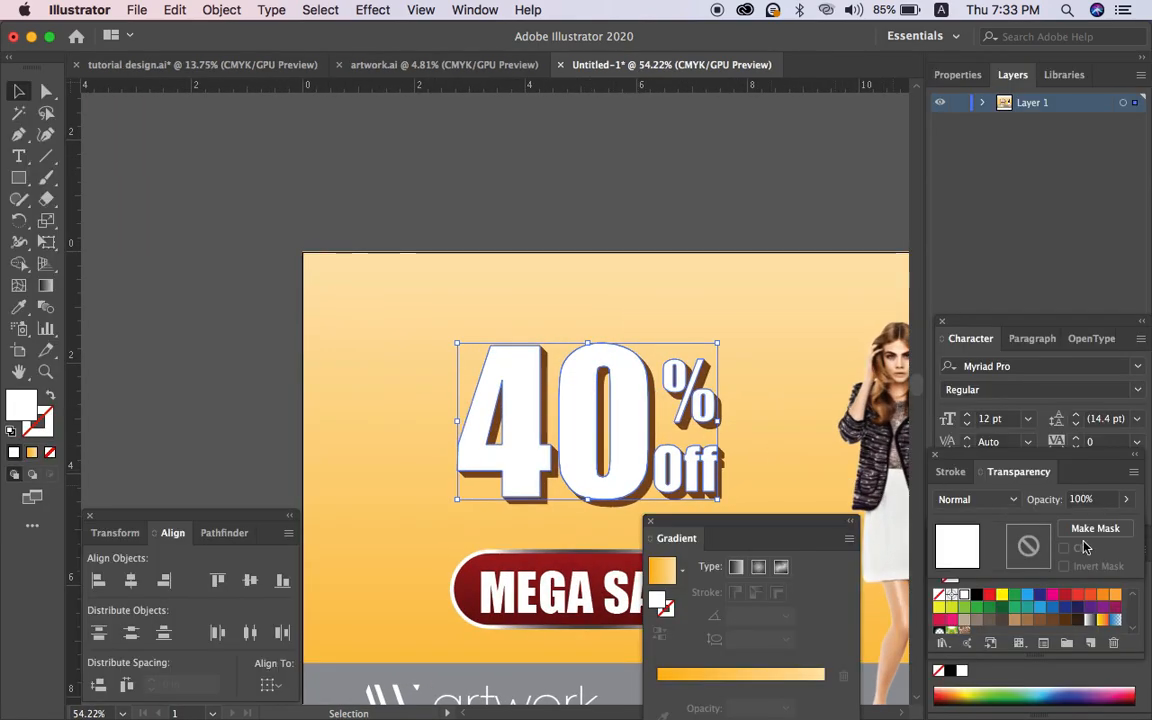
left_click(988, 596)
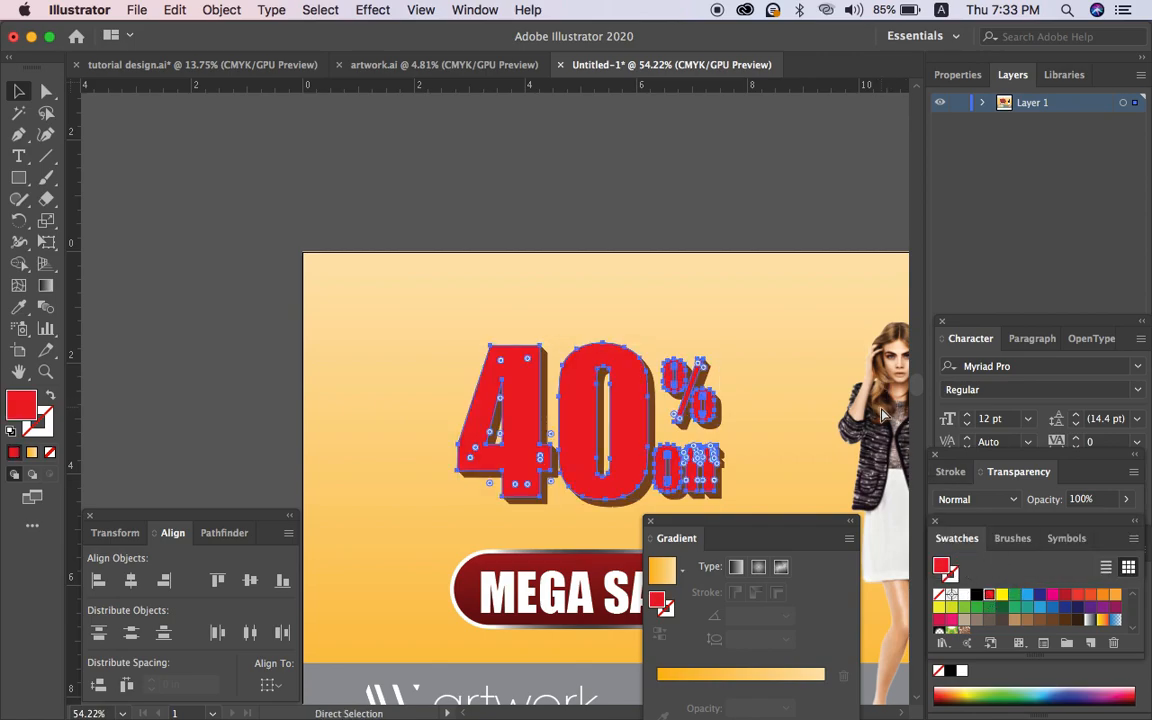
Step: Cut the red face, recolor the brown "40% Off" extrusion red darkened with black, and restore the face in front
key("super+x")
left_click(615, 478)
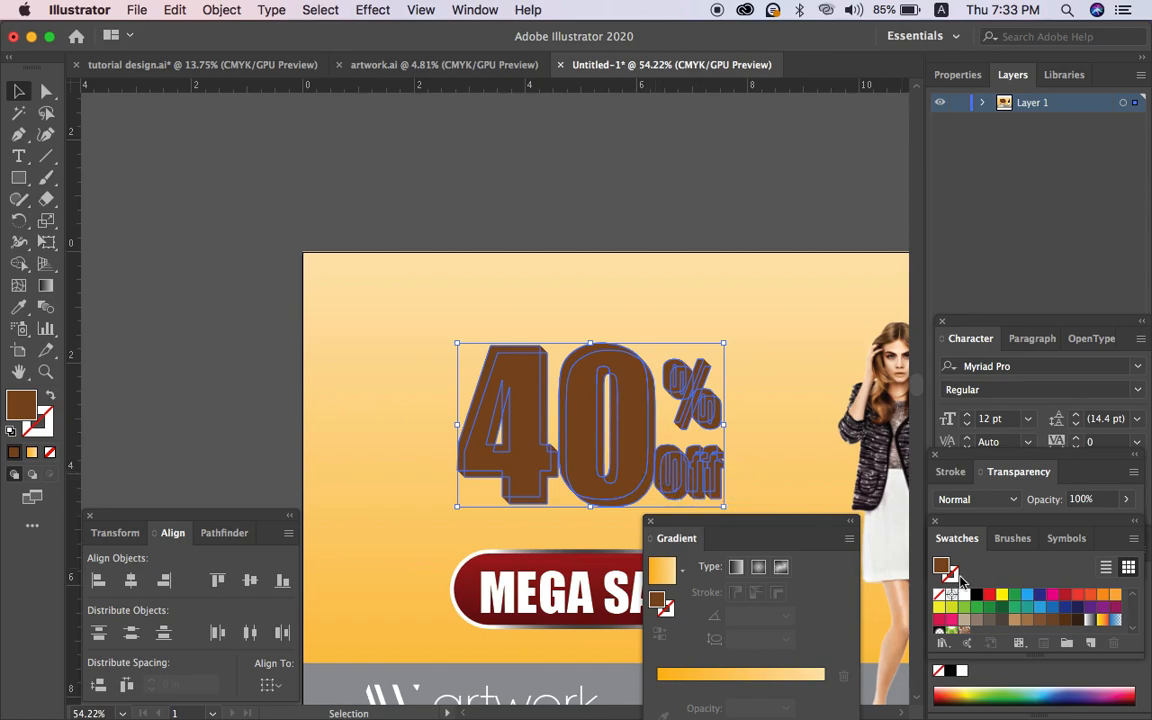
left_click(988, 596)
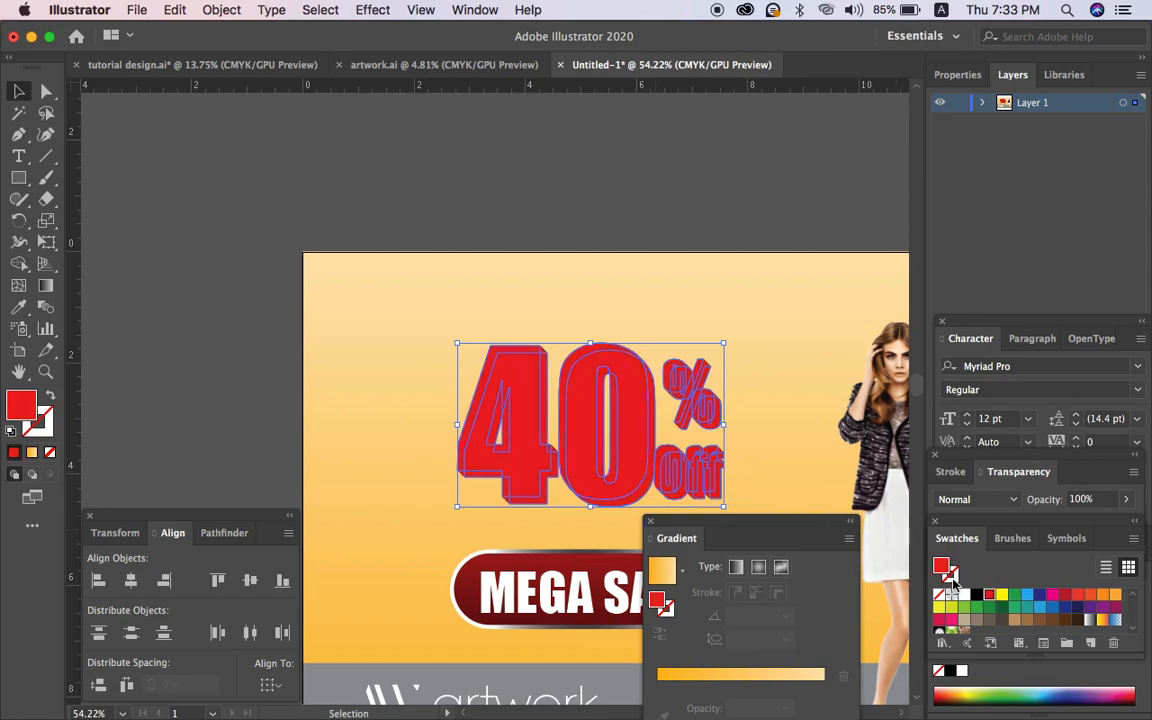
left_click(474, 9)
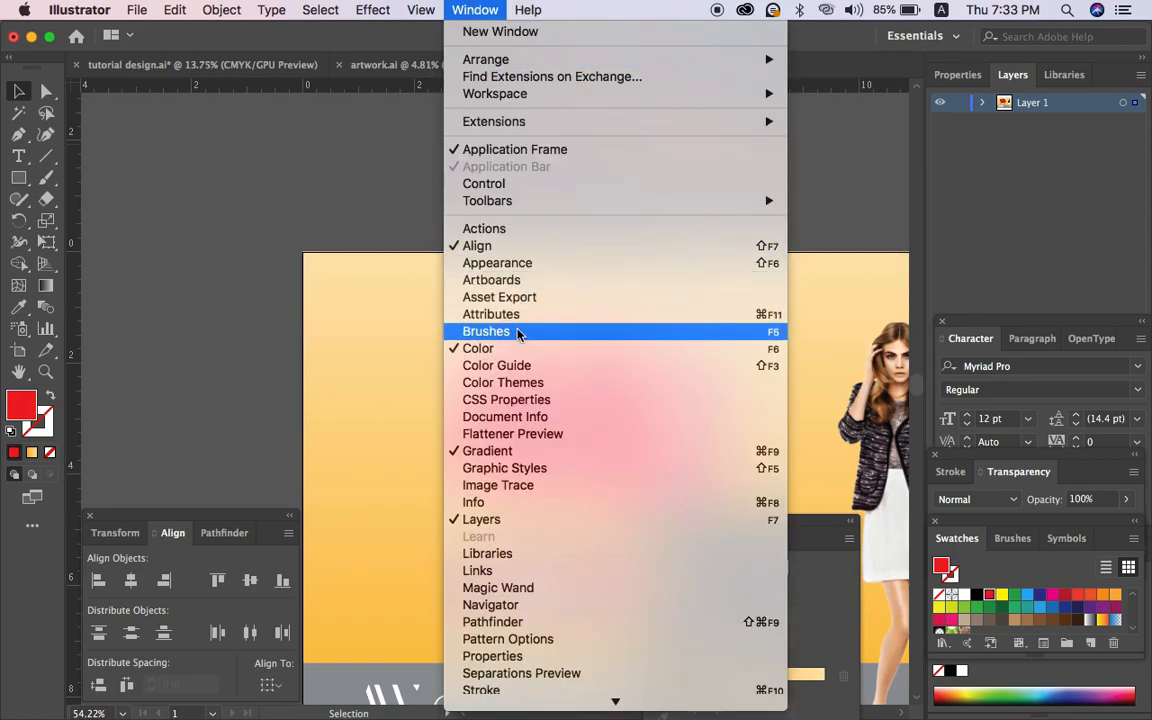
left_click(517, 345)
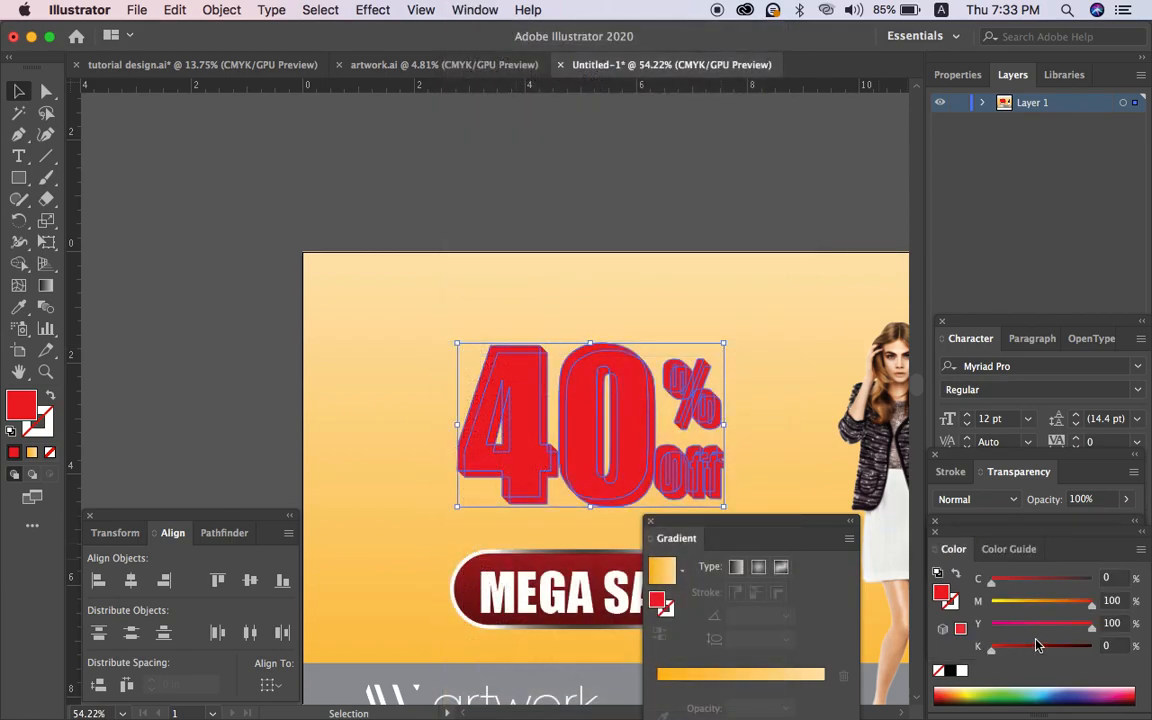
left_click(1040, 647)
key("super+z")
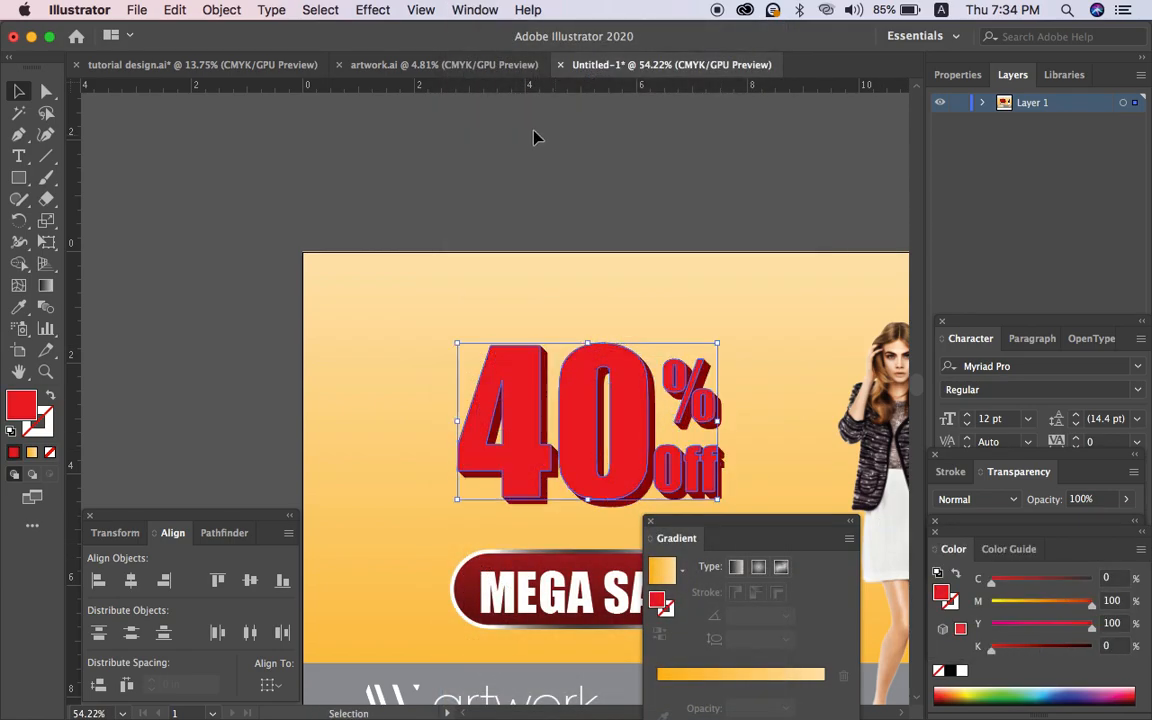
left_click(517, 160)
key("Tab")
key("super+0")
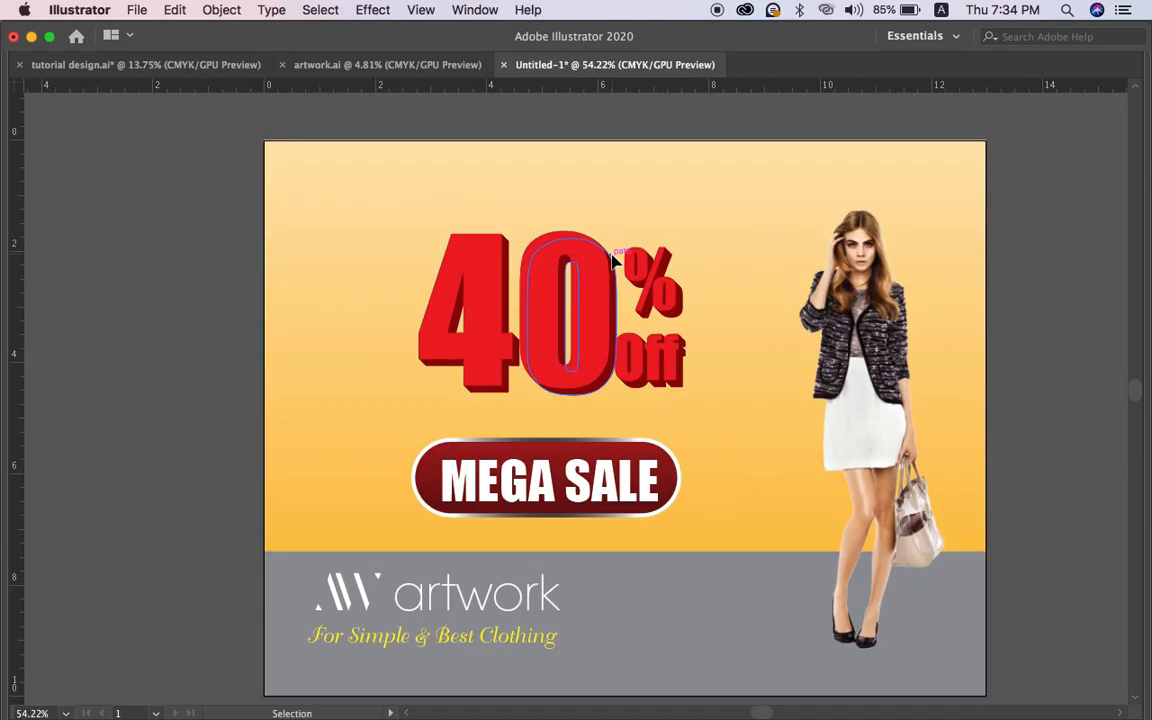
Step: Select the "40% Off" lettering together with the MEGA SALE badge and nudge both left and up on the gradient background
scroll(632, 331, "down", 1)
scroll(756, 378, "down", 3)
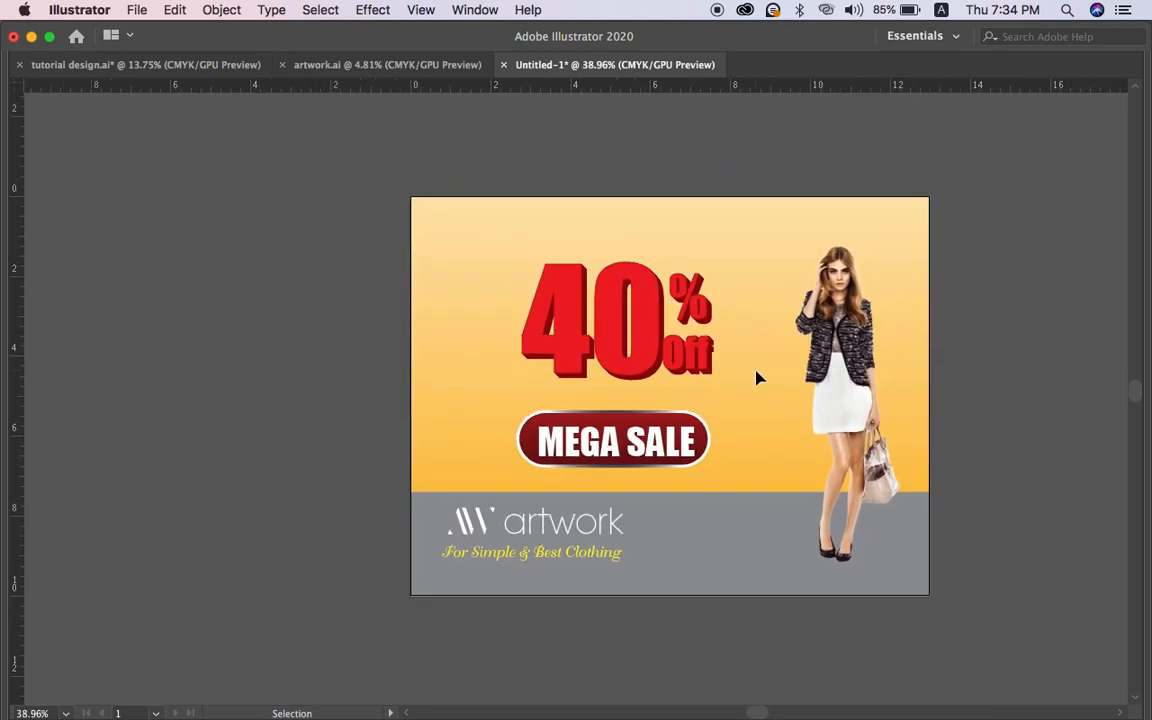
scroll(756, 378, "right", 3)
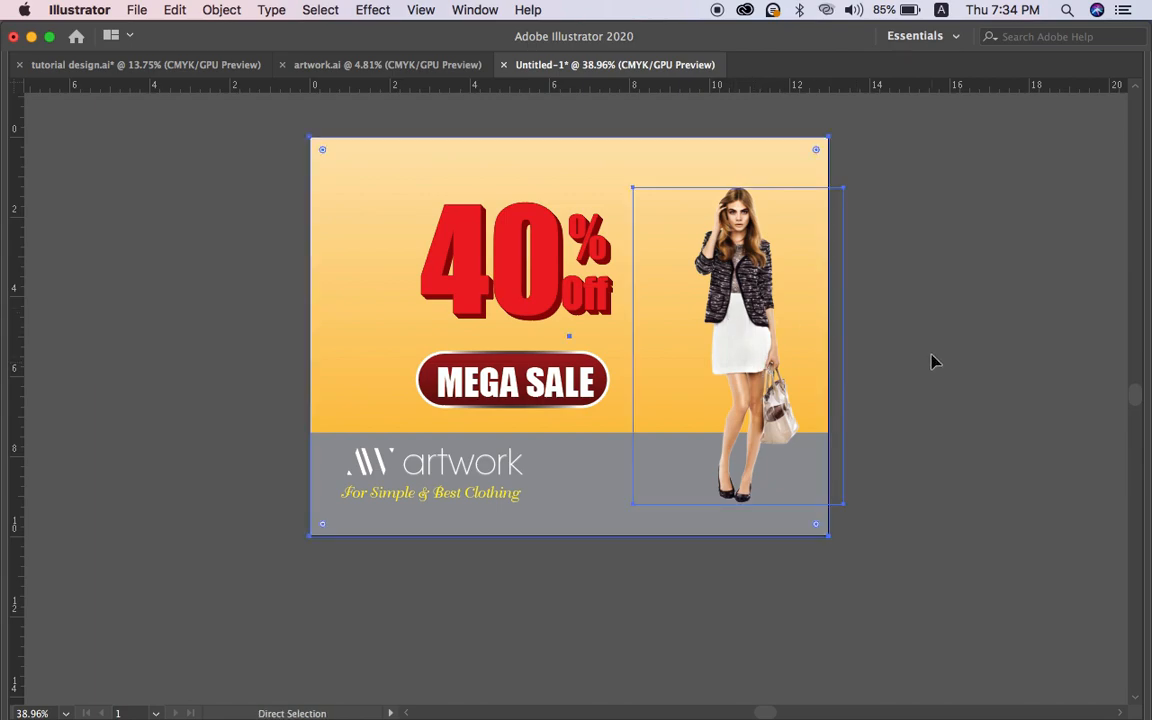
left_click(495, 463)
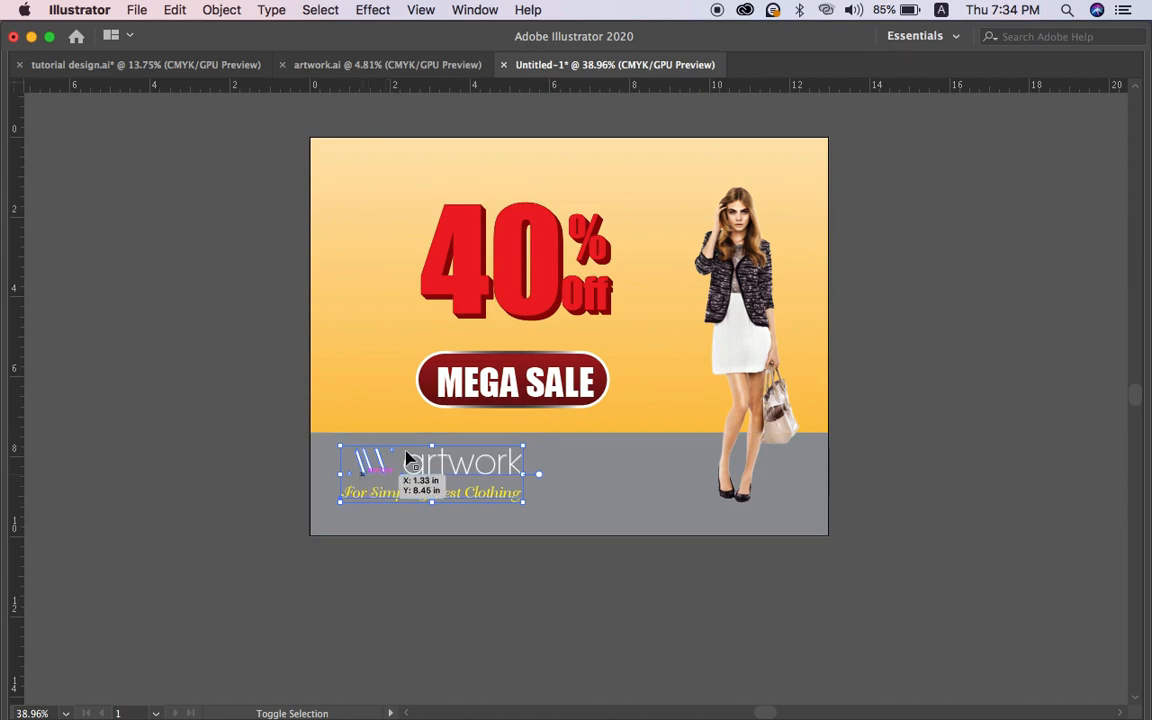
left_click(488, 386, "shift")
left_click(248, 250)
key("super+a")
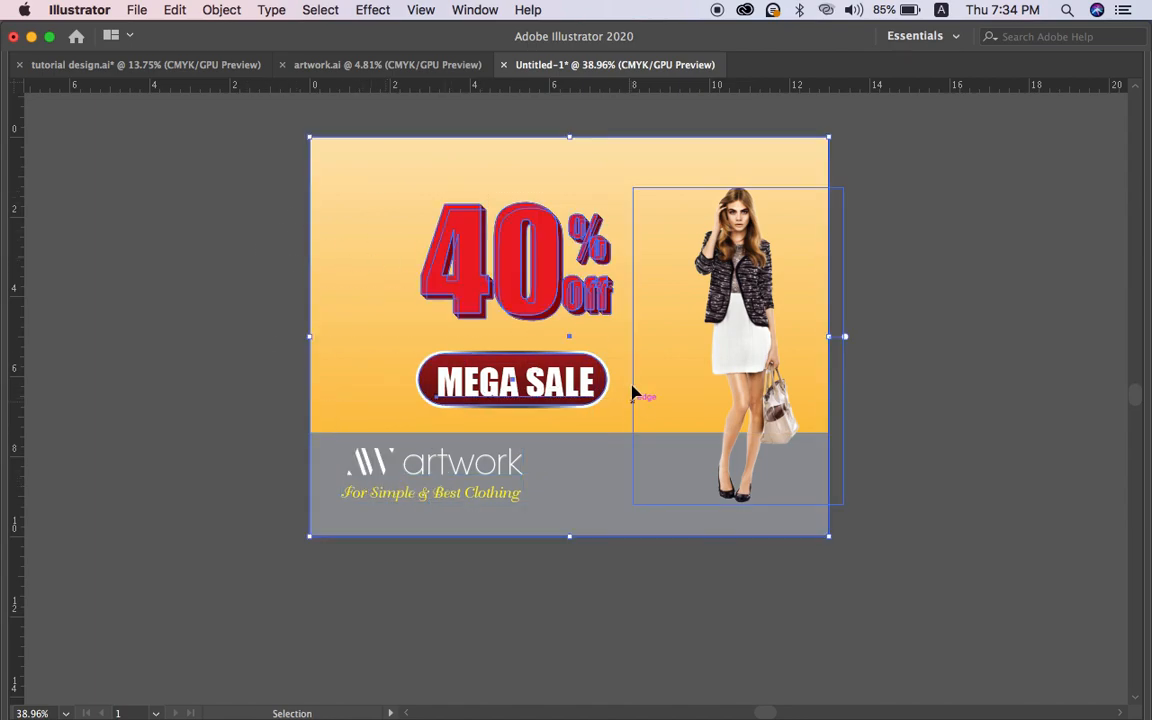
left_click(668, 230, "shift")
left_click(772, 170, "shift")
key("shift+Left")
key("shift+Left")
key("shift+Left")
key("shift+Left")
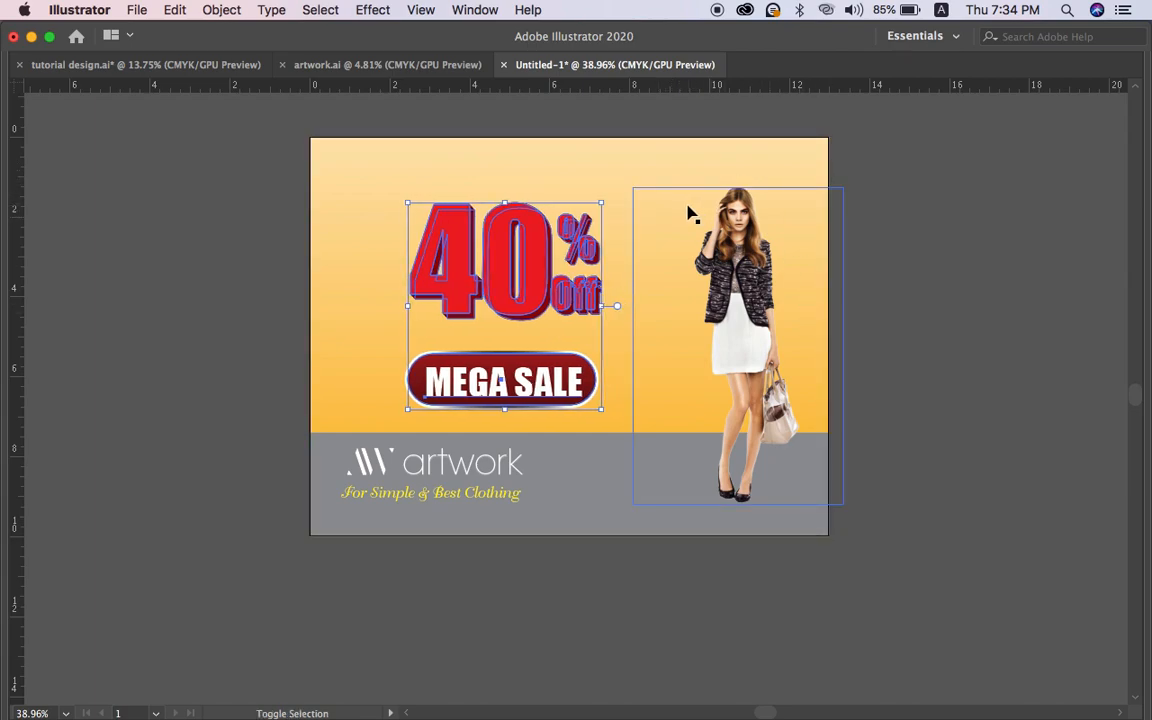
key("shift+Left")
key("shift+Left")
key("shift+Right")
key("shift+Right")
key("shift+Up")
key("shift+Up")
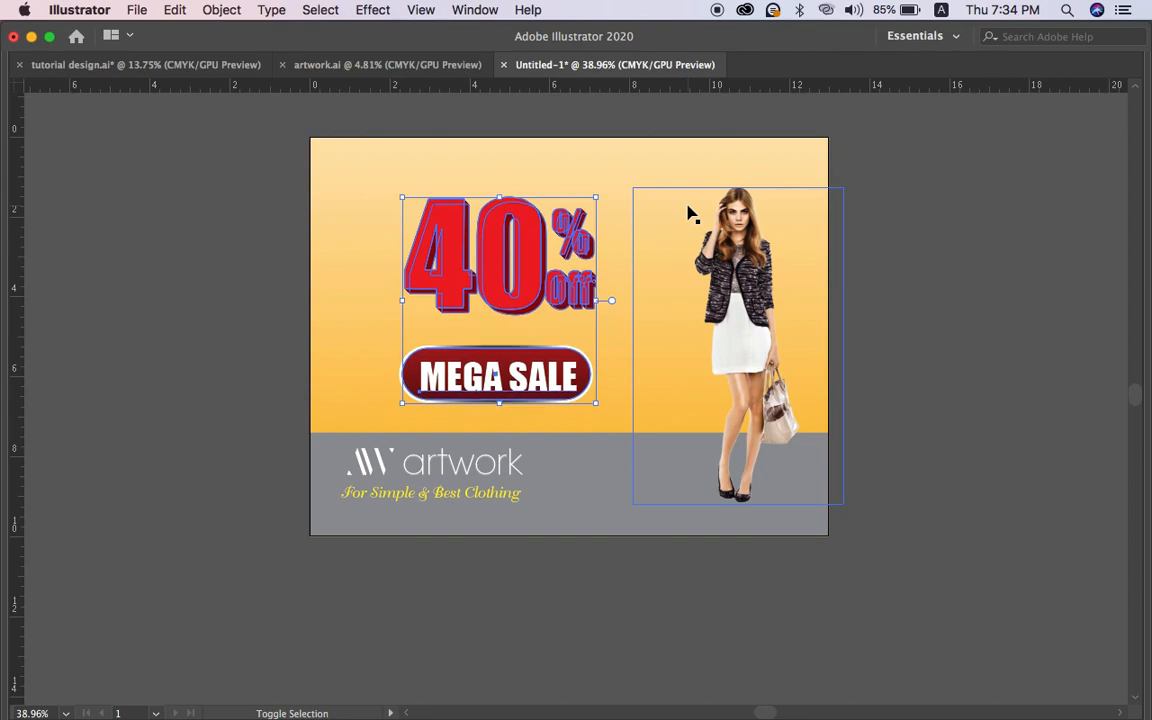
Step: Nudge the artwork logo and its tagline together right and down so they sit below the MEGA SALE badge
left_click(487, 476)
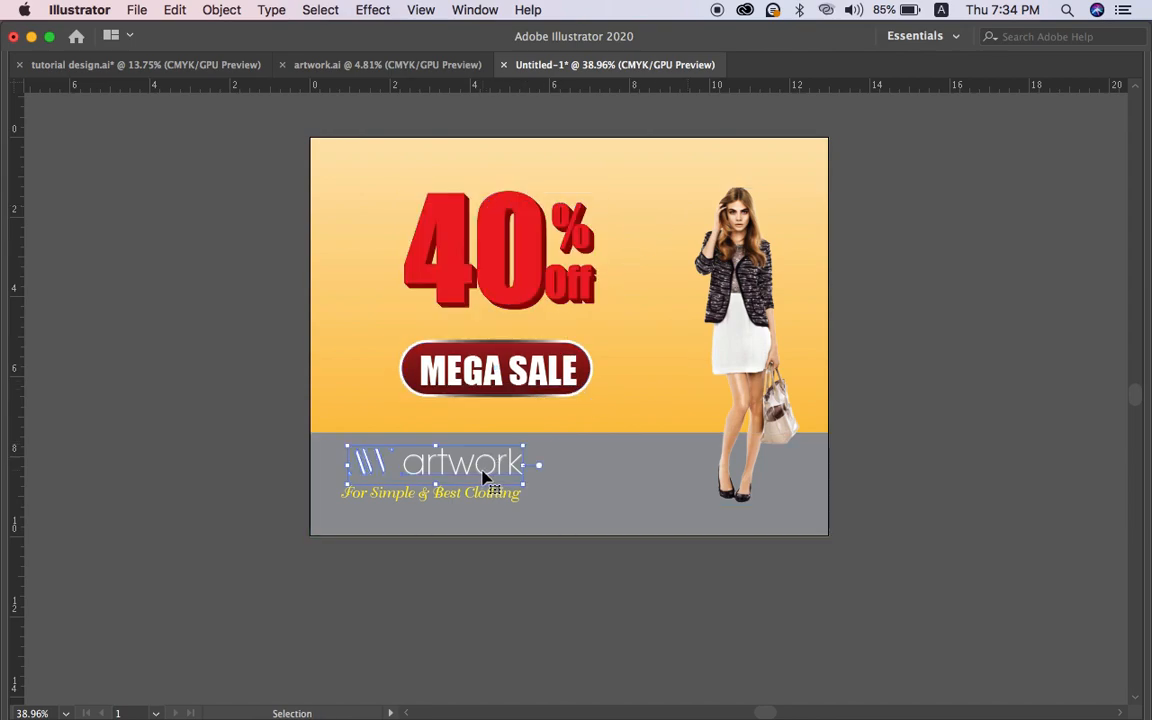
left_click(481, 499, "shift")
key("shift+Right")
key("shift+Right")
key("shift+Right")
key("shift+Right")
key("shift+Right")
key("shift+Right")
key("shift+Right")
key("shift+Right")
key("shift+Right")
key("shift+Down")
key("shift+Right")
key("shift+Down")
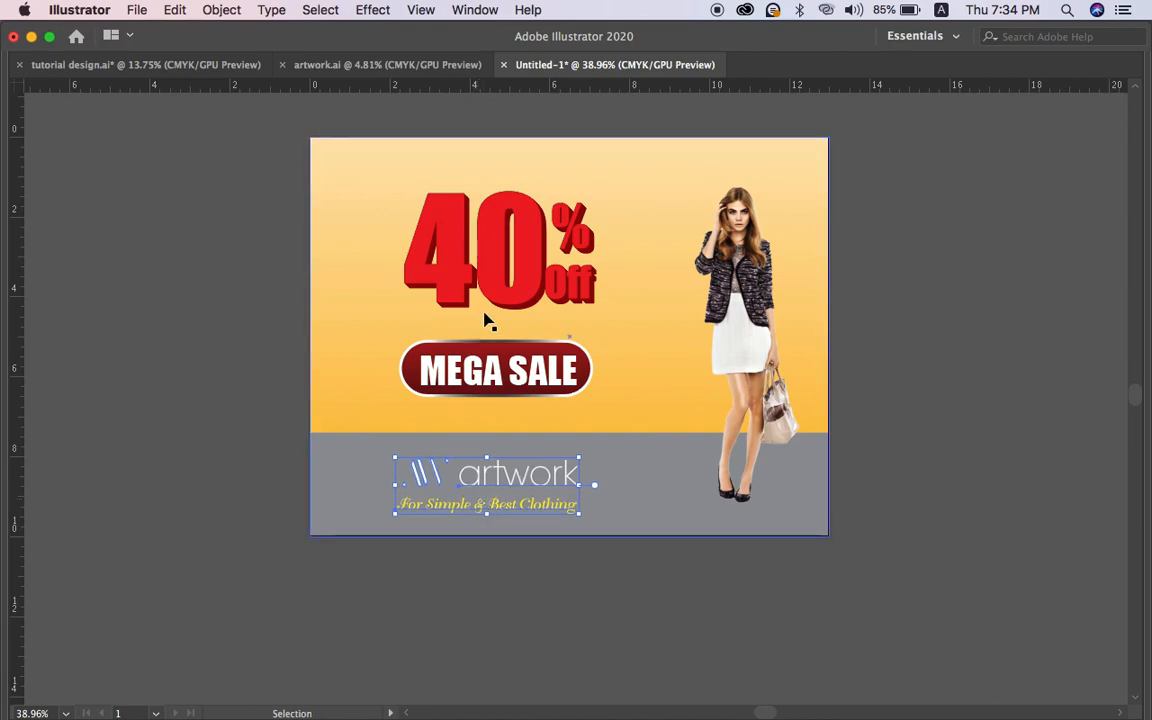
key("super+a")
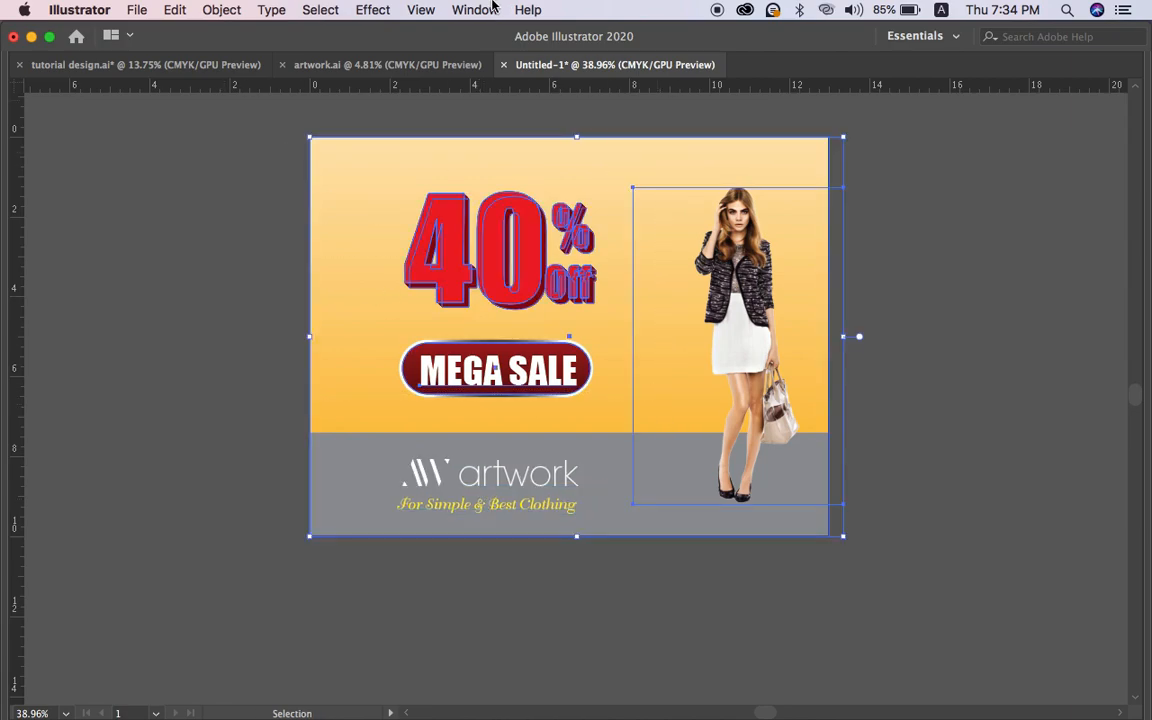
left_click(750, 337, "shift")
left_click(884, 205)
key("a")
left_click(724, 325)
left_click(278, 204)
key("v")
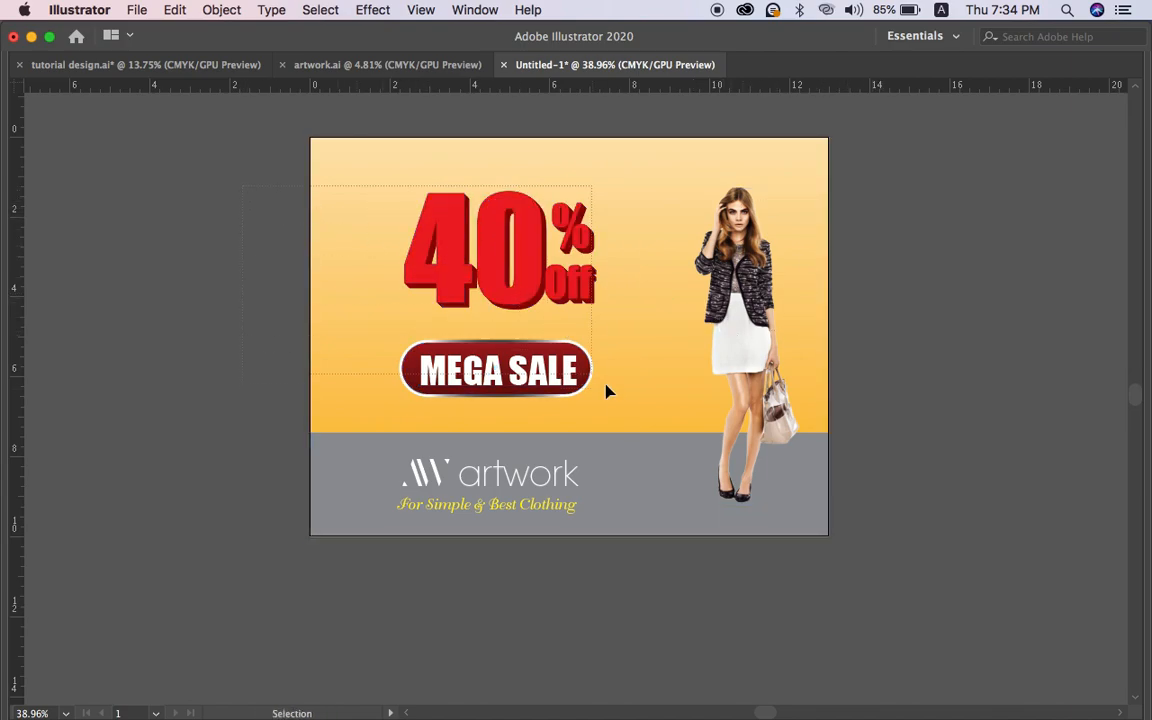
Step: Select the "40% Off" lettering with the MEGA SALE badge and nudge them up
left_click_drag(603, 388, 617, 381)
key("shift+Up")
key("shift+Up")
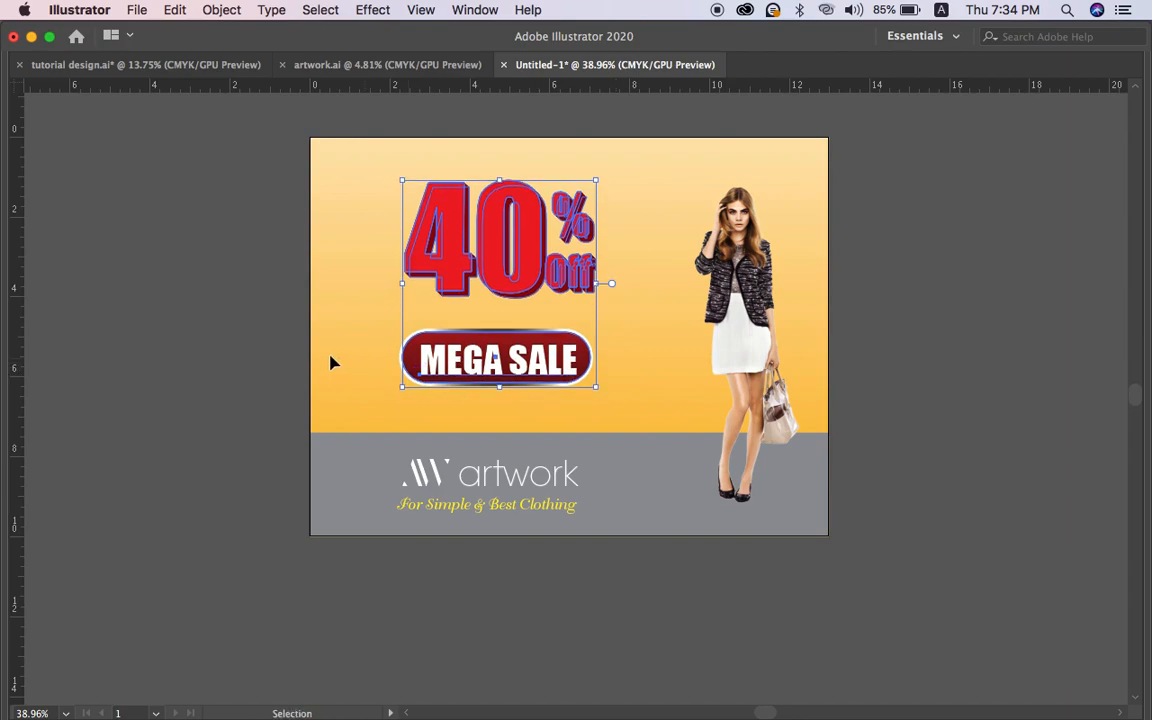
Step: Move the MEGA SALE badge to the banner's upper edge and lower the "40% Off" lettering to sit beneath it
left_click(280, 316)
left_click_drag(548, 390, 557, 210)
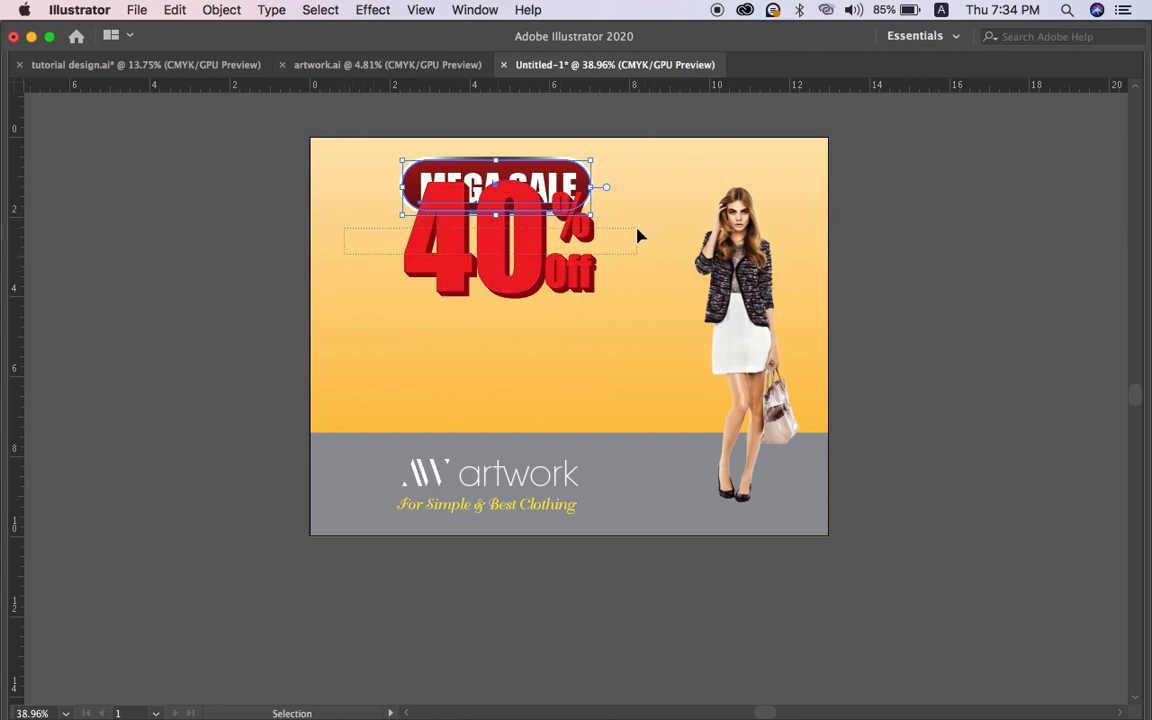
left_click_drag(638, 229, 638, 211)
key("Down")
key("Down")
key("Down")
key("Down")
key("Down")
key("Down")
key("Down")
key("Down")
key("Down")
key("Down")
key("Down")
key("Down")
key("Down")
left_click(163, 428)
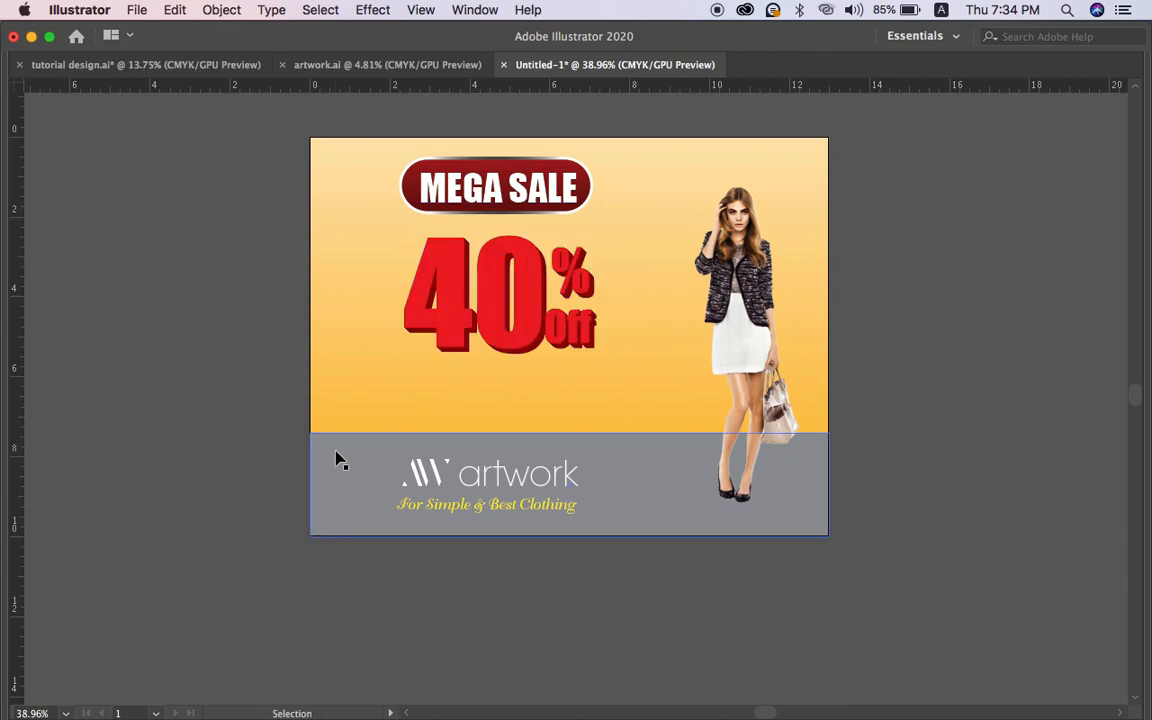
Step: Add a black point text line beside the artboard reading "Holine:" followed by a placeholder phone number
scroll(334, 460, "up", 3)
key("Tab")
key("t")
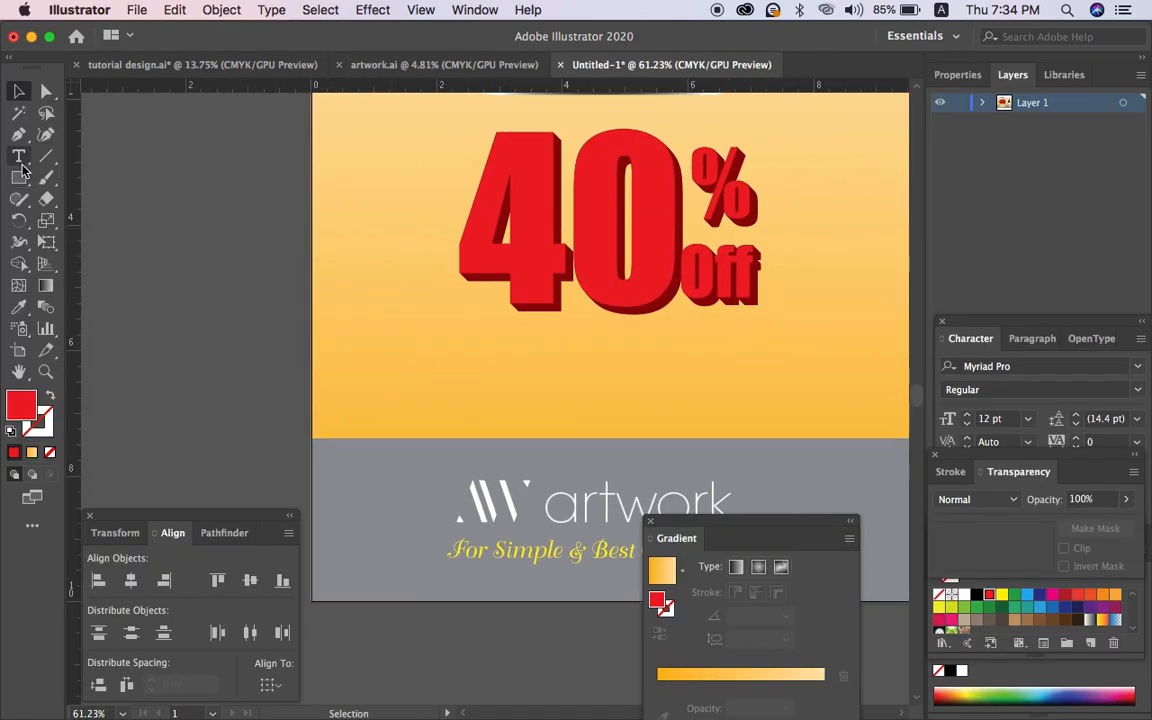
left_click(218, 357)
type("Holine: +88 xxxx xxx")
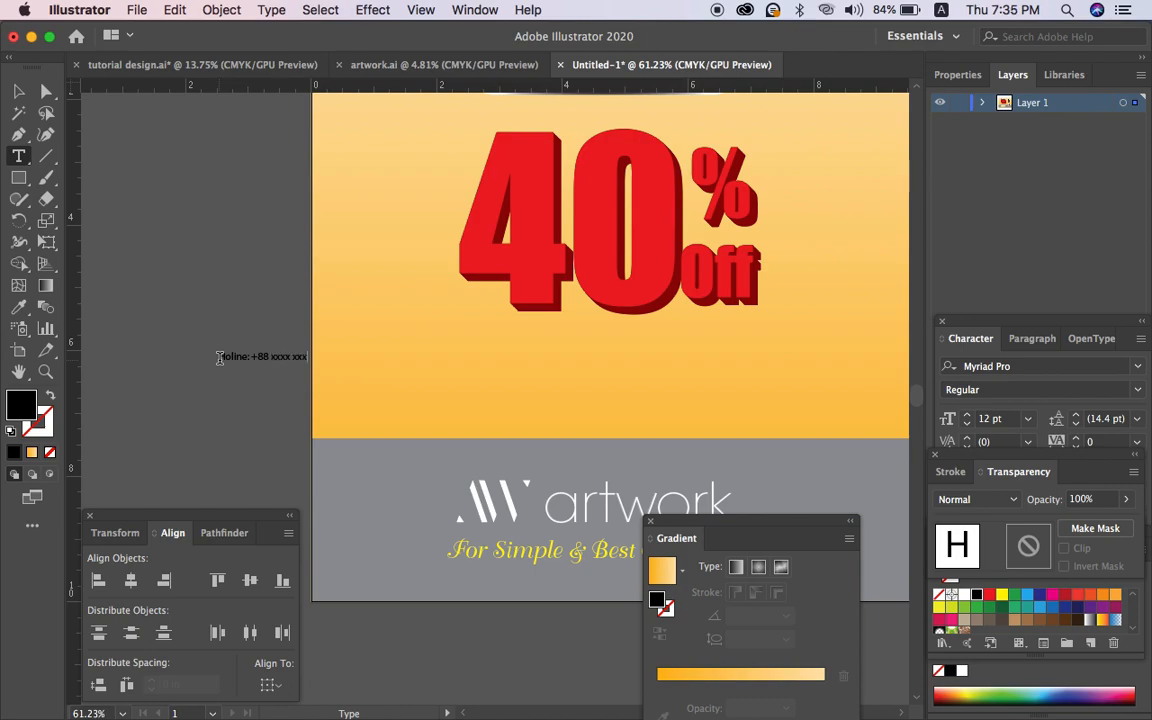
key("Escape")
key("y")
scroll(324, 355, "down", 5)
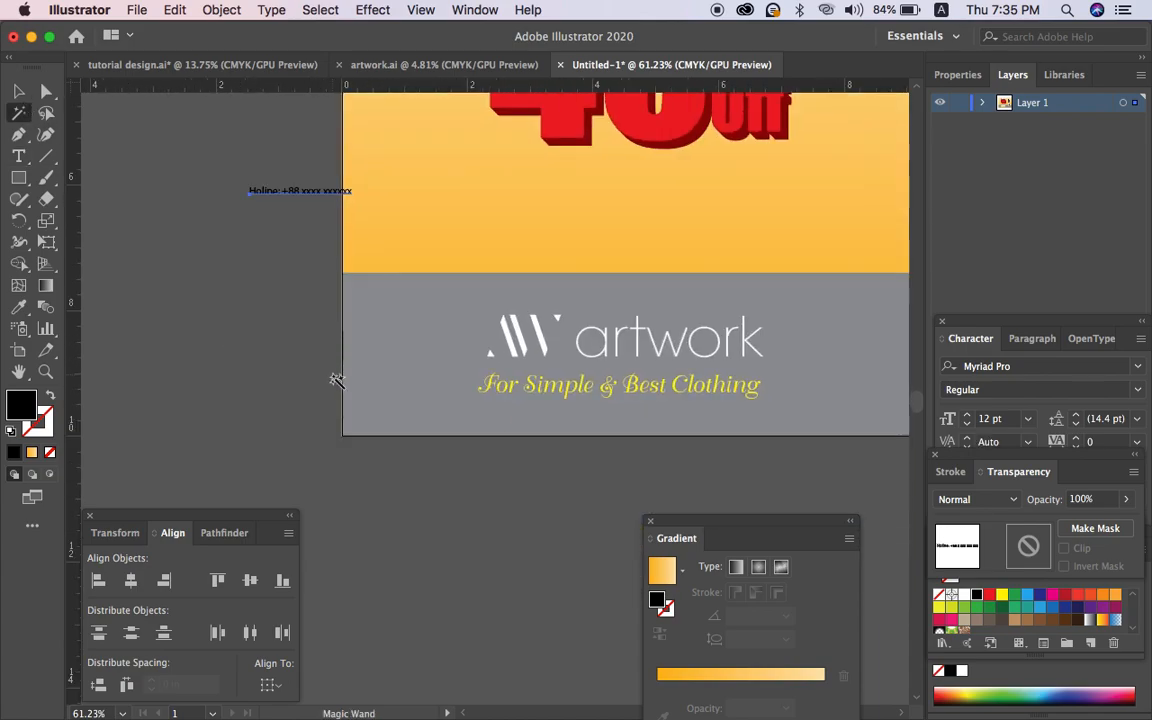
Step: Enlarge the hotline text to about 37 pt and place it just above the grey logo band
key("v")
left_click(384, 346)
left_click(256, 239)
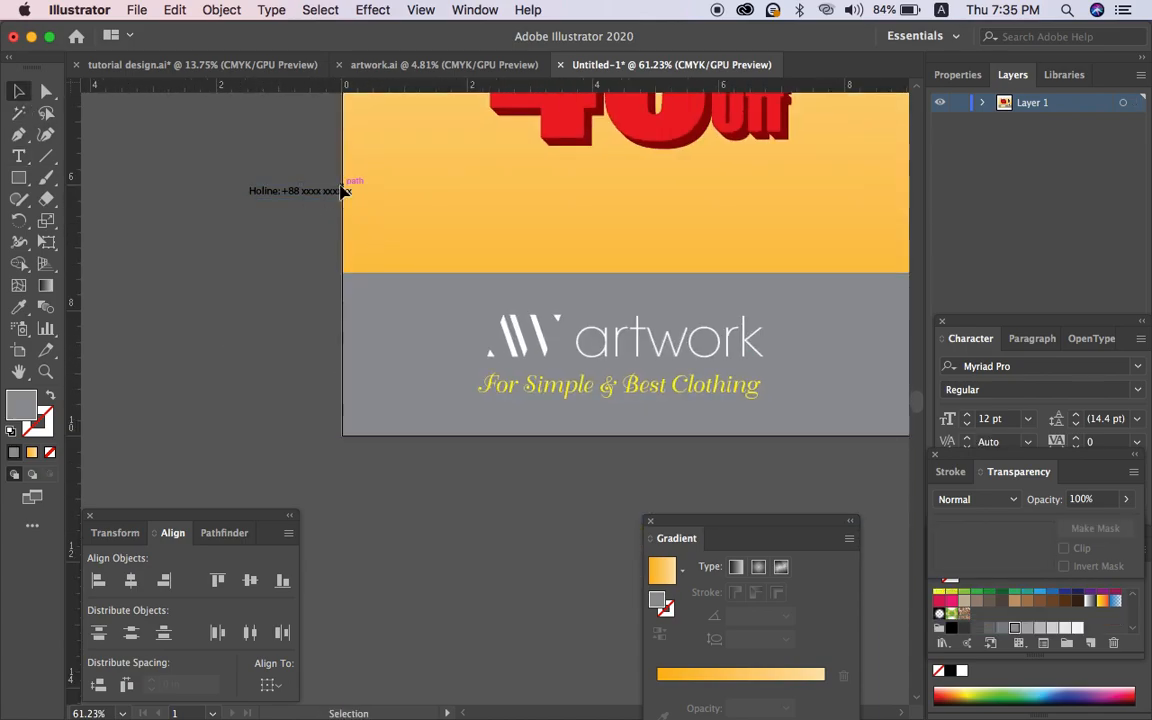
left_click_drag(343, 197, 837, 222)
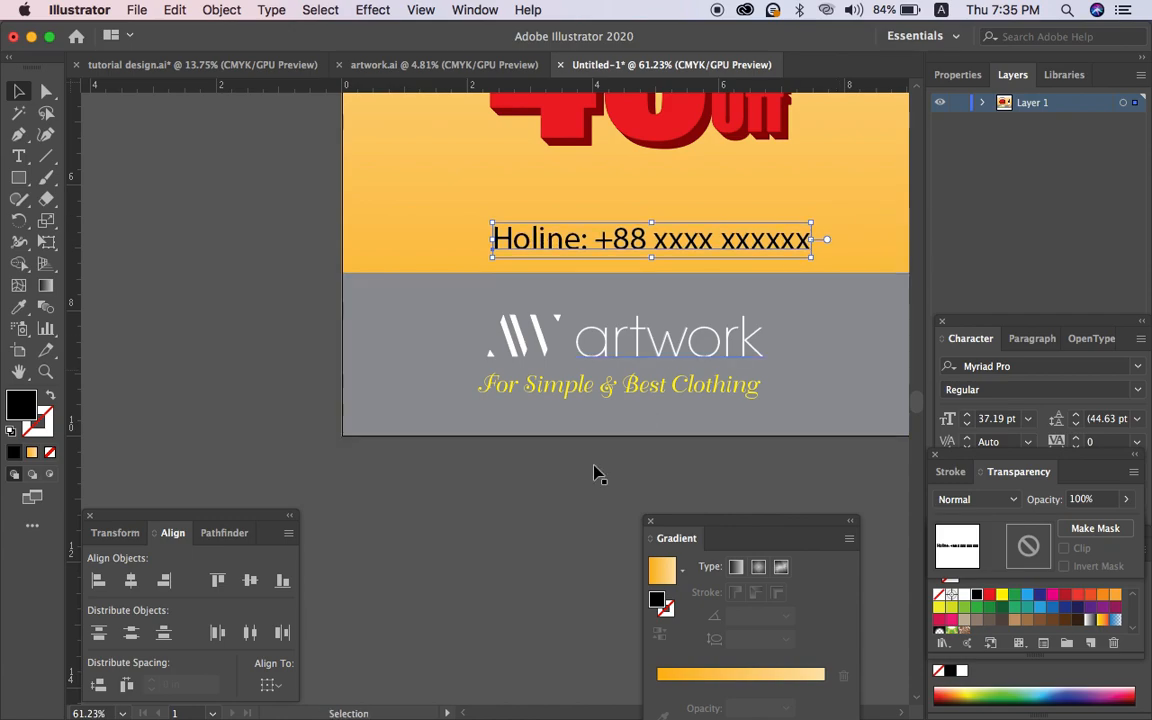
left_click(497, 637)
Step: Correct the misspelled word "Holine" to "Hotline" in the contact line and finish text editing
scroll(592, 443, "right", 3)
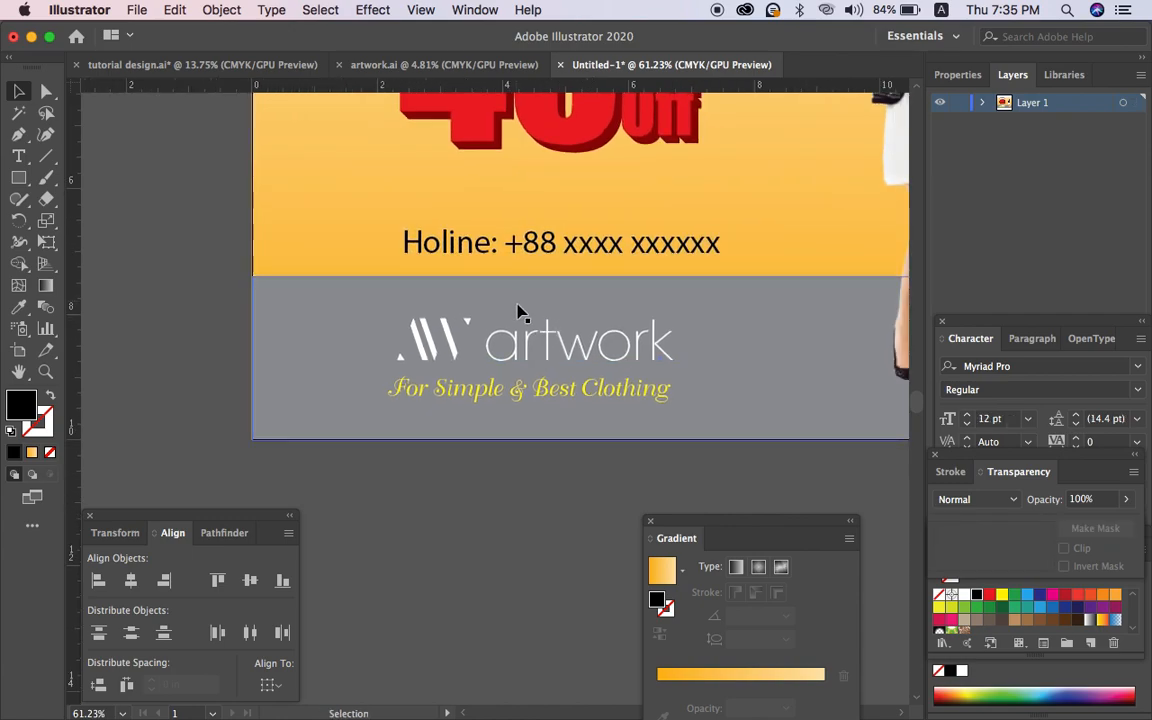
double_click(445, 240)
type("t")
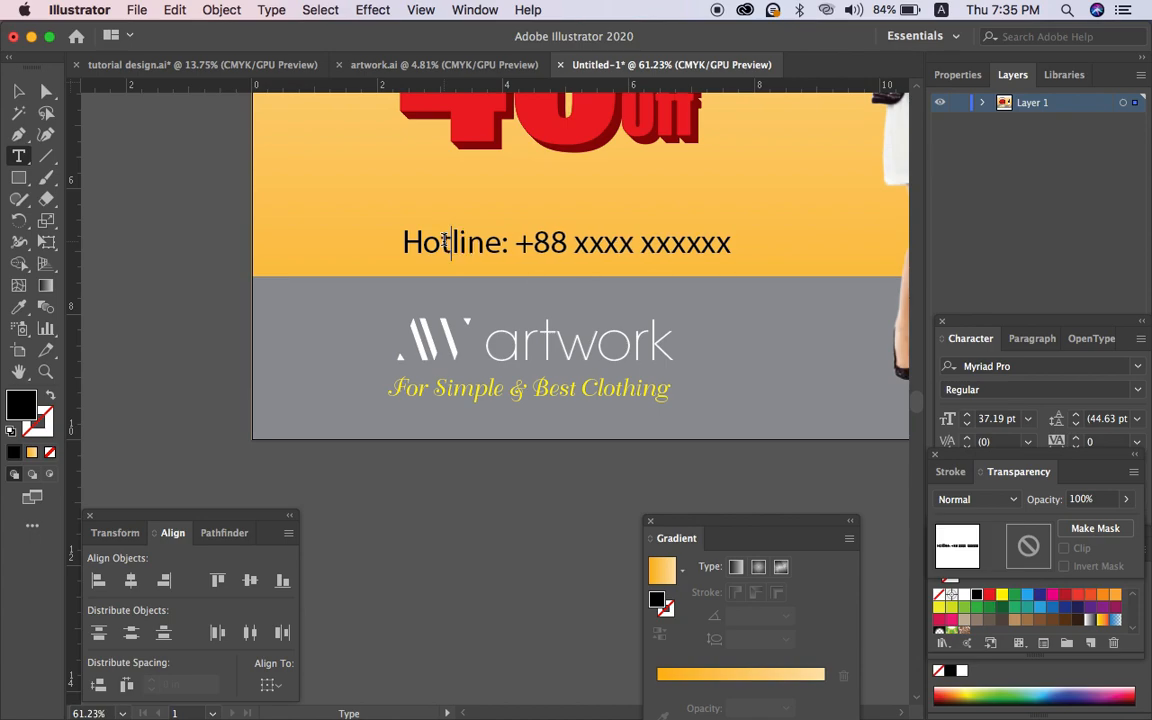
double_click(22, 90)
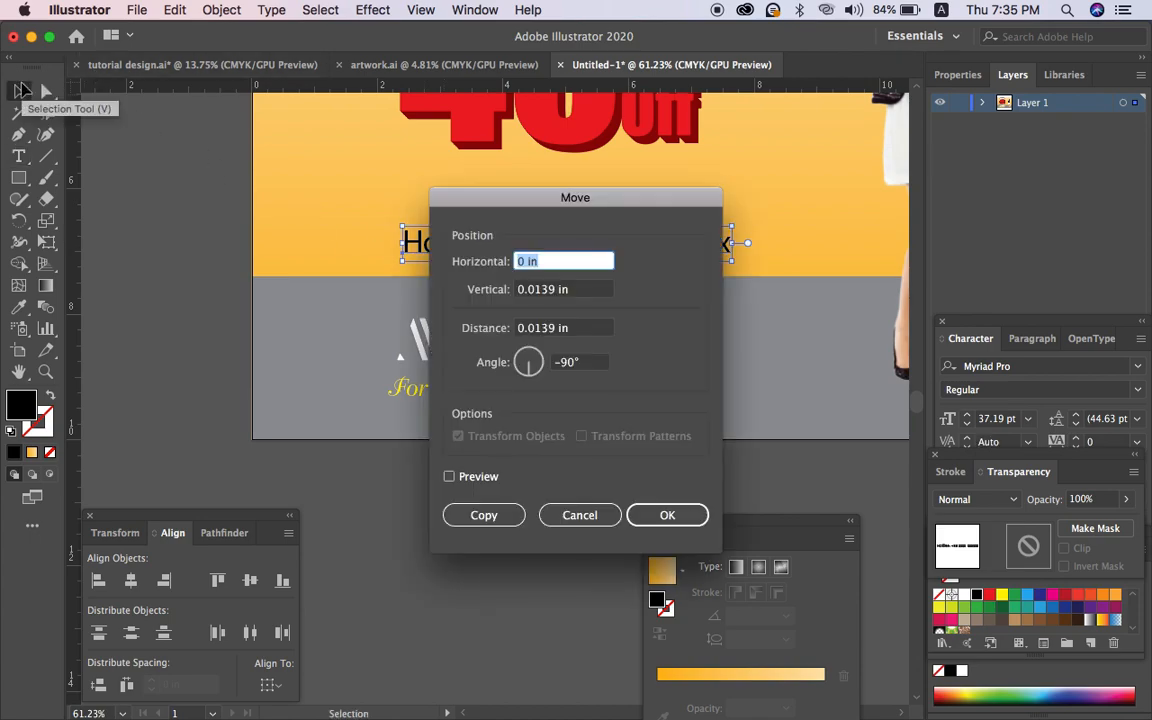
key("Escape")
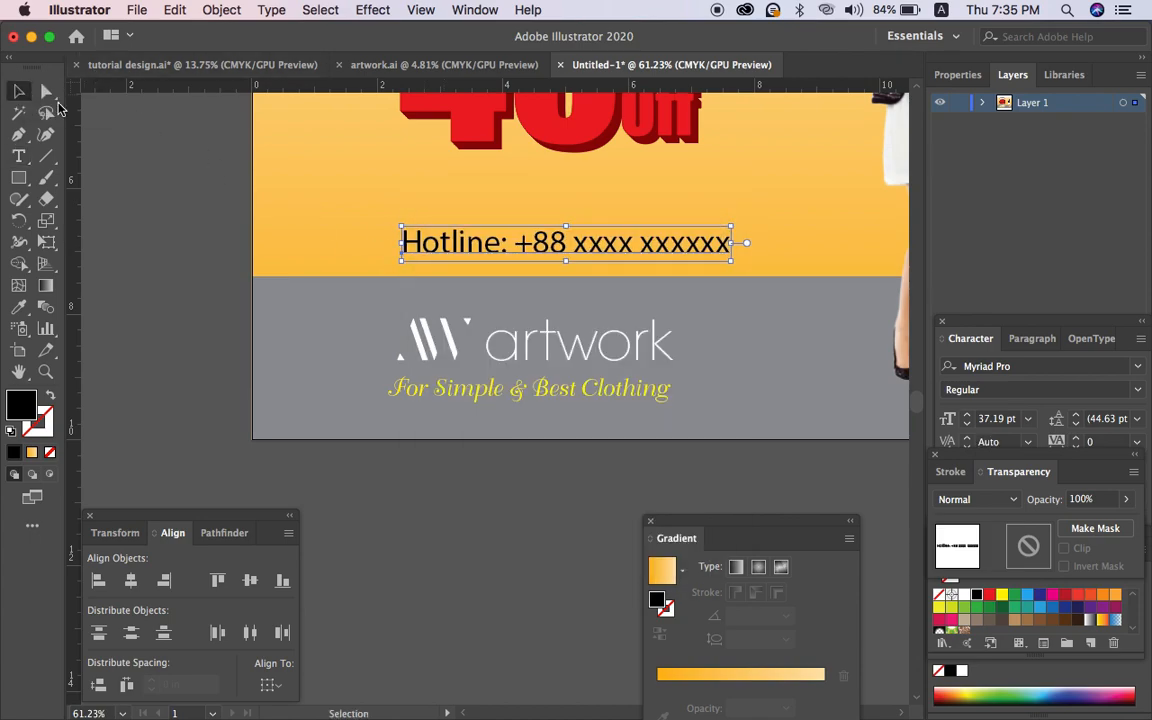
Step: Nudge the artwork logo and tagline together further right, and fit the whole artboard in view
left_click(522, 336)
left_click(560, 391, "shift")
key("shift+Right")
key("shift+Right")
key("shift+Right")
key("shift+Right")
key("shift+Right")
left_click(624, 483)
key("super+0")
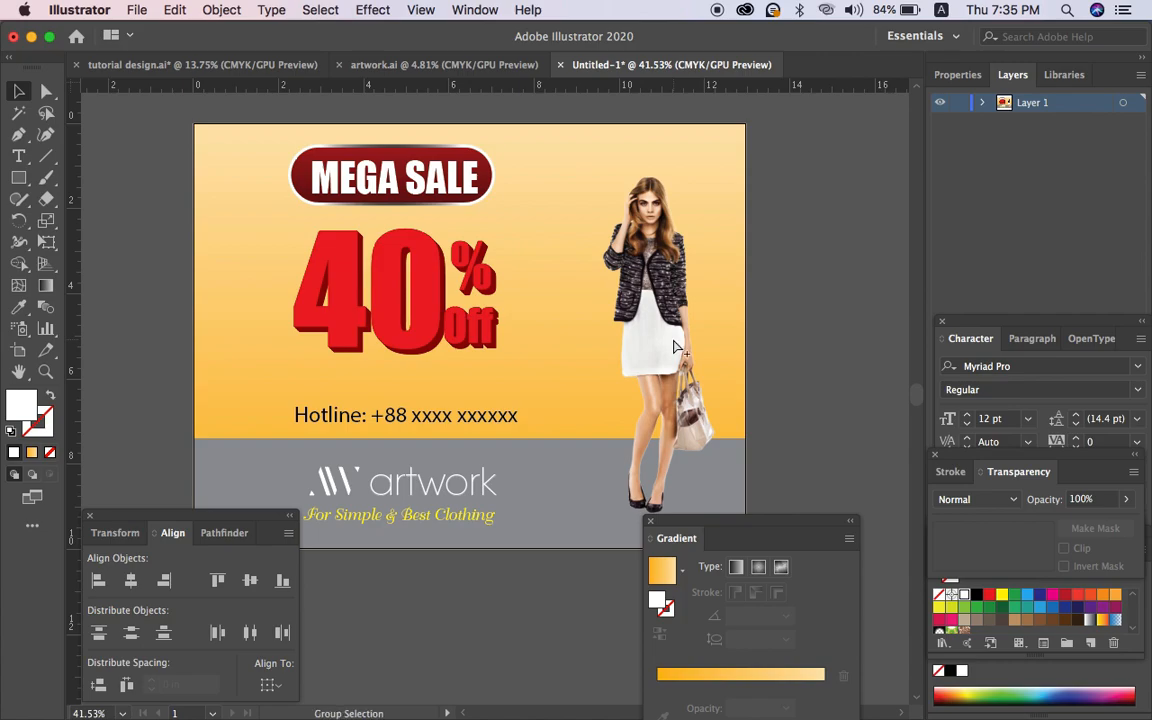
Step: Enlarge the model photo until the figure nearly spans the banner's height, nudging it slightly up and left
left_click(675, 346)
left_click(828, 327)
left_click(653, 355)
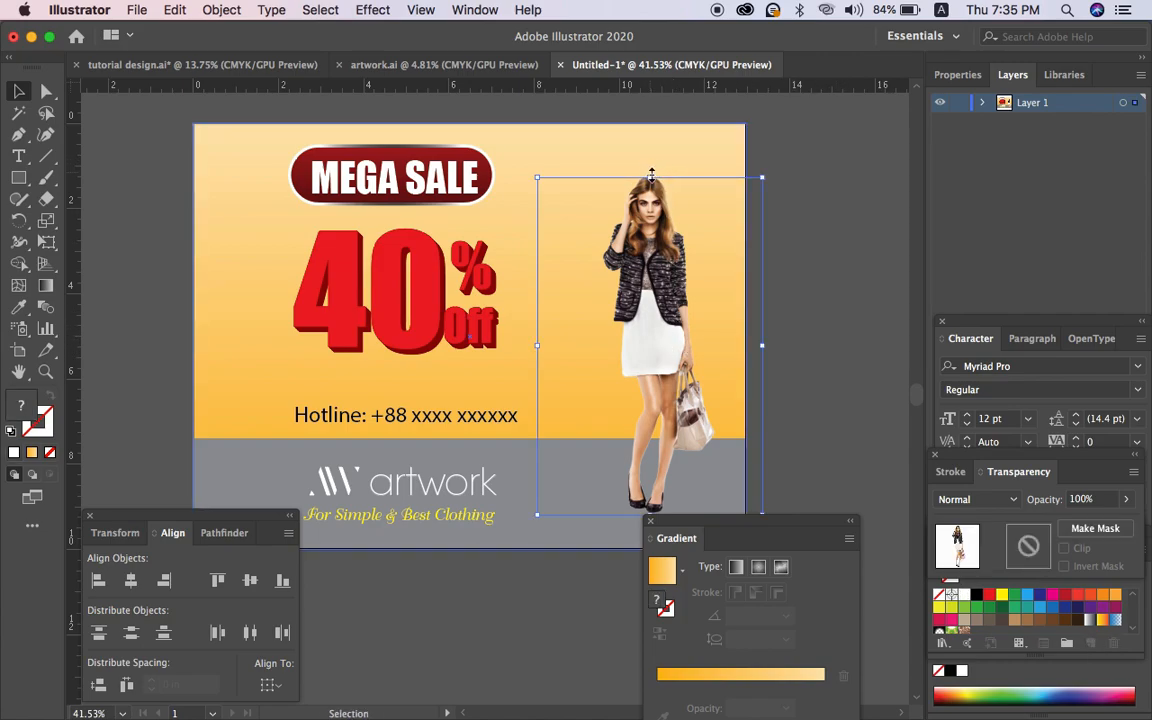
left_click_drag(651, 176, 651, 148)
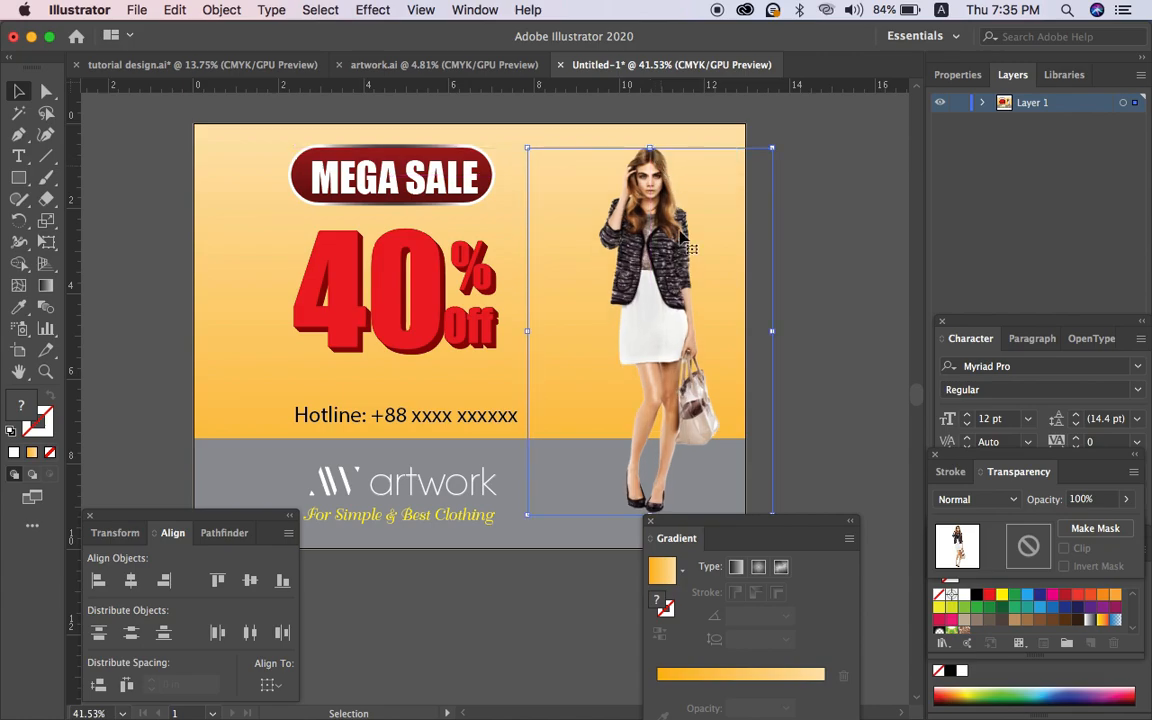
key("Tab")
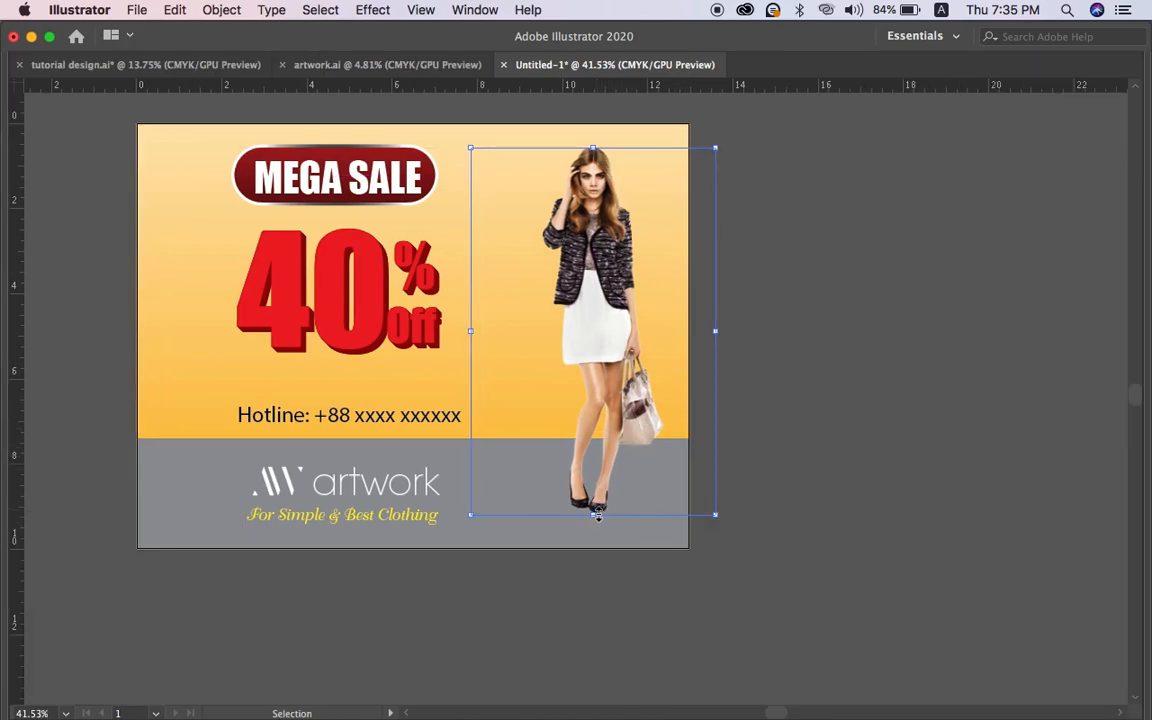
left_click_drag(597, 516, 596, 542)
key("shift+Up")
key("shift+Left")
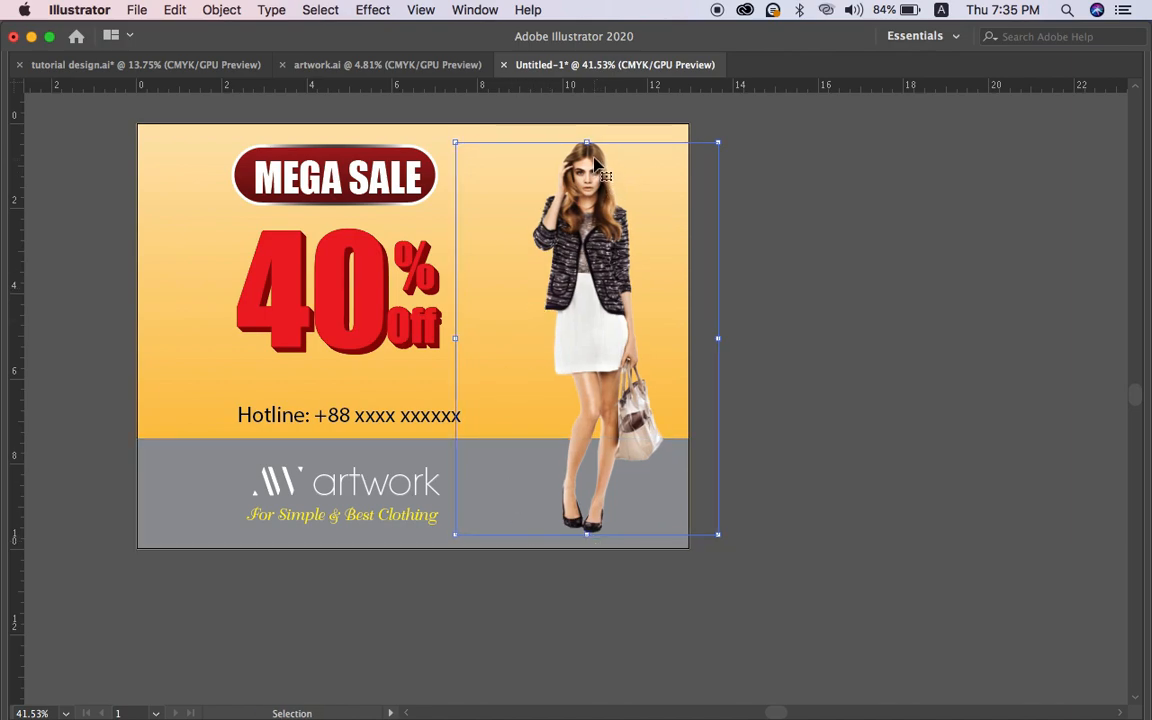
left_click_drag(588, 144, 590, 139)
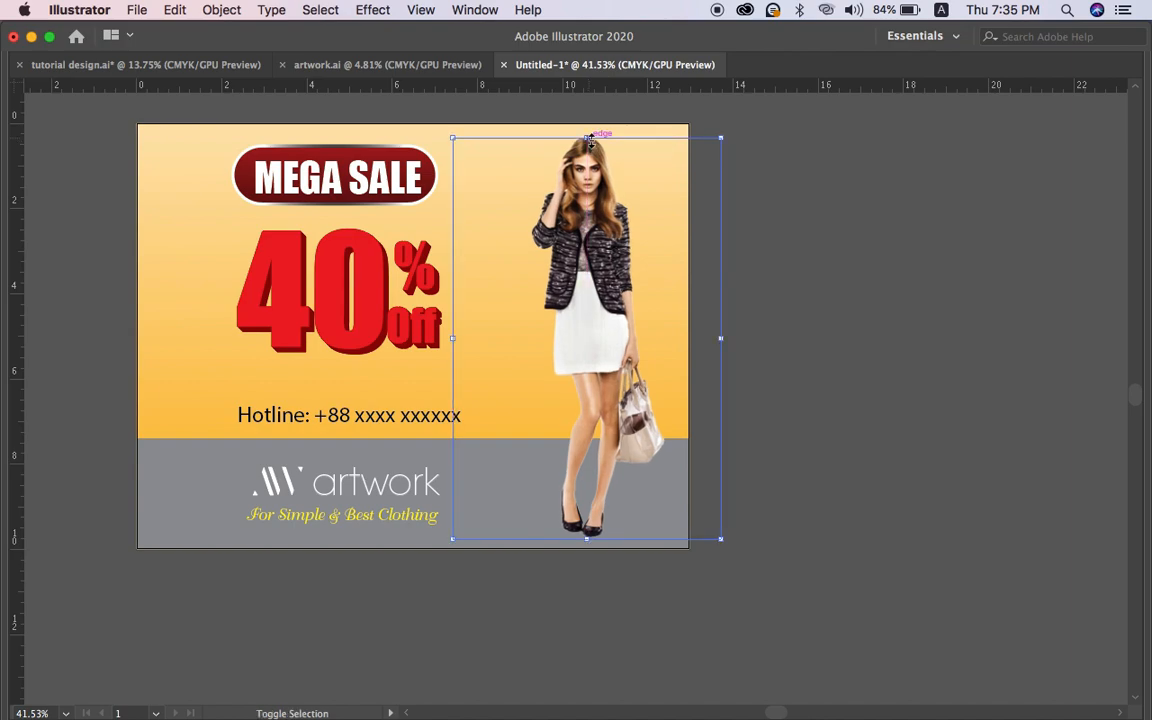
left_click(751, 337)
Step: Darken the grey logo band by raising its black (K) value, and clear the selection
scroll(738, 334, "left", 5)
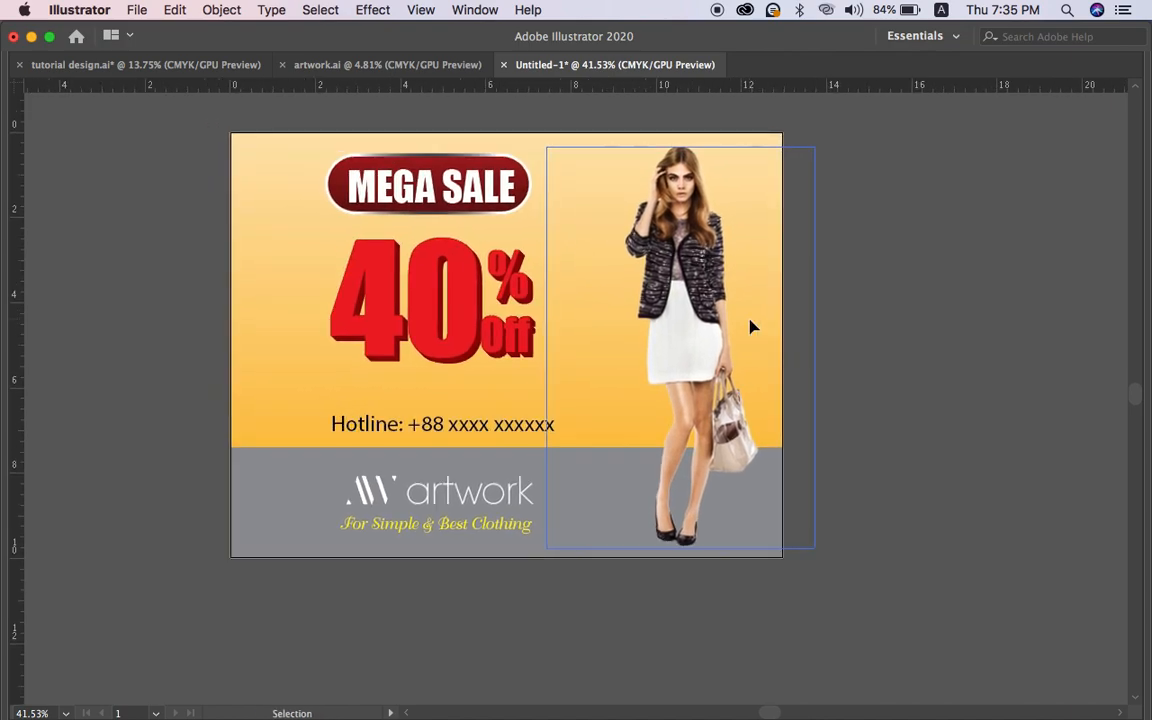
scroll(730, 340, "left", 2)
scroll(730, 340, "up", 1)
left_click(370, 398)
scroll(342, 404, "left", 1)
key("Tab")
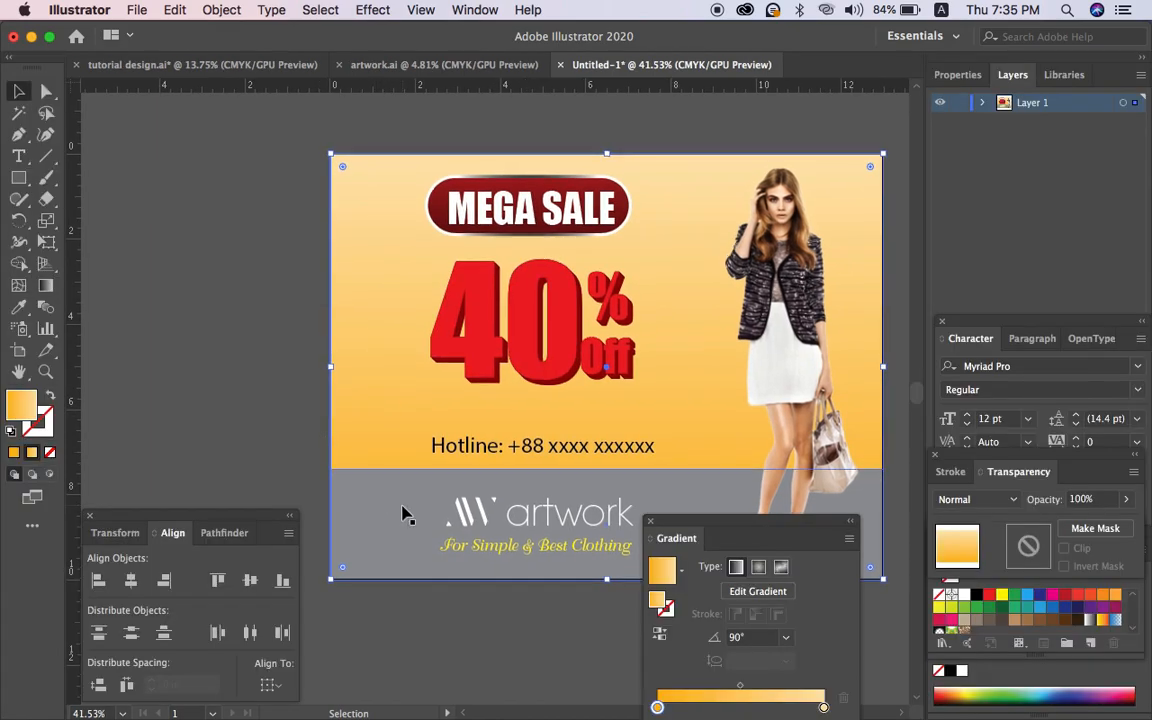
left_click(403, 514)
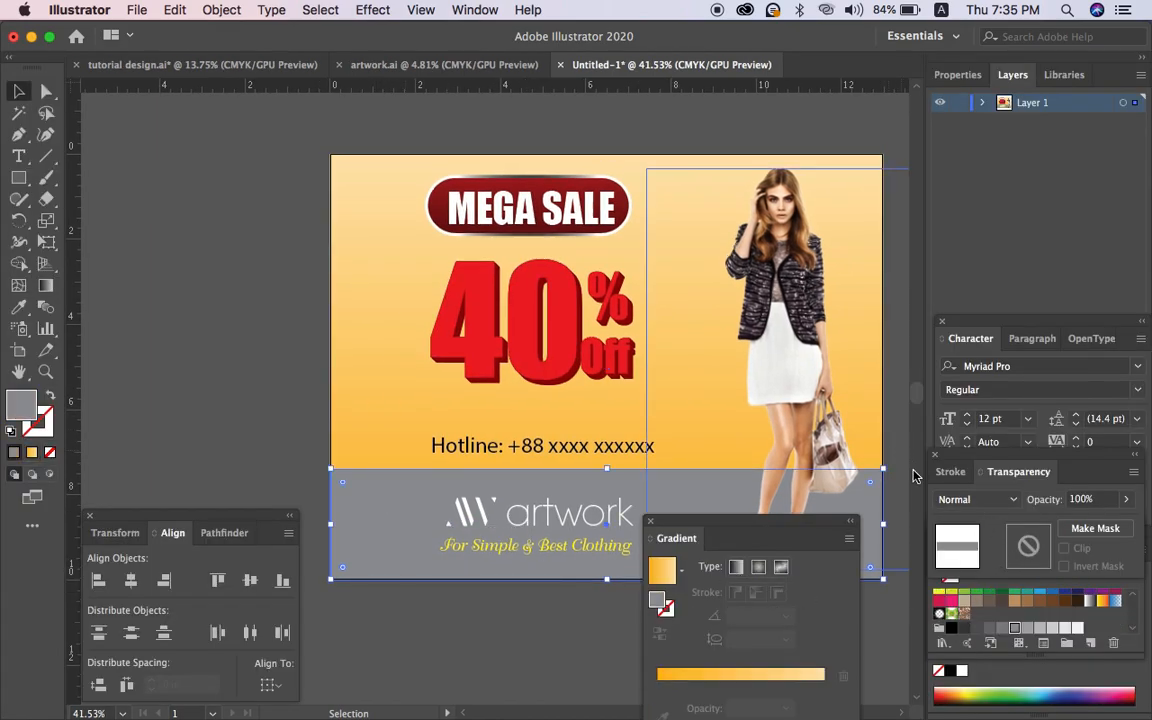
left_click(475, 9)
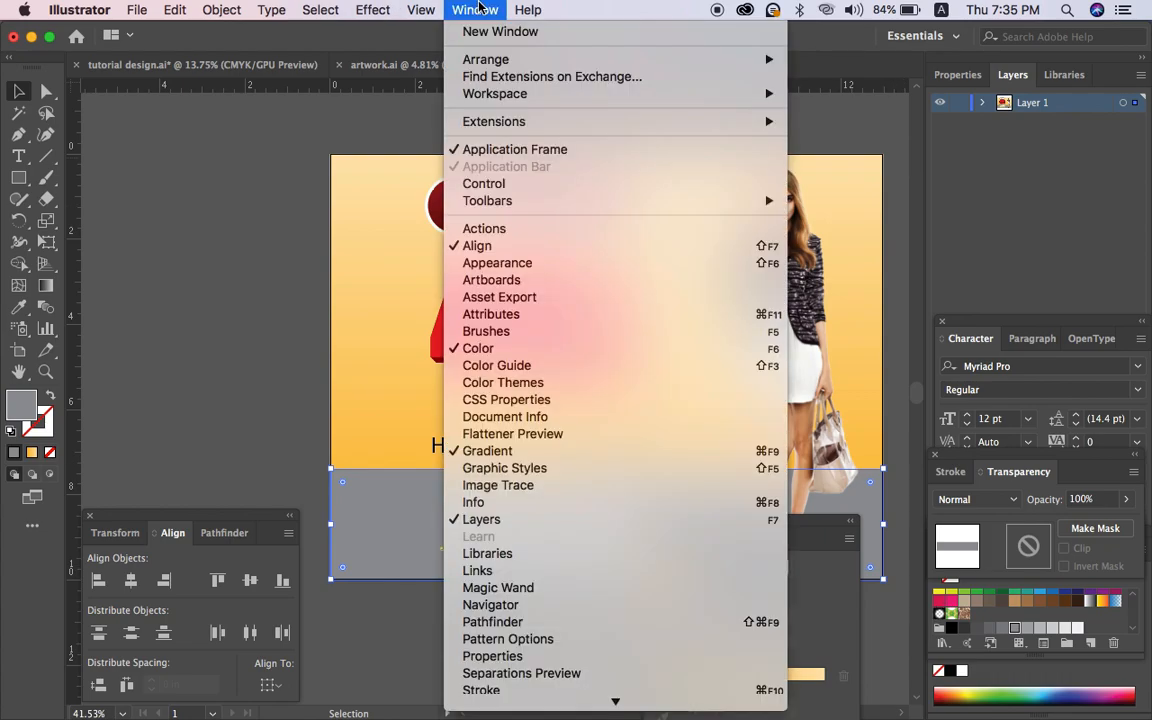
left_click(543, 344)
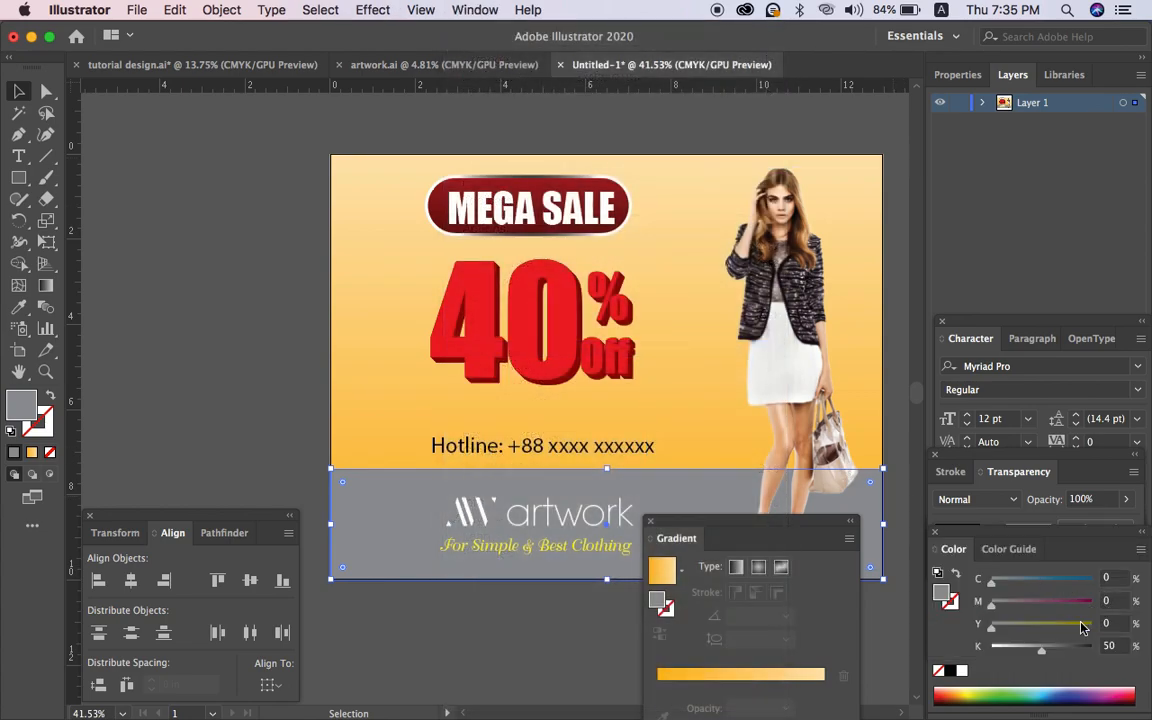
left_click(1064, 652)
key("Tab")
left_click(608, 632)
scroll(632, 632, "left", 2)
scroll(632, 606, "left", 2)
scroll(632, 606, "down", 1)
scroll(632, 610, "down", 2)
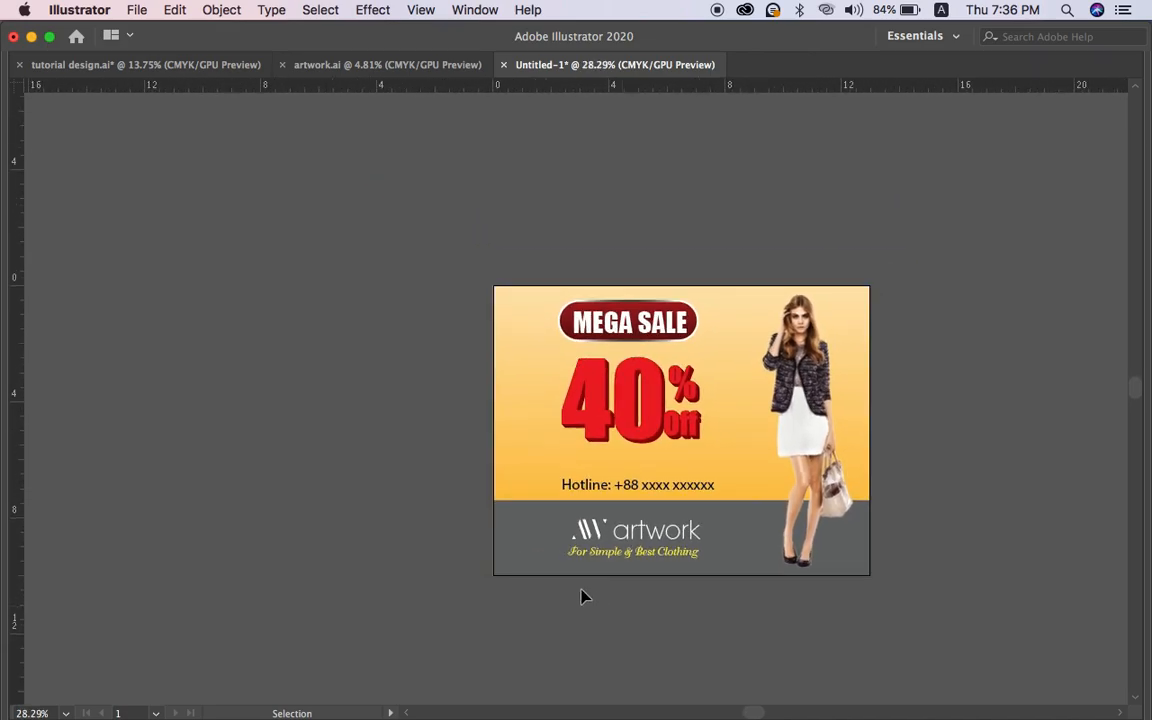
key("Tab")
key("Tab")
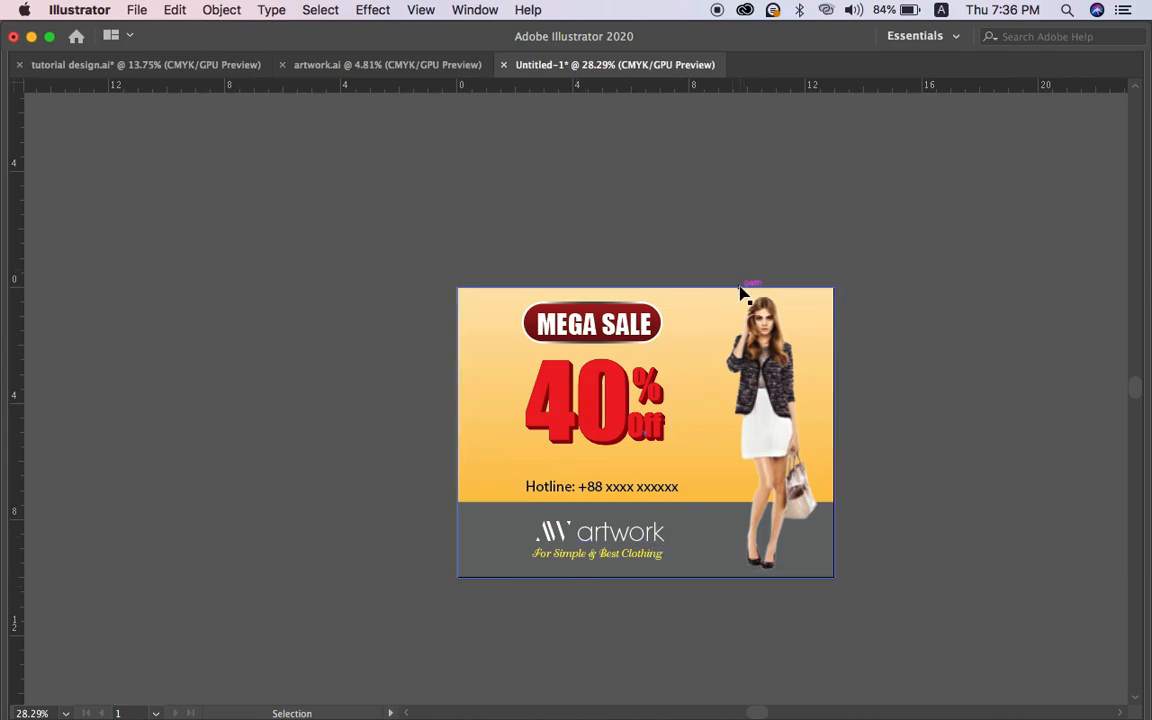
Step: Set the hotline contact line in the Bold style of Myriad Pro and clear the selection
left_click(655, 492)
key("a")
key("super+t")
key("v")
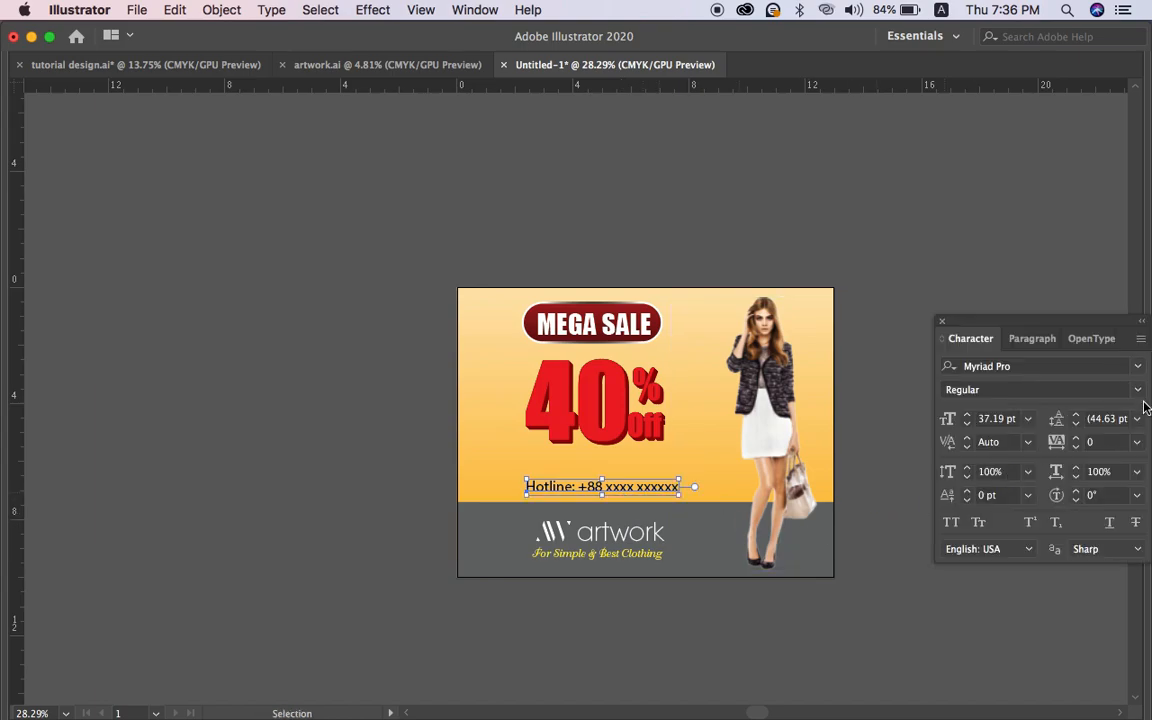
left_click(1138, 392)
left_click(1042, 432)
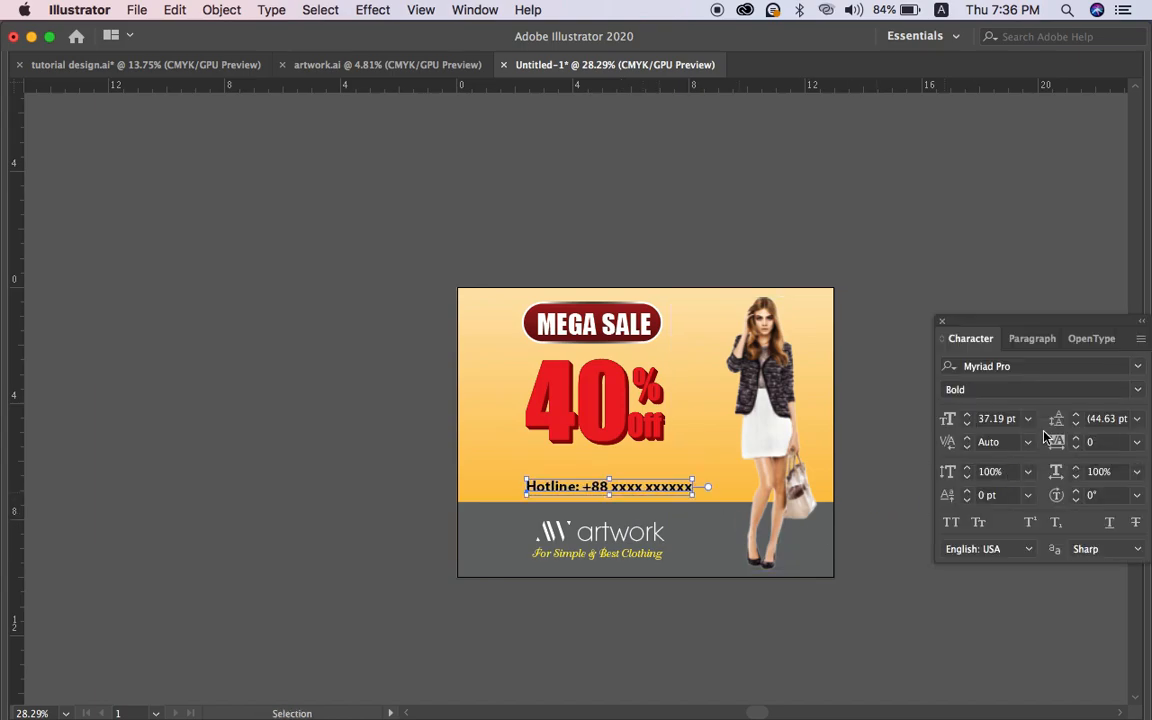
left_click(814, 615)
left_click(761, 571)
scroll(757, 563, "up", 2)
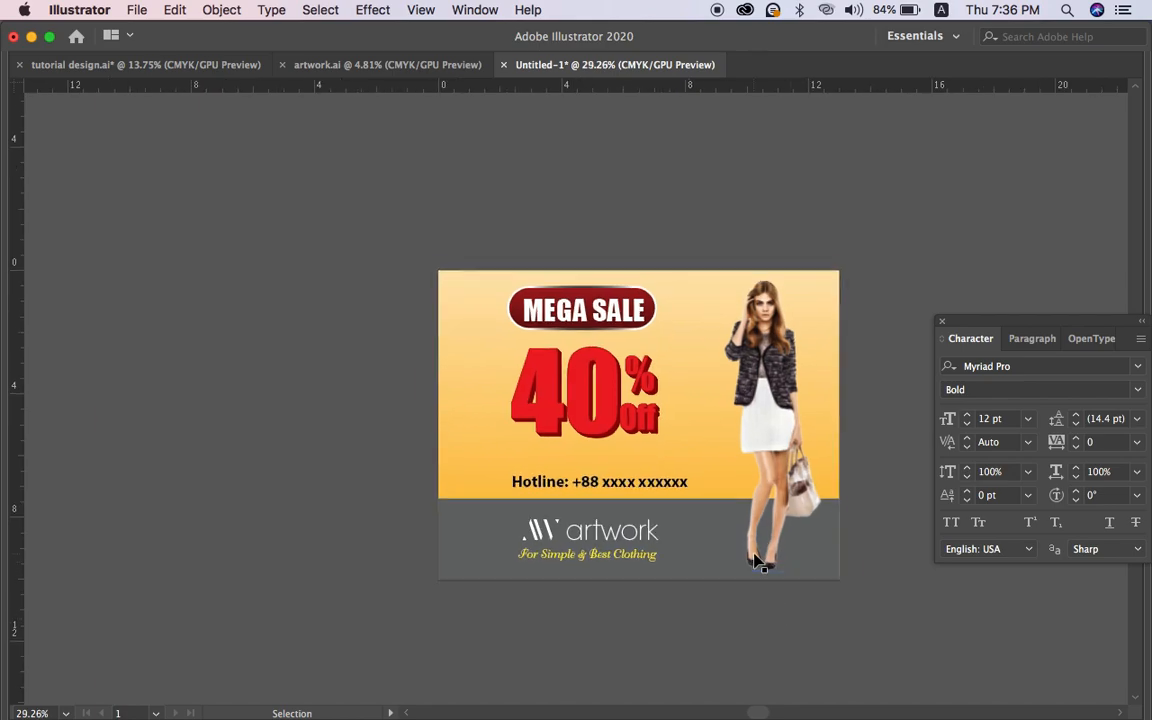
scroll(760, 545, "right", 3)
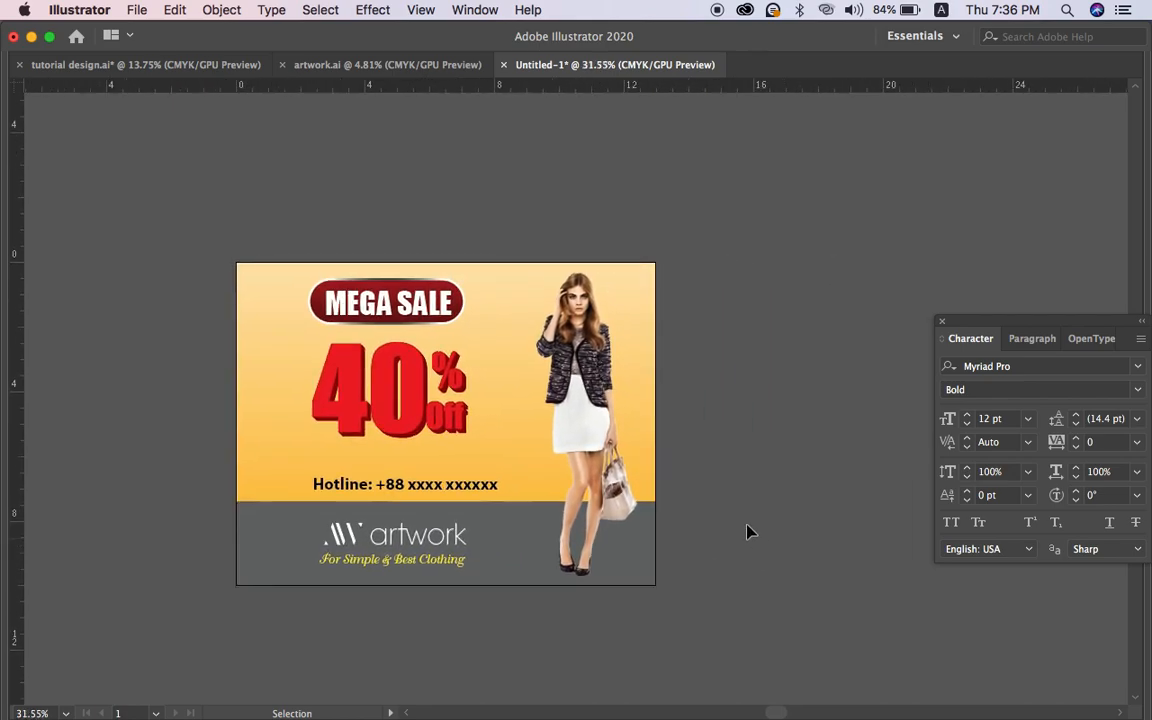
Step: Draw a tall, narrow black rectangle just outside the artboard's right edge, near its upper corner
key("Tab")
key("Tab")
key("Tab")
left_click(282, 345)
scroll(308, 321, "down", 6)
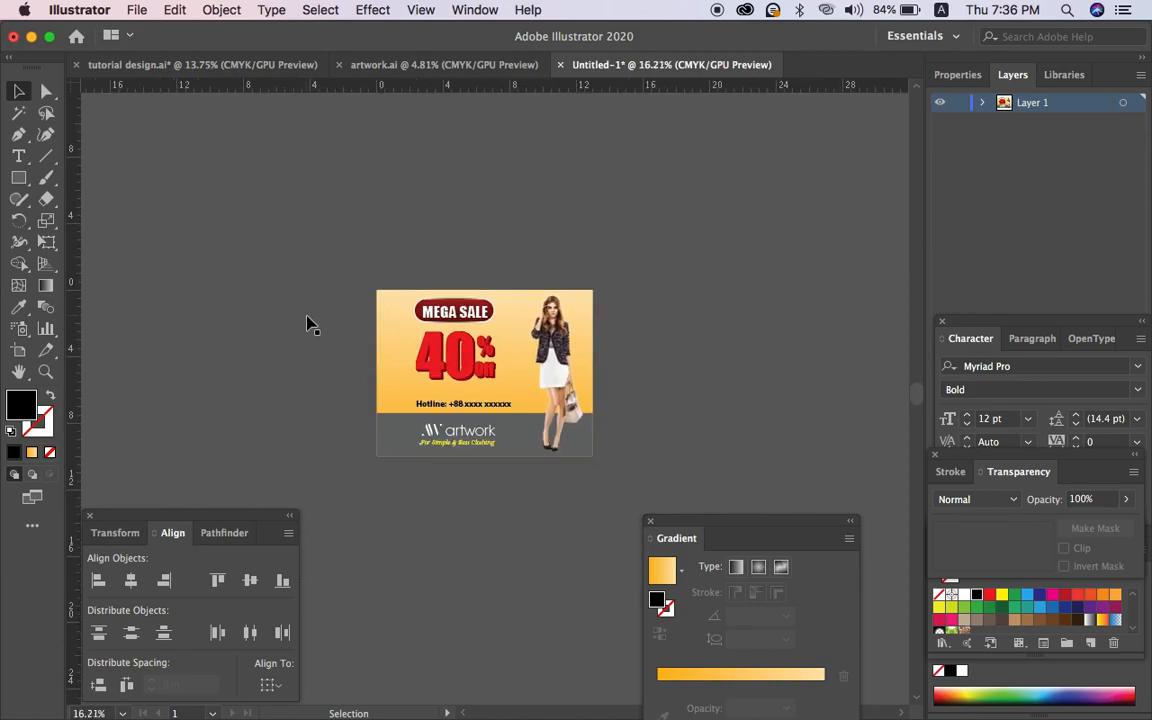
key("Tab")
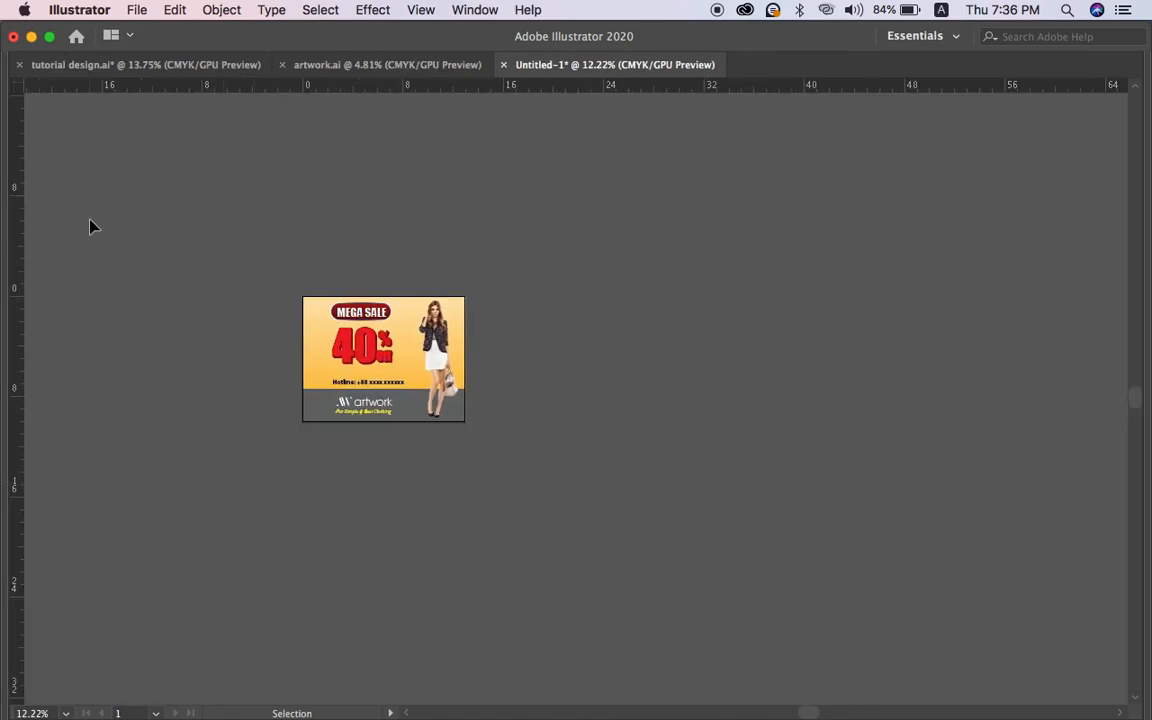
key("Tab")
left_click(20, 178)
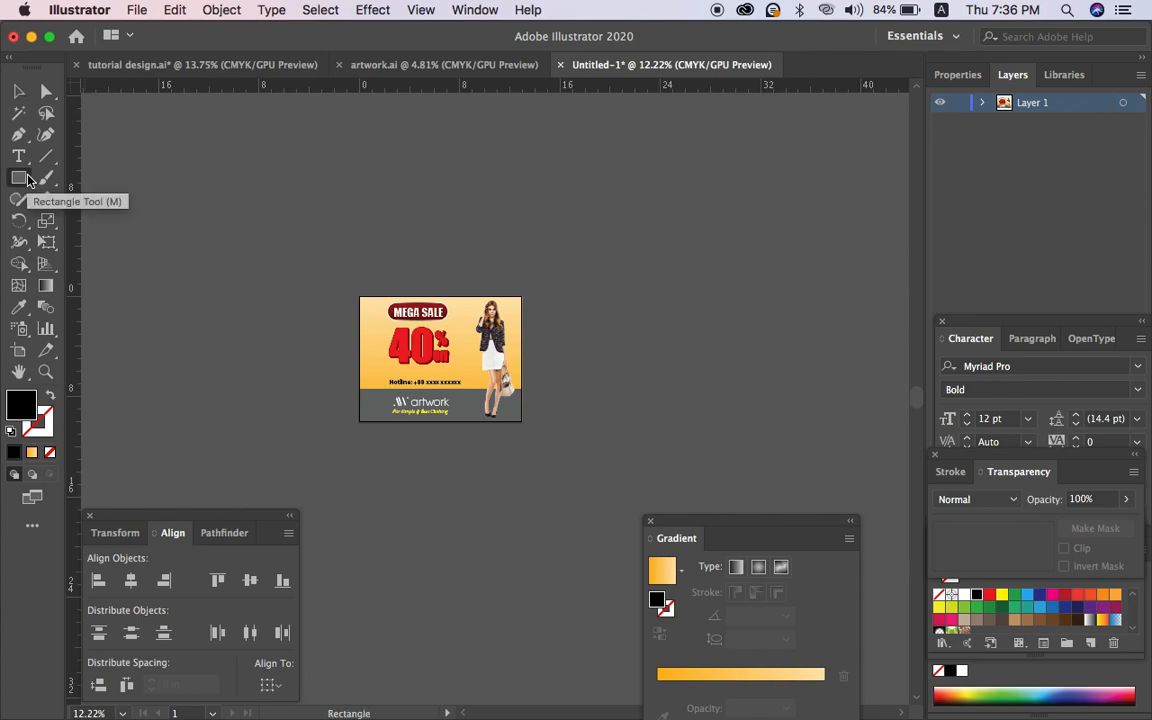
scroll(634, 345, "up", 4)
scroll(634, 345, "left", 4)
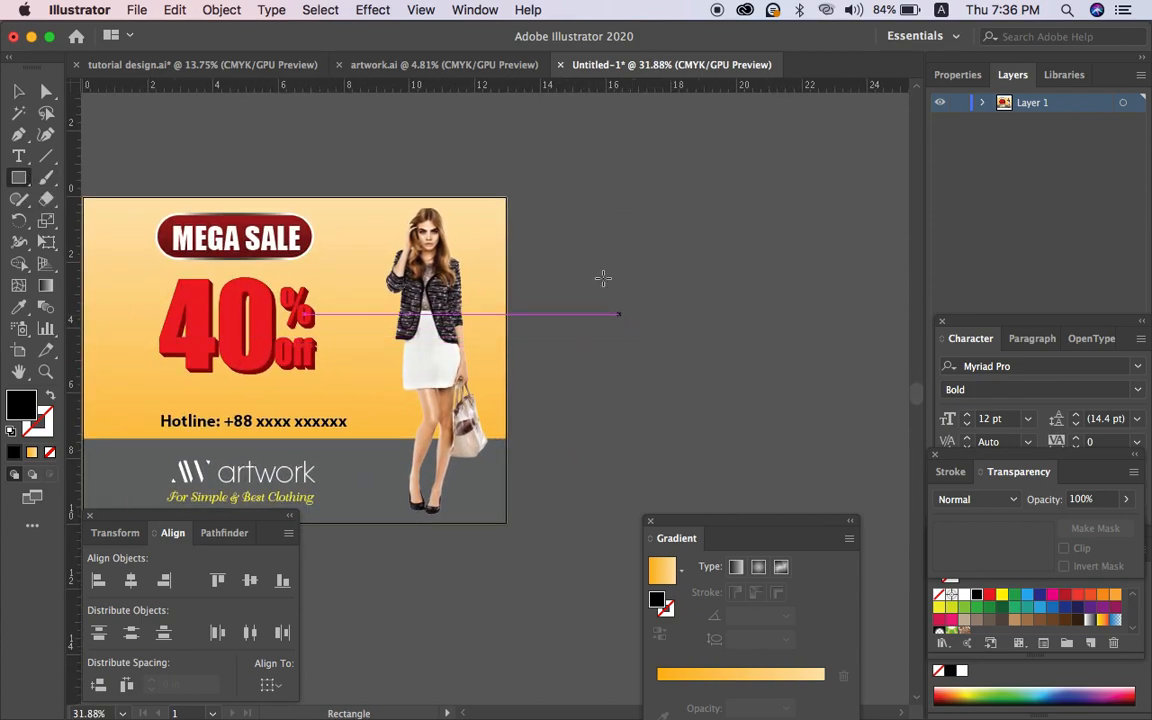
left_click_drag(538, 188, 516, 322)
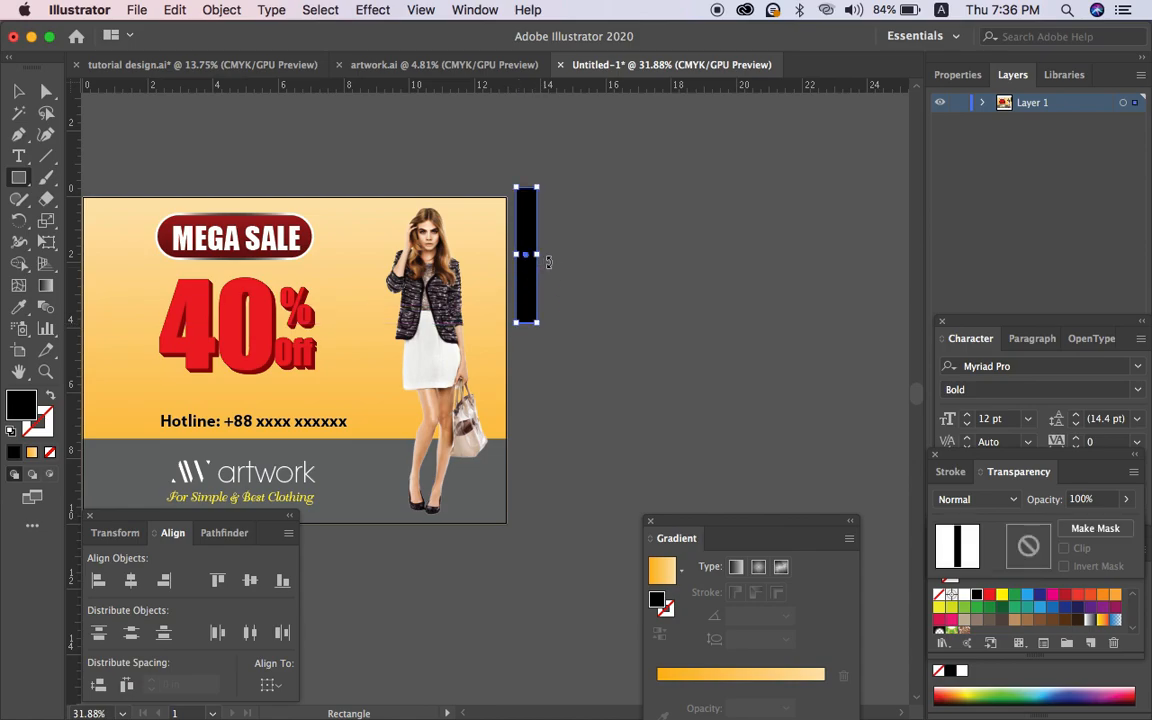
Step: Rotate the black rectangle into a diagonal stripe across the banner's upper-left corner, and place a parallel duplicate just above it
key("v")
left_click_drag(540, 178, 201, 378)
scroll(600, 340, "left", 3)
scroll(600, 340, "up", 2)
scroll(197, 272, "up", 2)
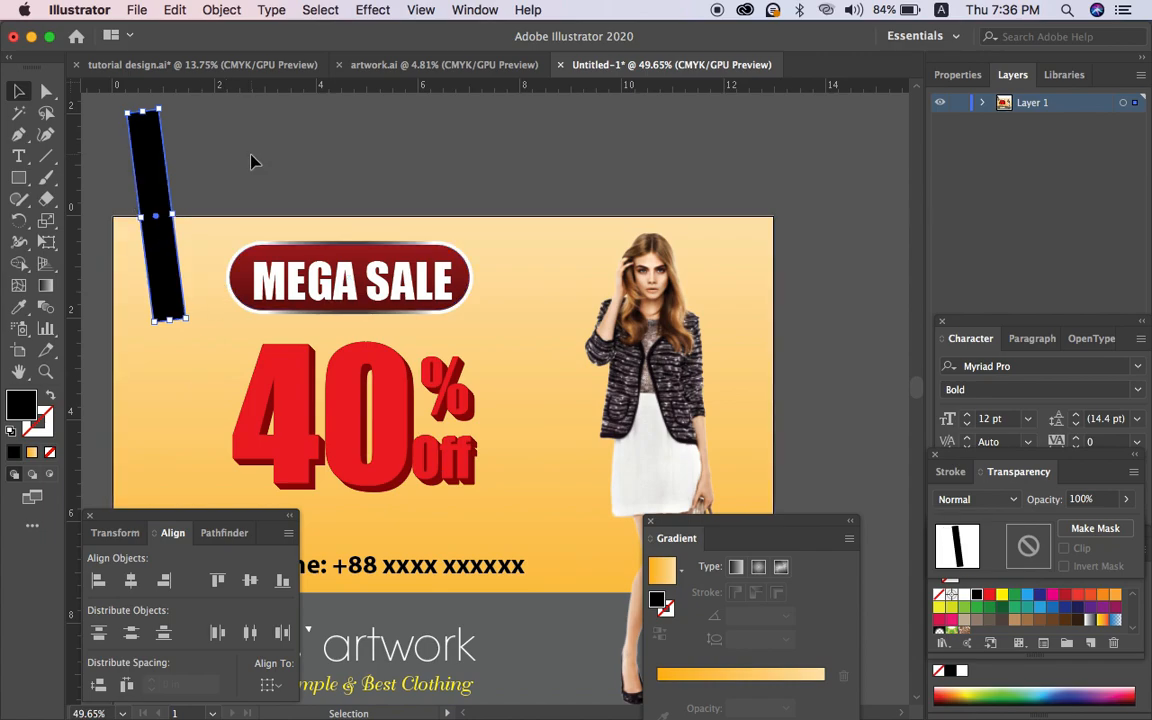
left_click_drag(159, 200, 159, 229)
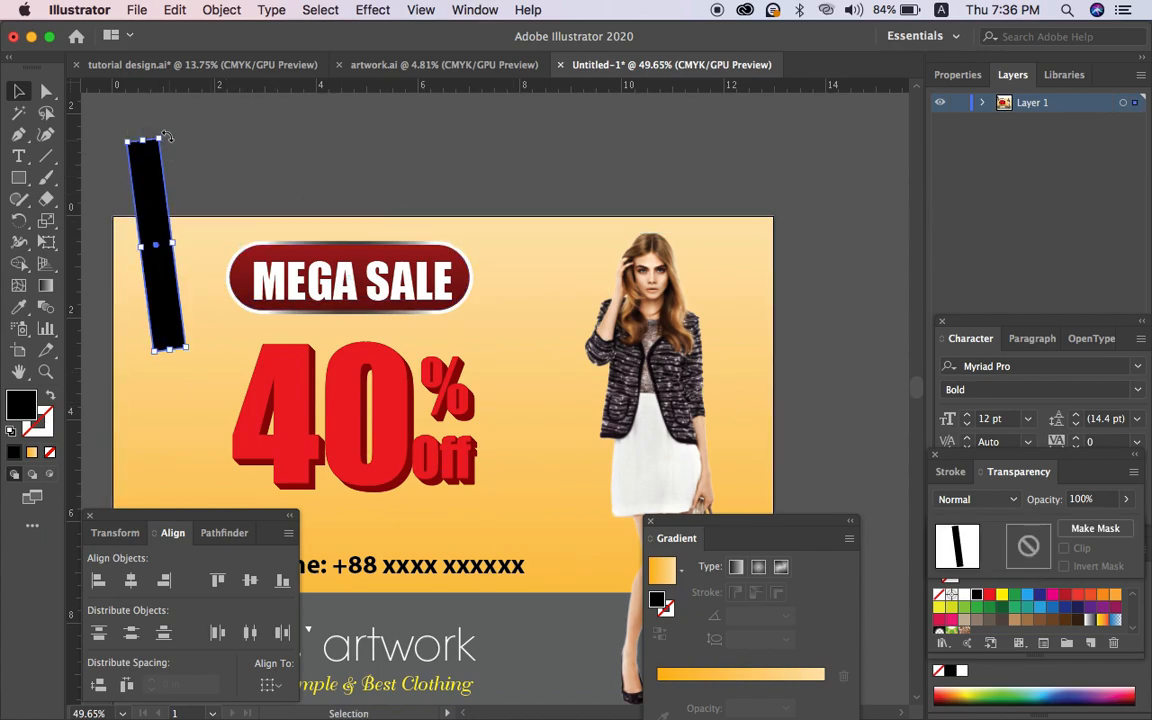
left_click_drag(167, 136, 110, 133)
left_click_drag(180, 285, 148, 320)
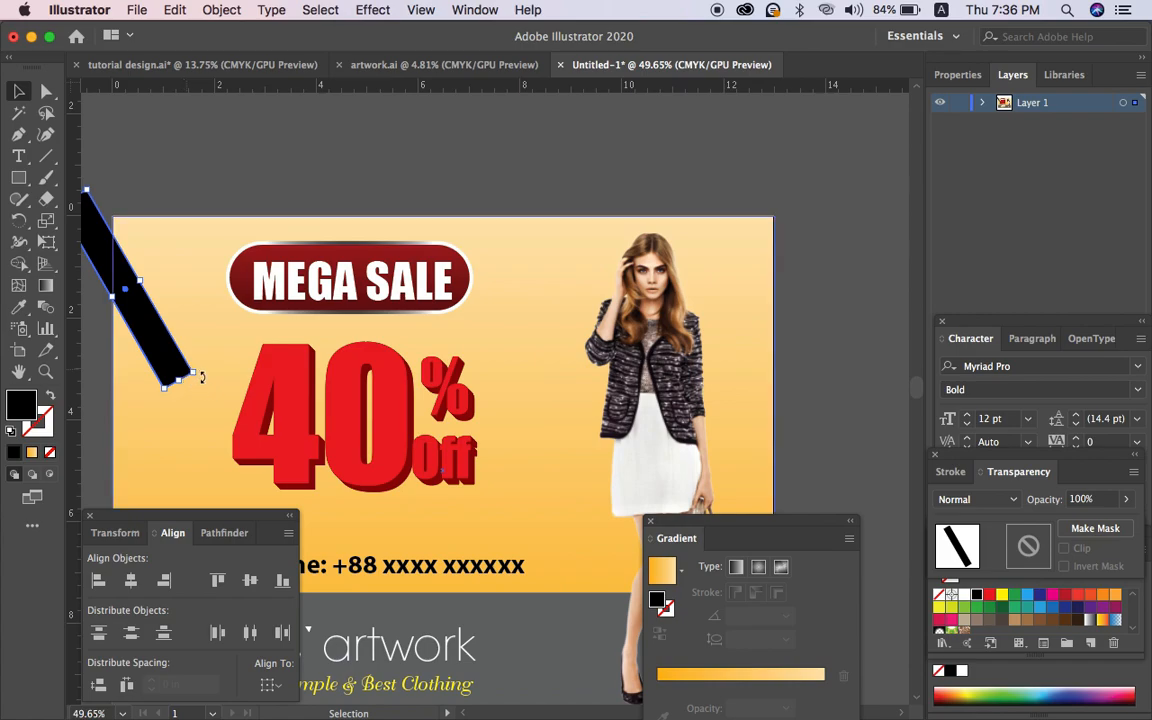
left_click_drag(201, 376, 182, 399)
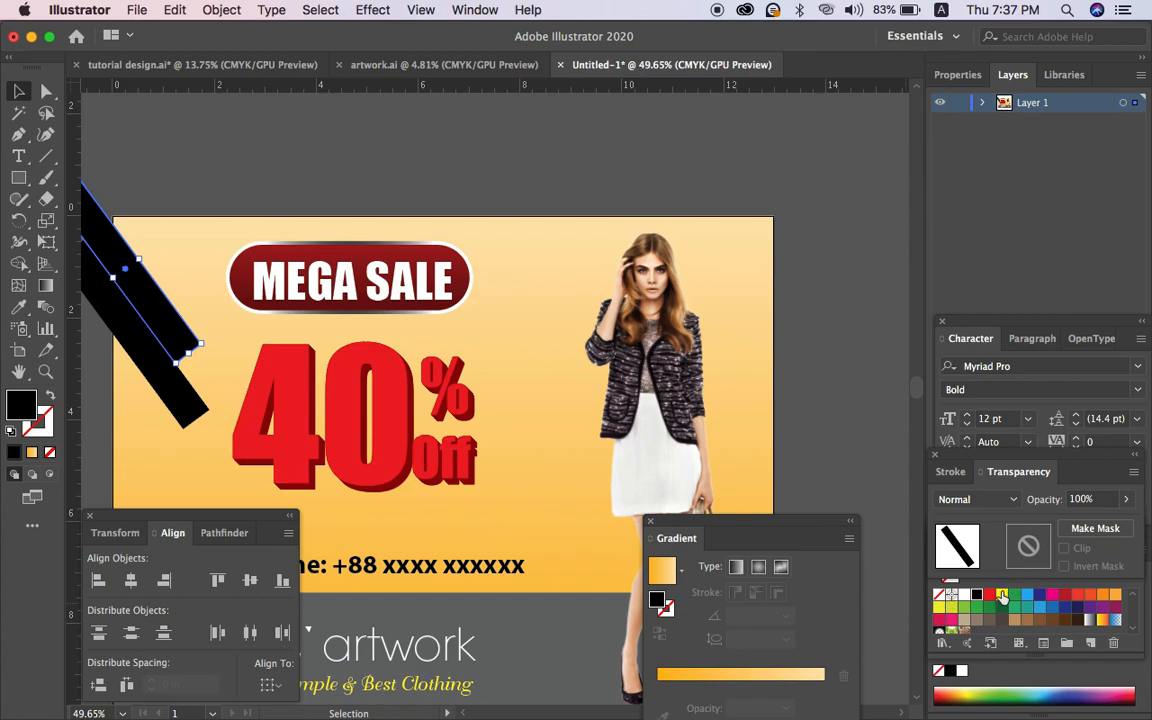
Step: Fill the upper diagonal stripe with white and the lower one with orange, and clear the selection
left_click(964, 595)
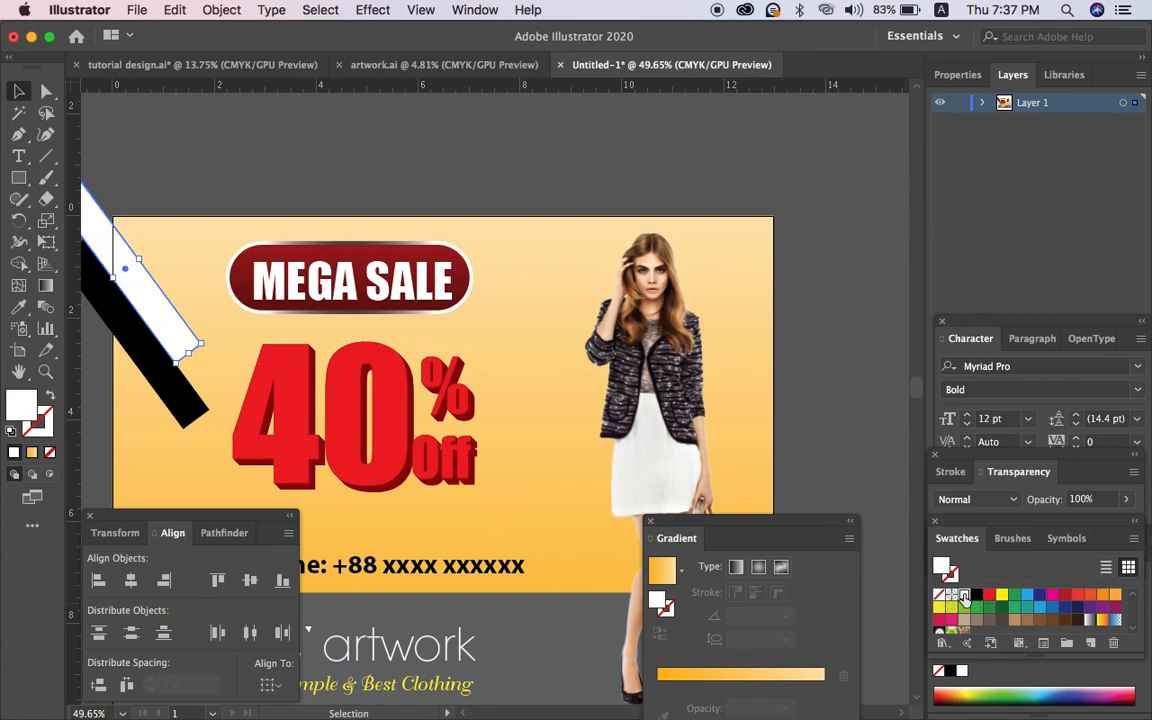
left_click(205, 402)
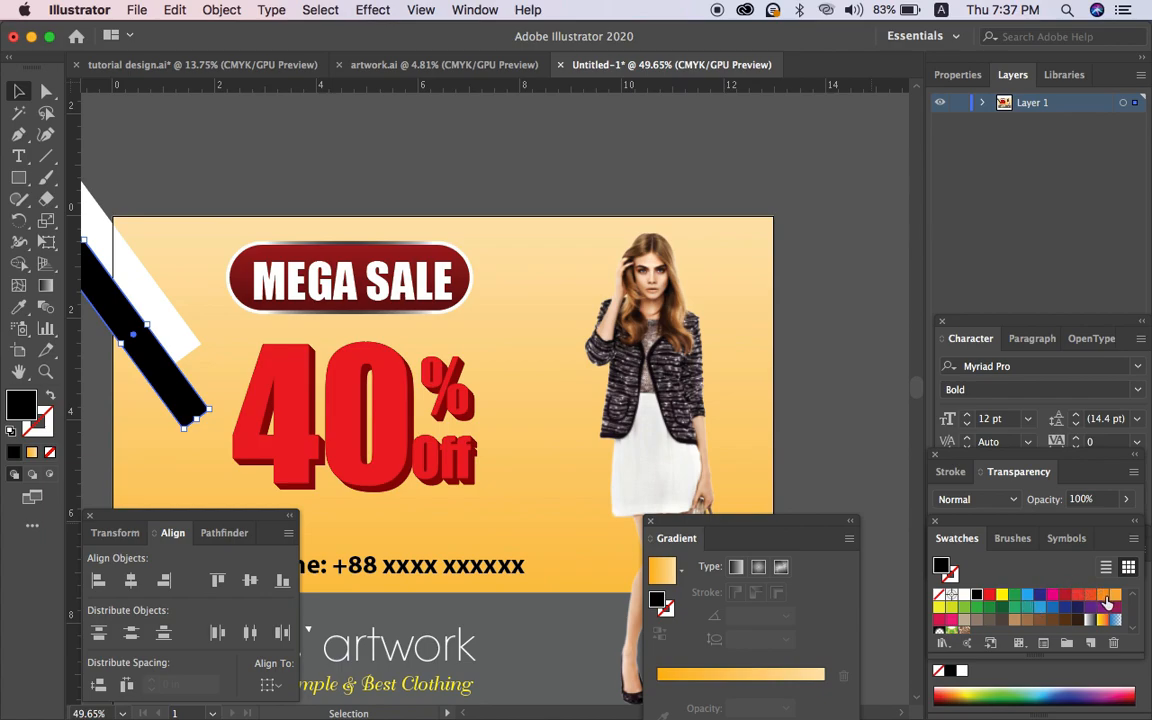
left_click(1105, 597)
left_click(360, 160)
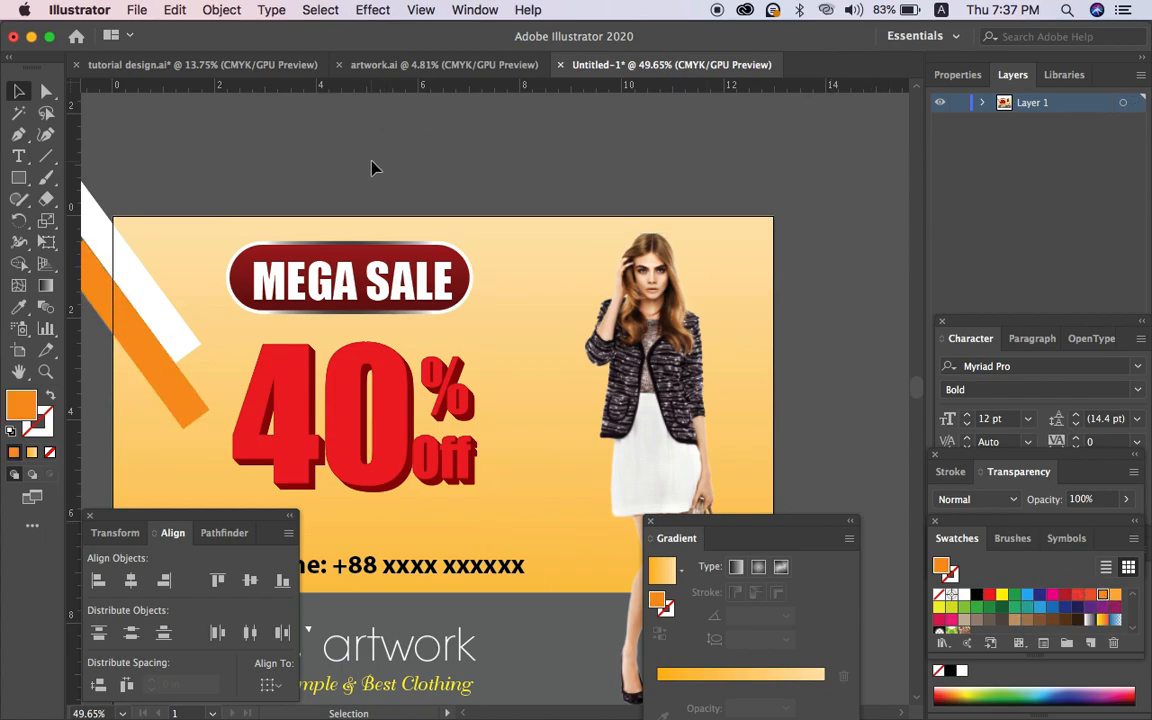
Step: Recolor the upper stripe black, and duplicate it slightly lower as a white stripe overlapping the black and orange ones
left_click(170, 320)
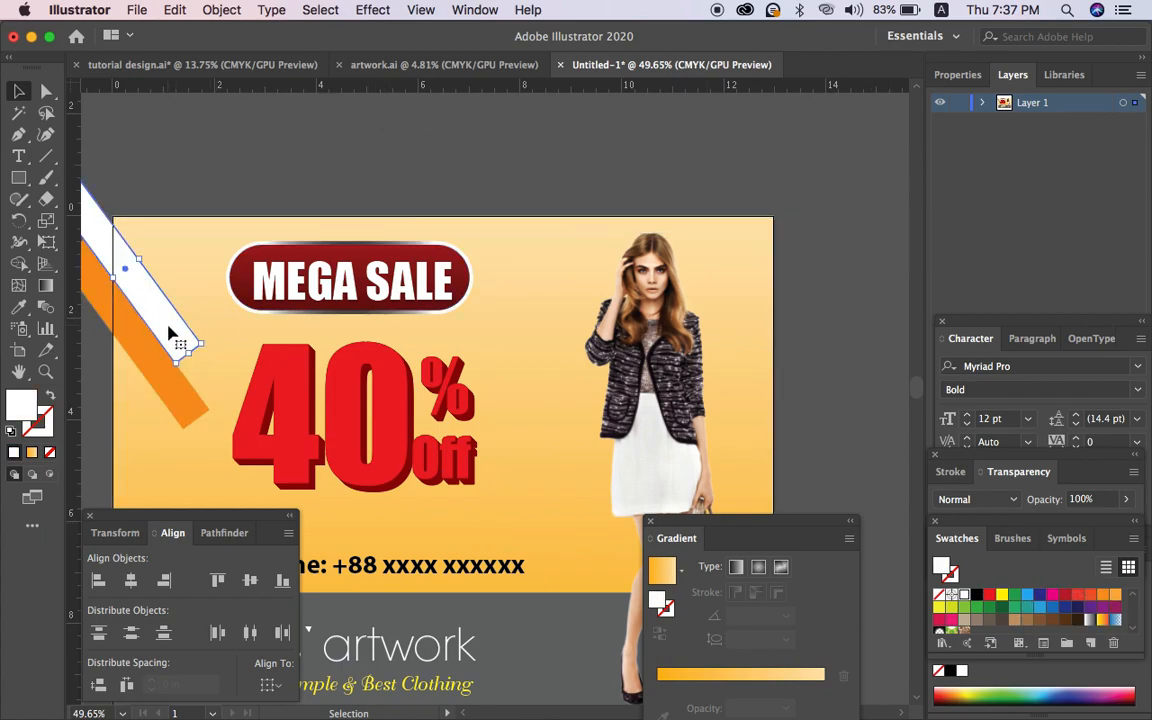
left_click(978, 596)
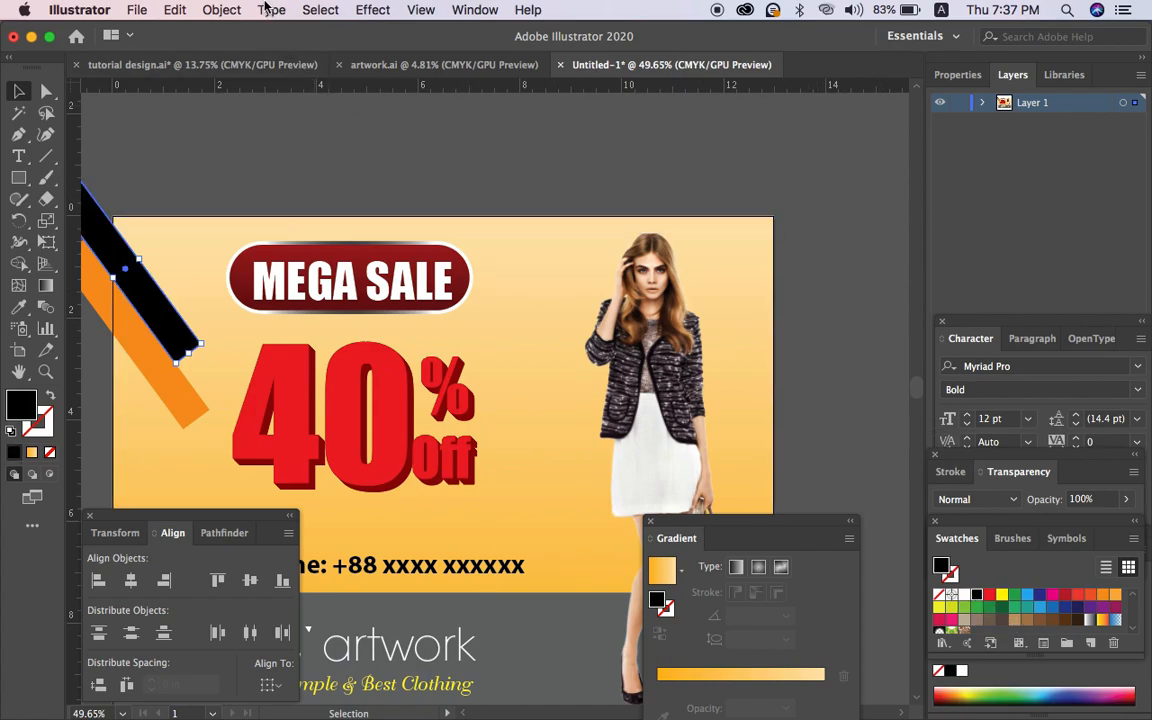
left_click_drag(154, 298, 165, 335)
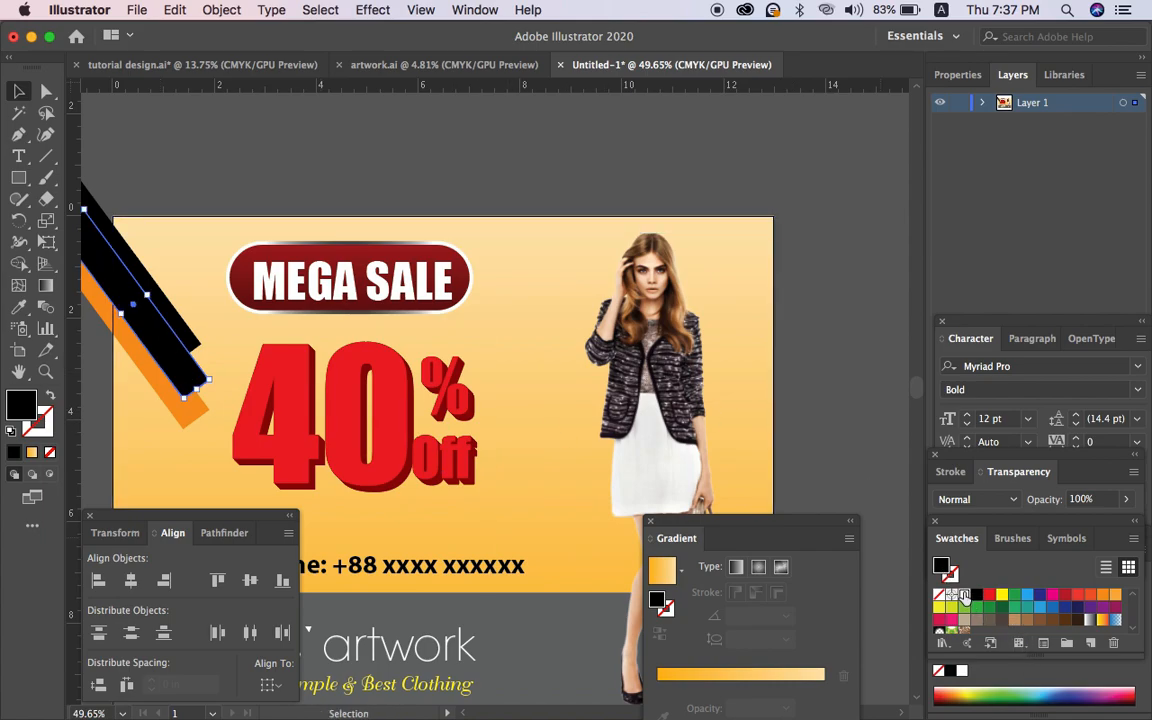
left_click(963, 595)
left_click(405, 168)
key("Tab")
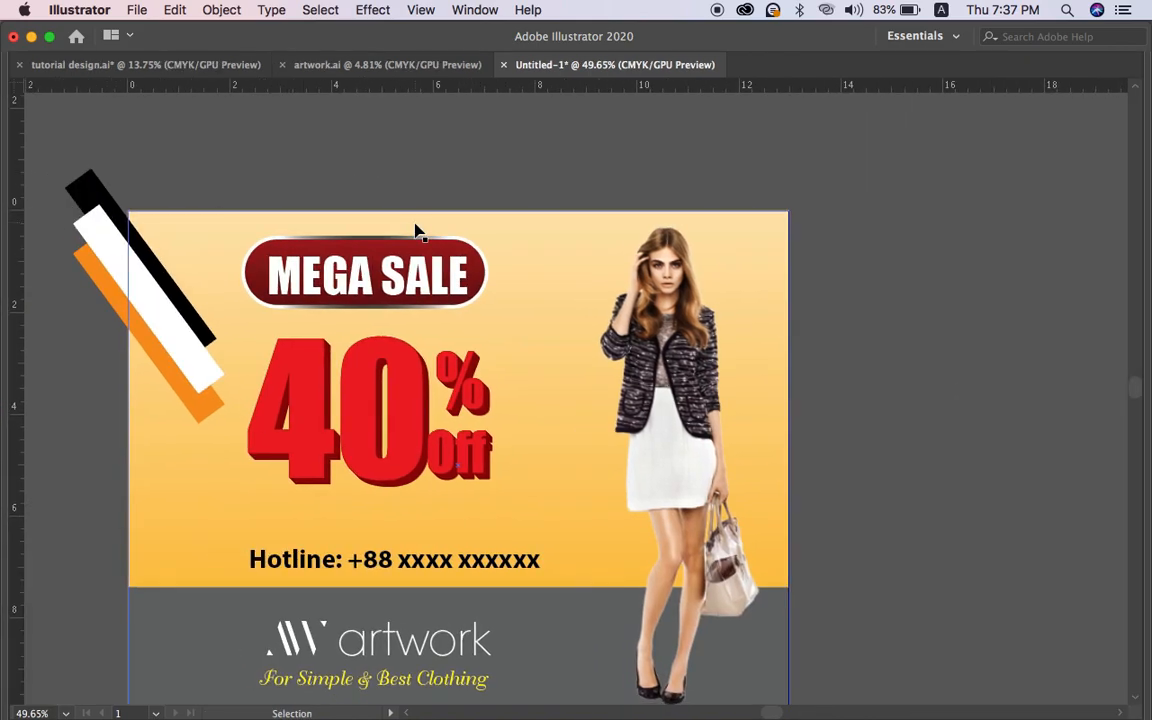
Step: Copy the black, white and orange stripes together onto the banner's lower-right corner, overlapping the model's legs and handbag
left_click(103, 189)
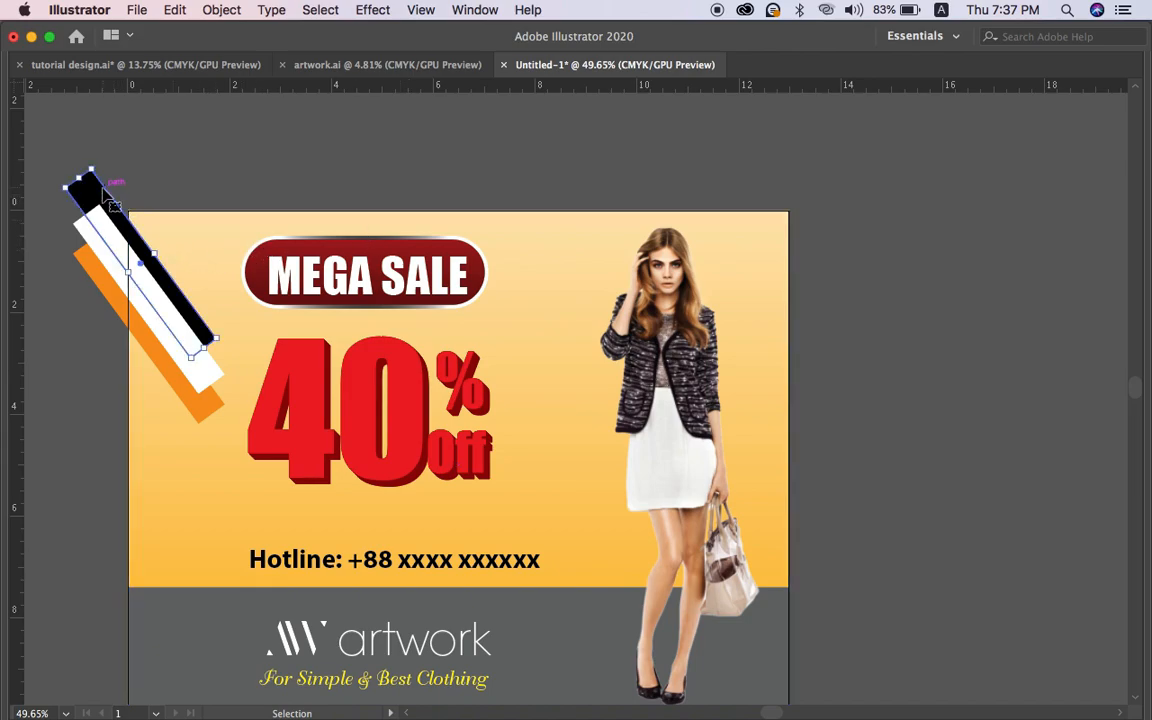
left_click(100, 250, "shift")
left_click(100, 285, "shift")
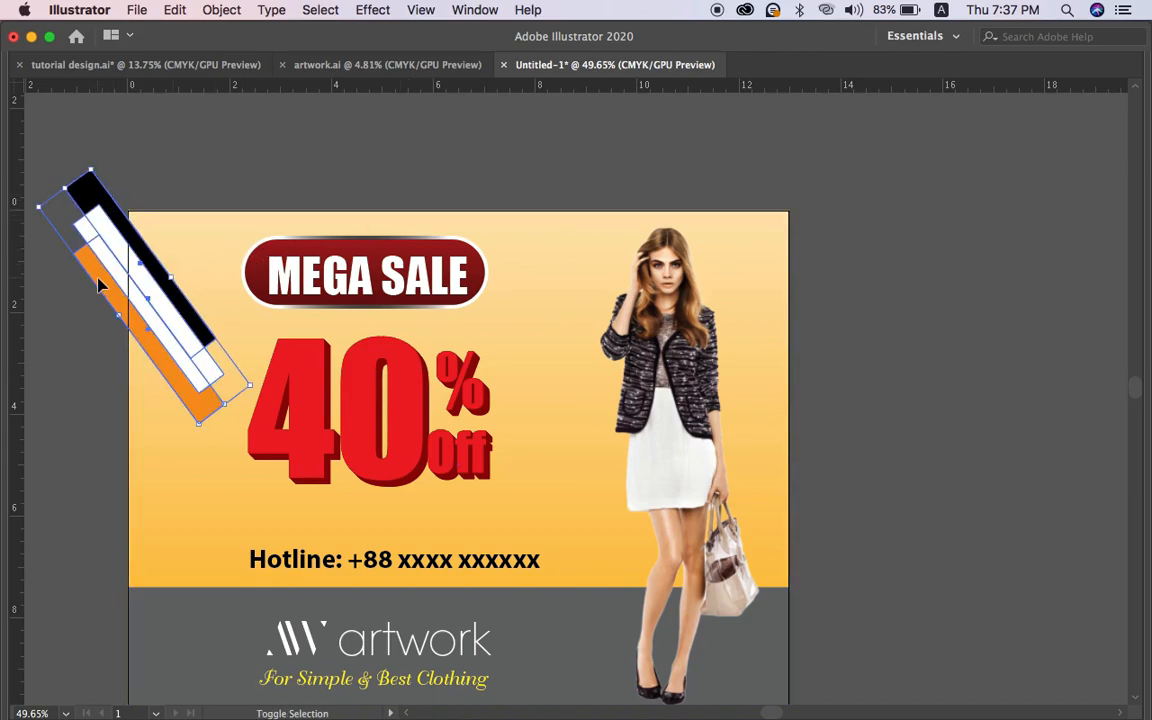
key("a")
key("v")
left_click_drag(120, 290, 800, 468)
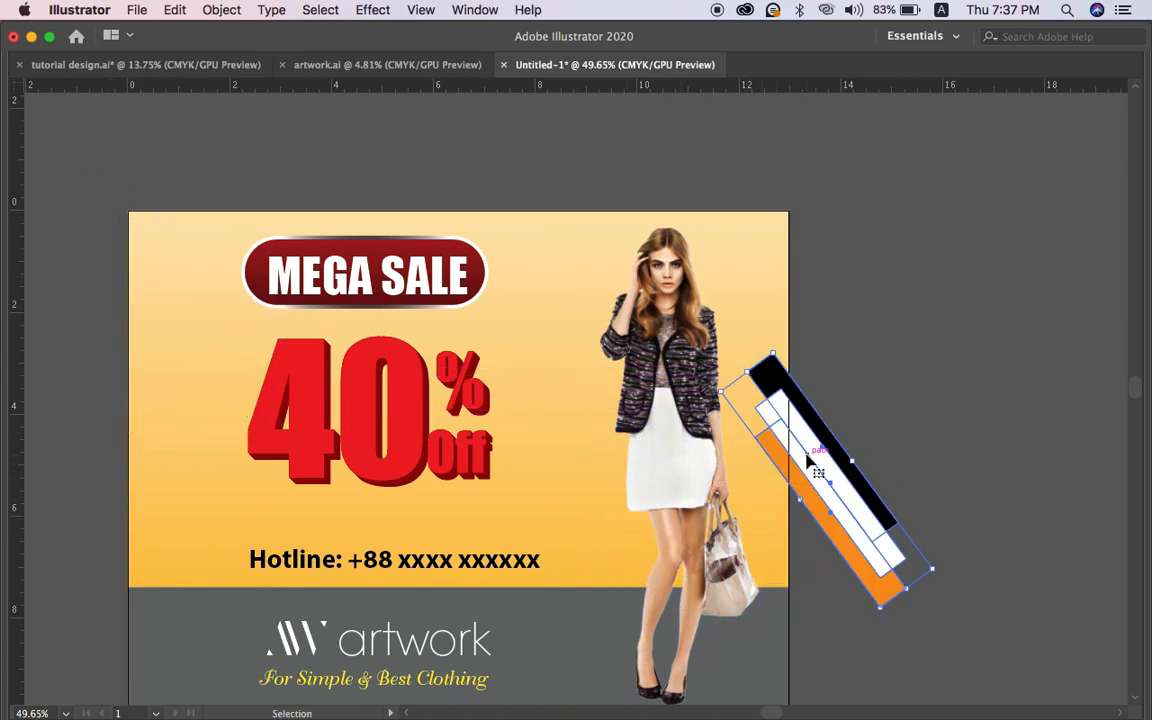
key("super+z")
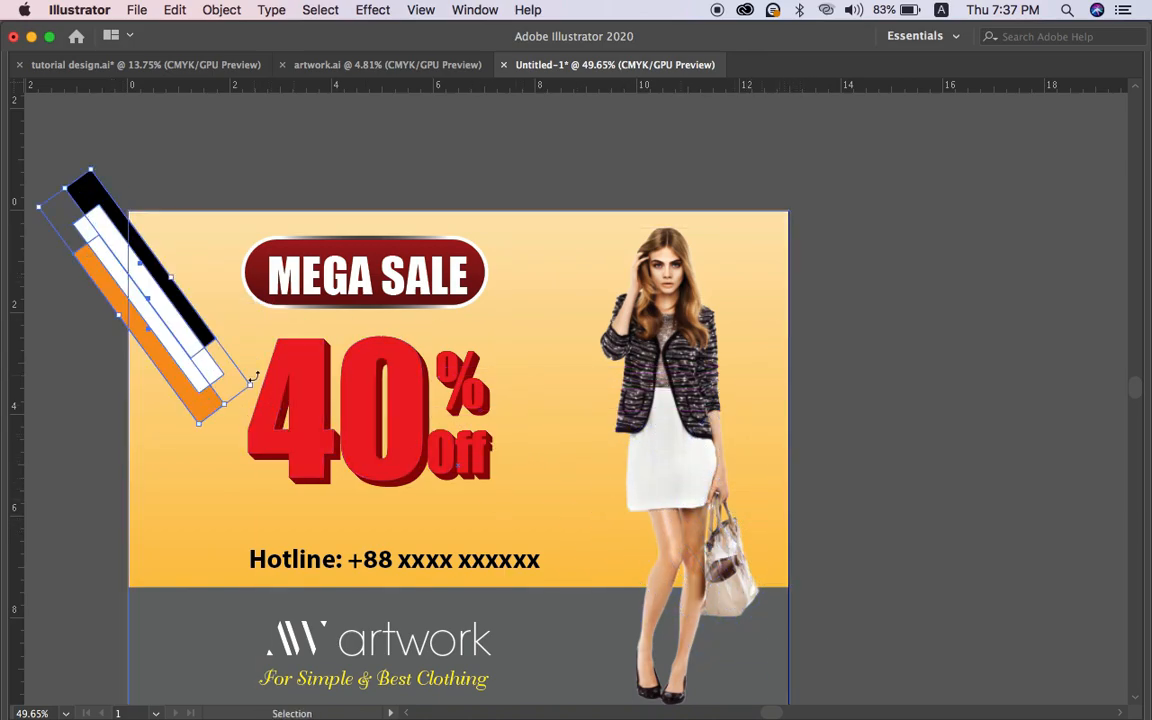
left_click_drag(179, 348, 783, 676)
scroll(785, 678, "down", 5)
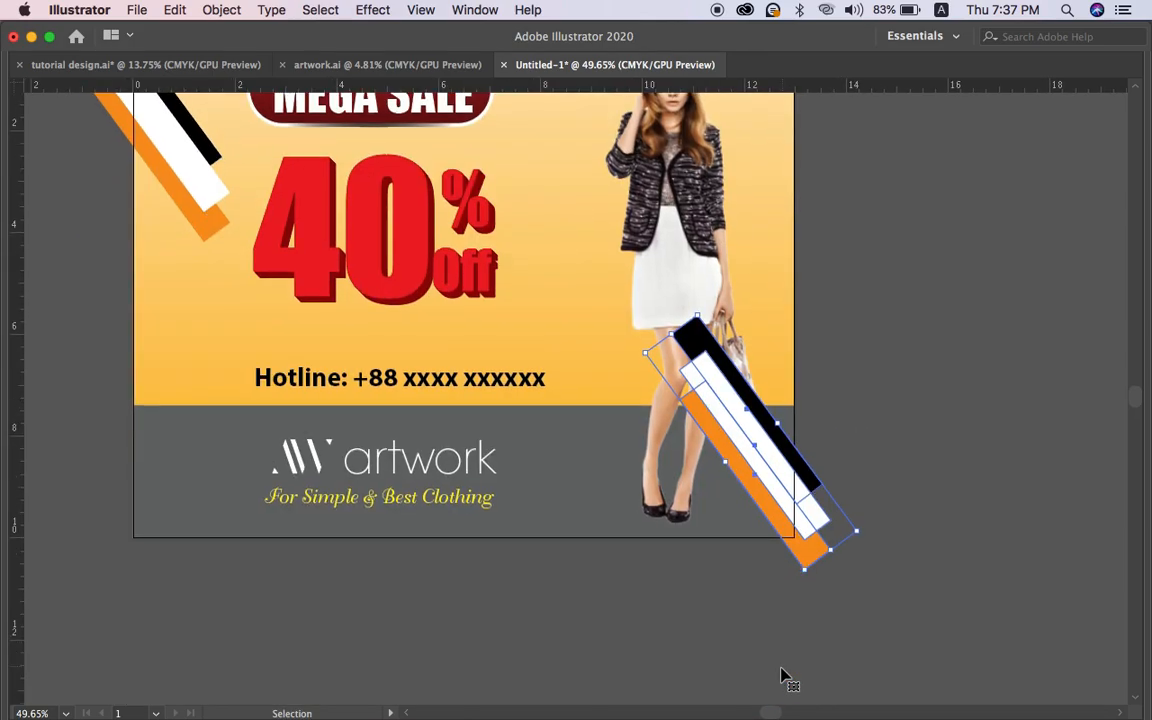
left_click(860, 426)
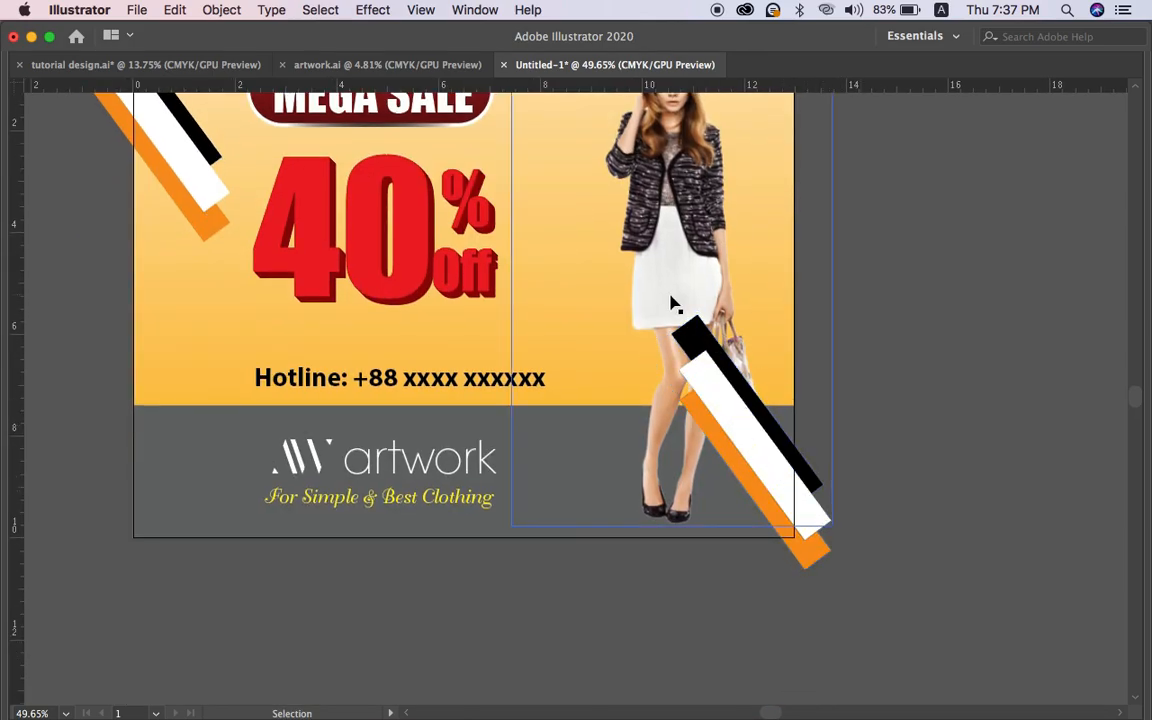
Step: Bring the model photo in front of the lower-right stripes
left_click(672, 298)
key("shift+super+bracketright")
left_click(840, 314)
left_click(770, 305)
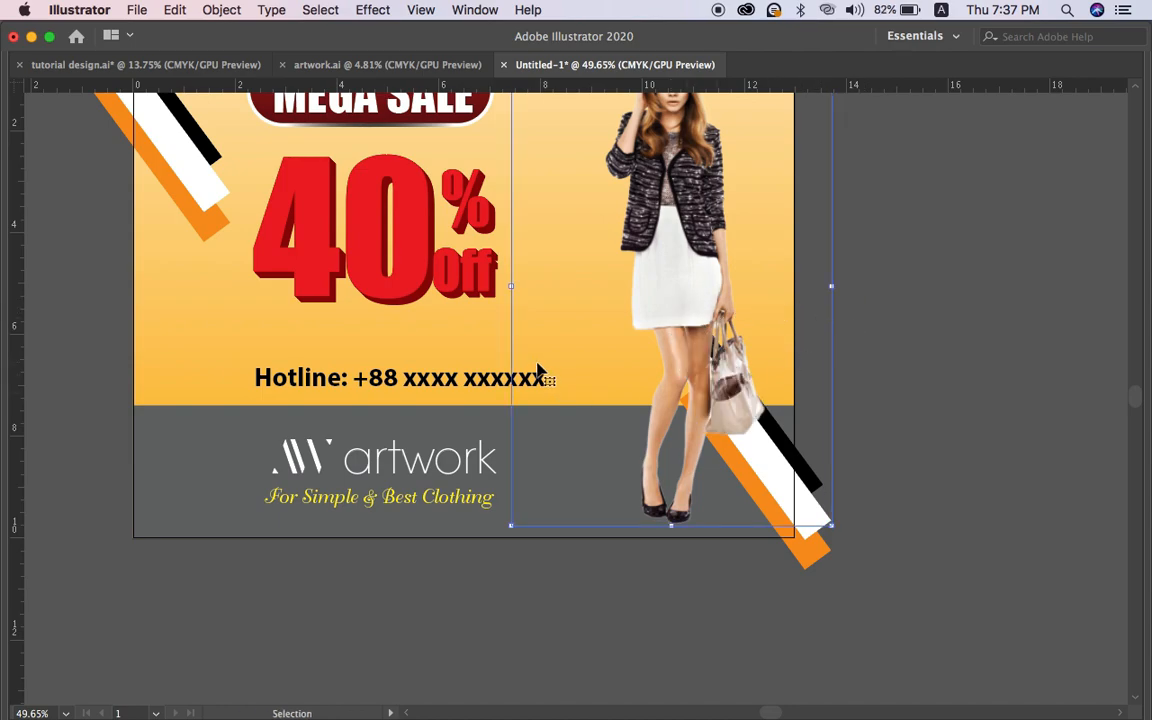
Step: Bring a copy of the orange gradient background rectangle in front of all the artwork
left_click(250, 349)
key("a")
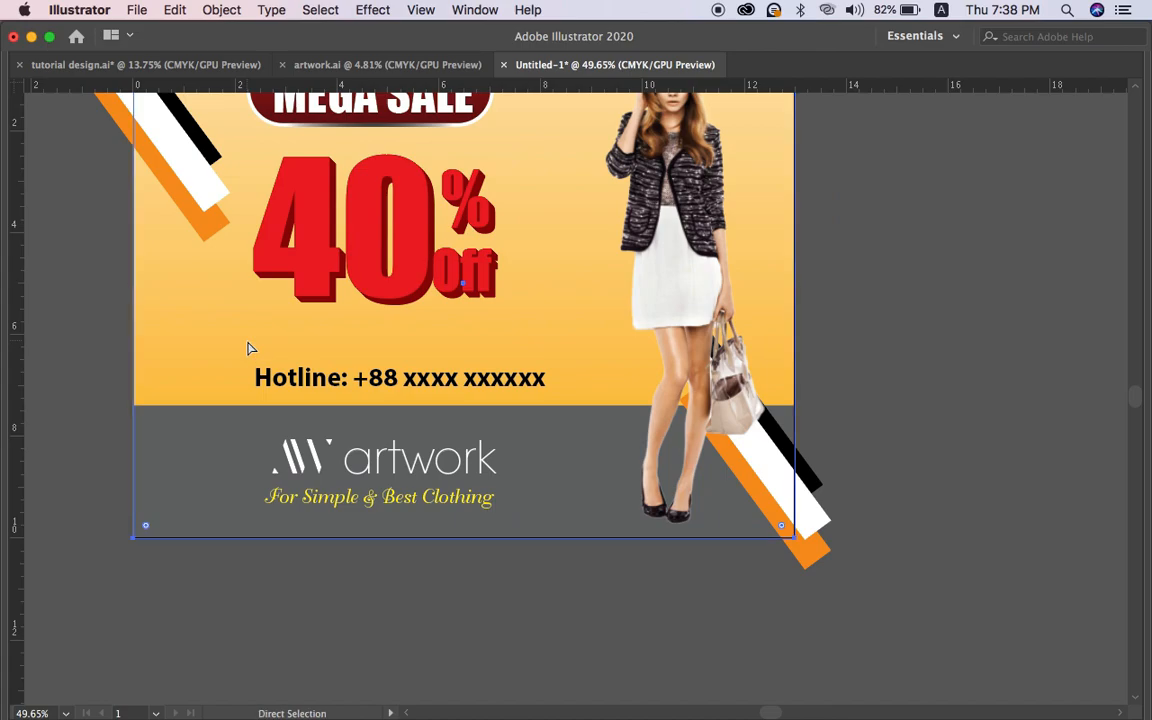
key("super+shift+]")
scroll(250, 332, "down", 5)
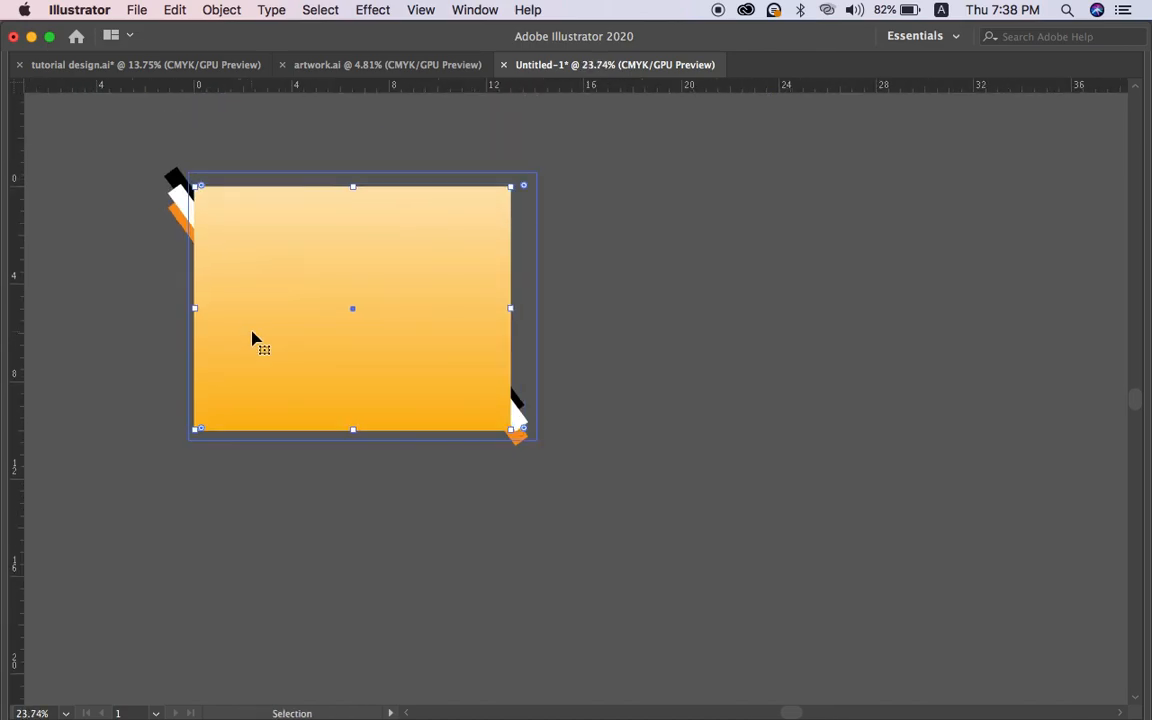
Step: Select the whole design and make a clipping mask from the front rectangle to trim the overhanging stripes
left_click_drag(156, 210, 543, 470)
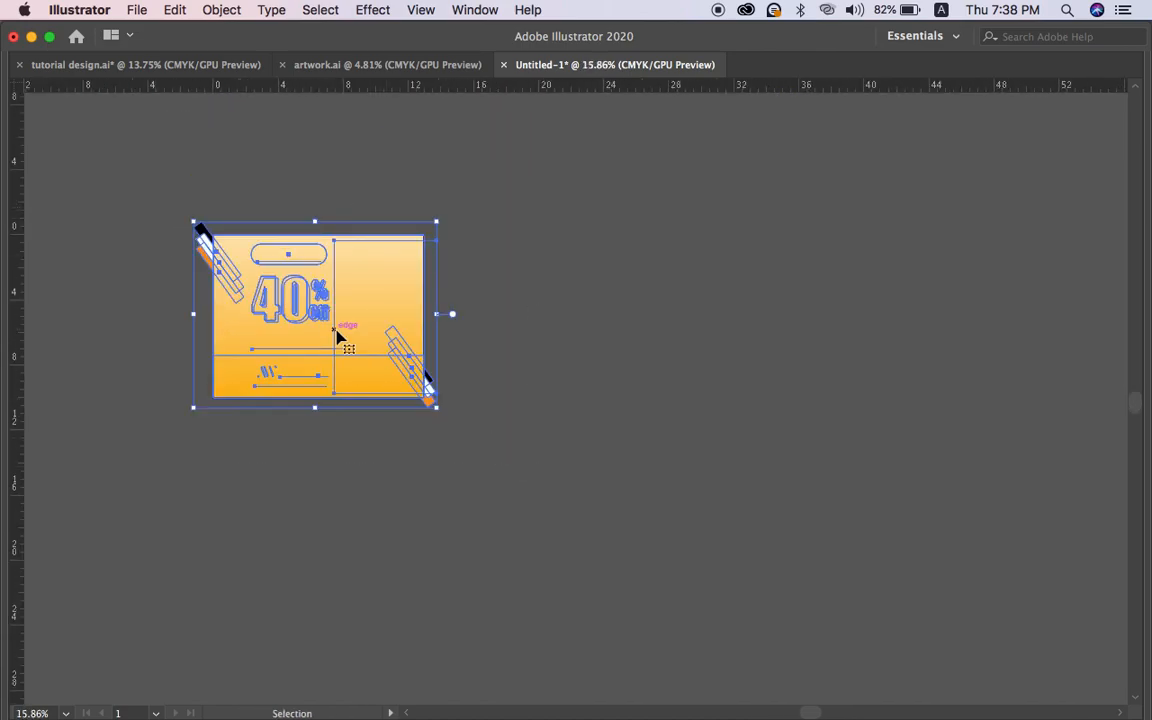
right_click(351, 345)
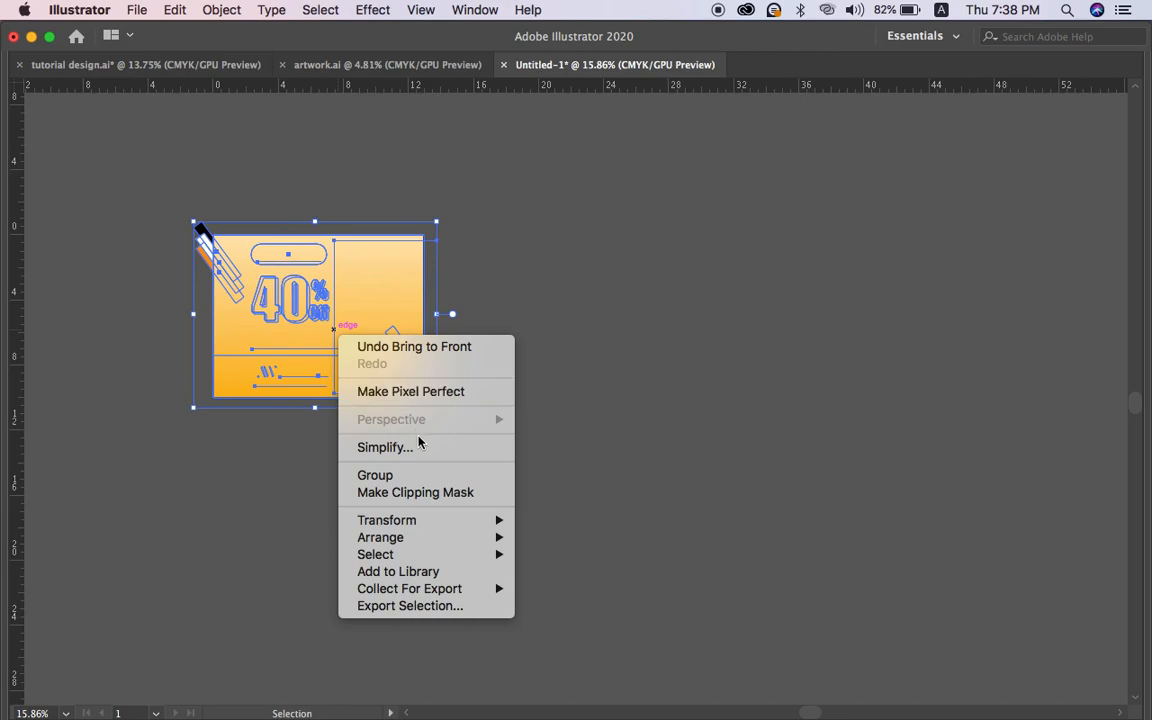
left_click(422, 498)
left_click(424, 458)
Step: Inspect the clipped banner at closer range and select it as a whole
scroll(400, 448, "up", 2)
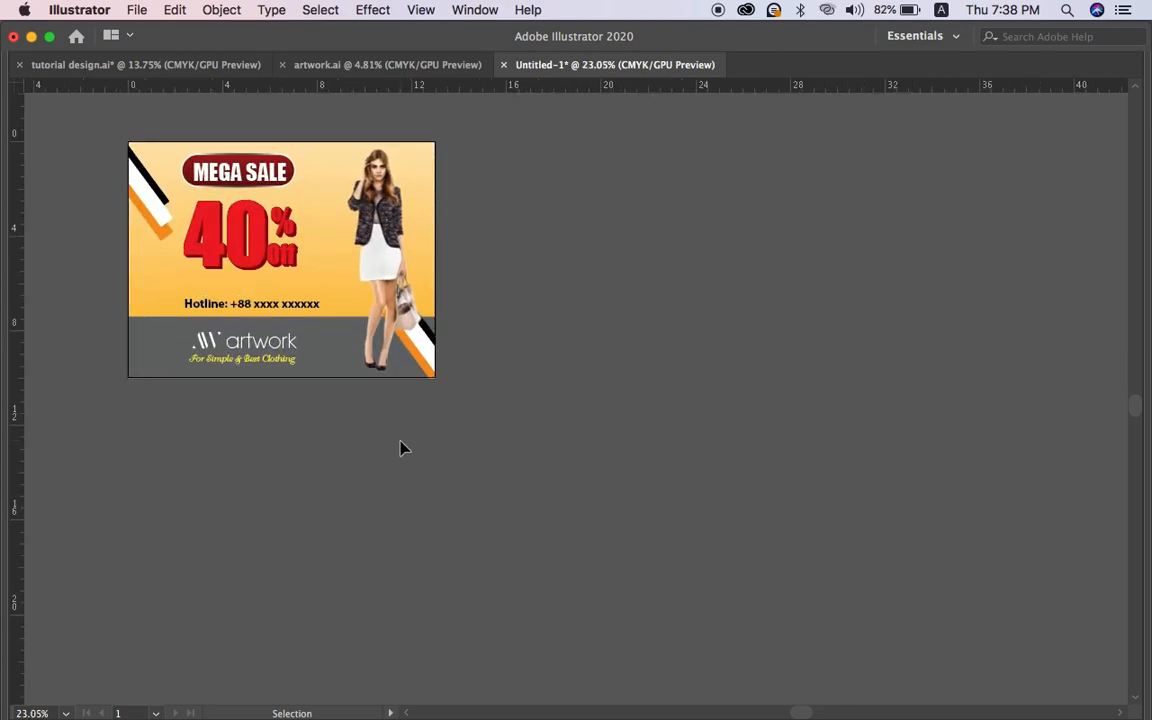
scroll(400, 448, "up", 2)
scroll(420, 385, "up", 1)
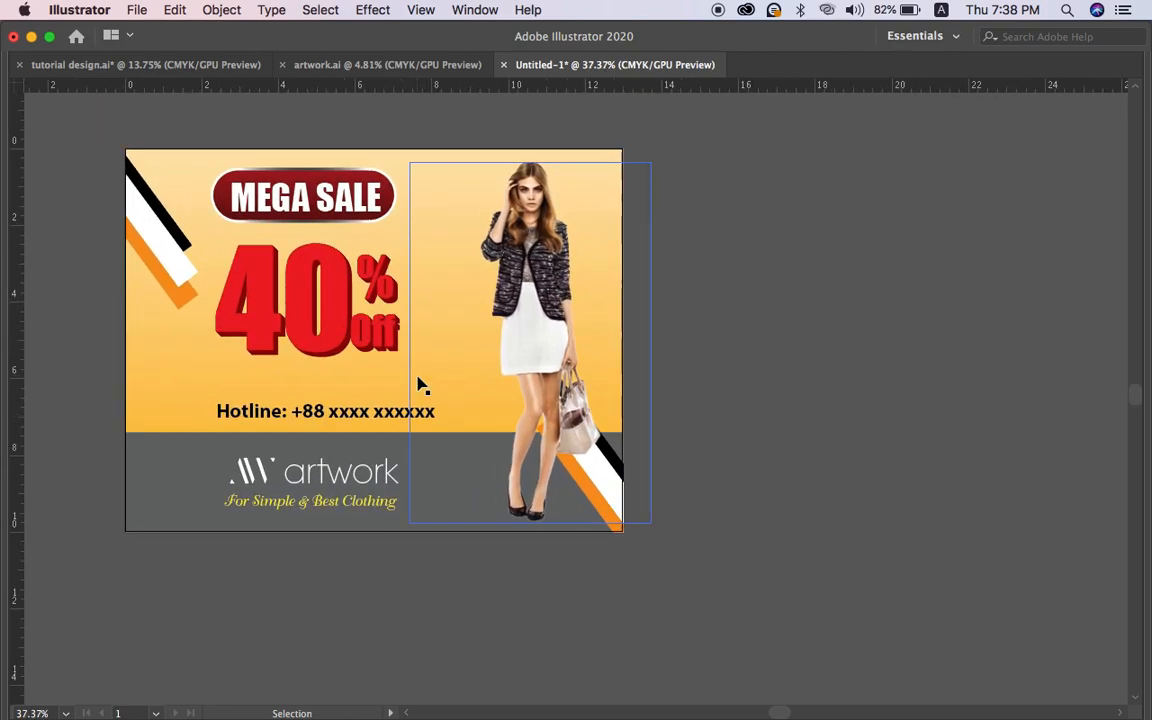
scroll(418, 380, "left", 1)
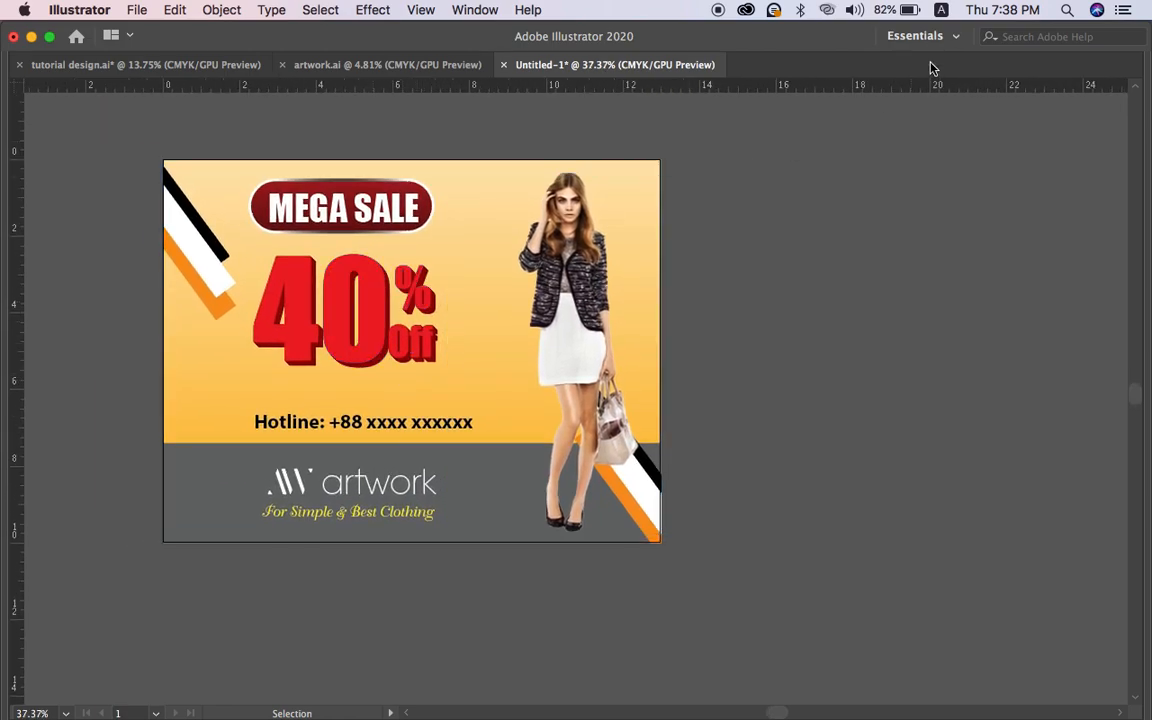
scroll(614, 226, "up", 1)
scroll(616, 228, "left", 3)
left_click(614, 228)
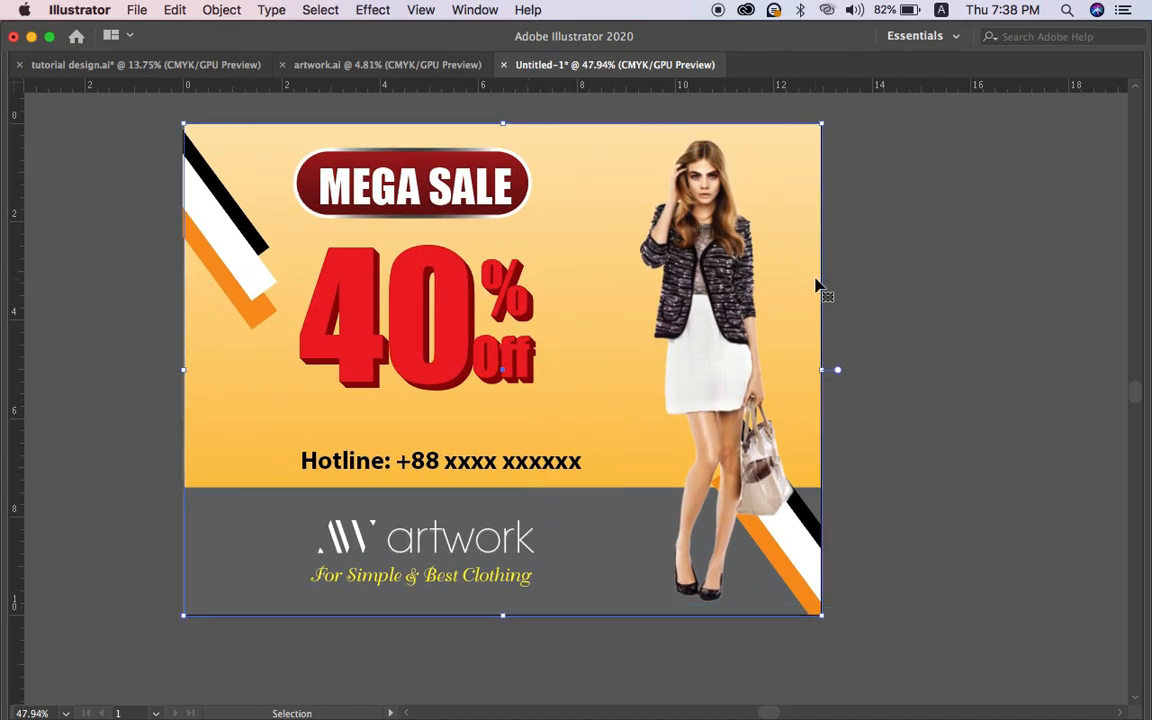